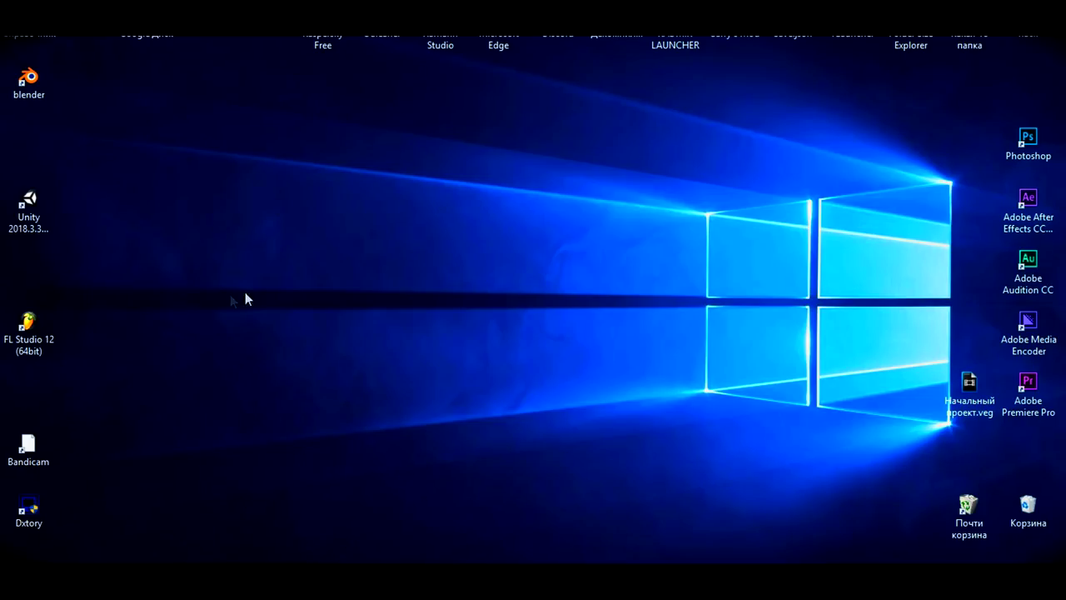
# Step: In Unity 2018.3.3, create a new 3D project named 'Ricardo Milas Horror'
pyautogui.click(25, 220)
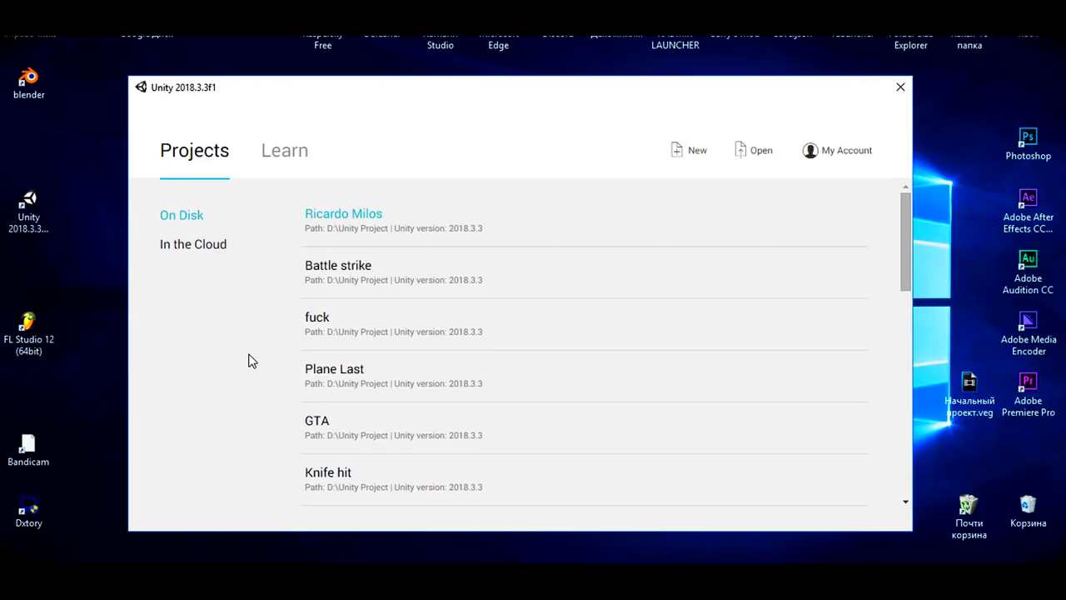
pyautogui.click(697, 162)
pyautogui.press('BackSpace')
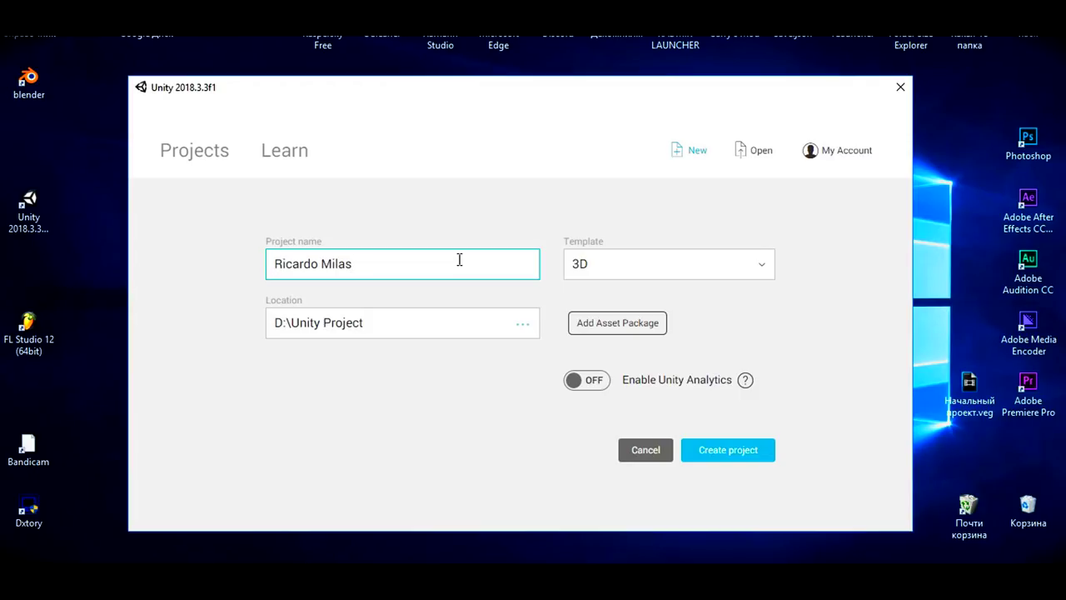
pyautogui.write('Horror')
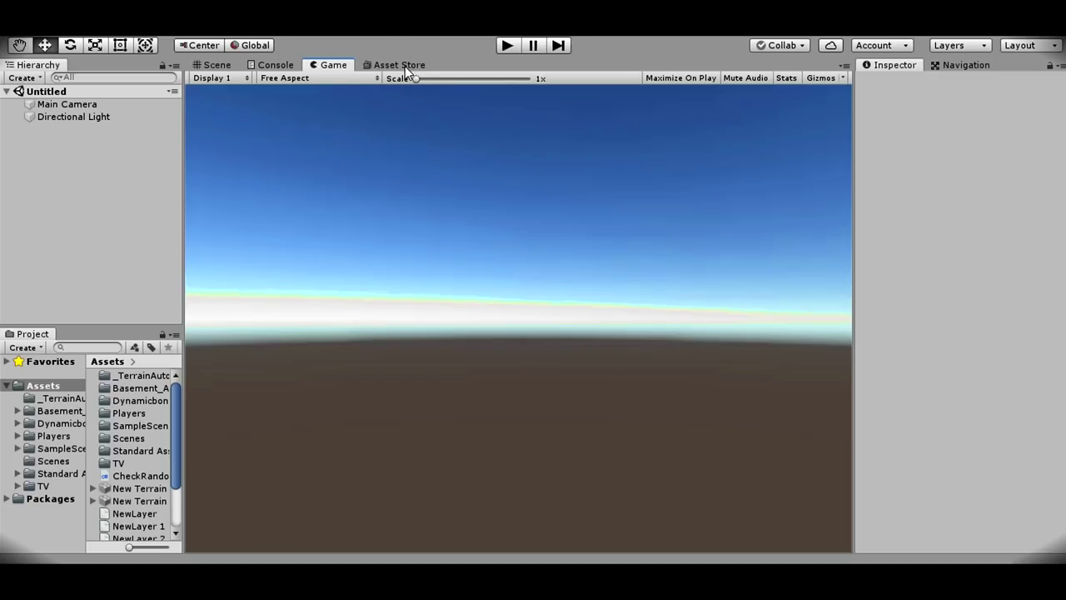
# Step: Search the Asset Store for 'Basement a'
pyautogui.click(304, 45)
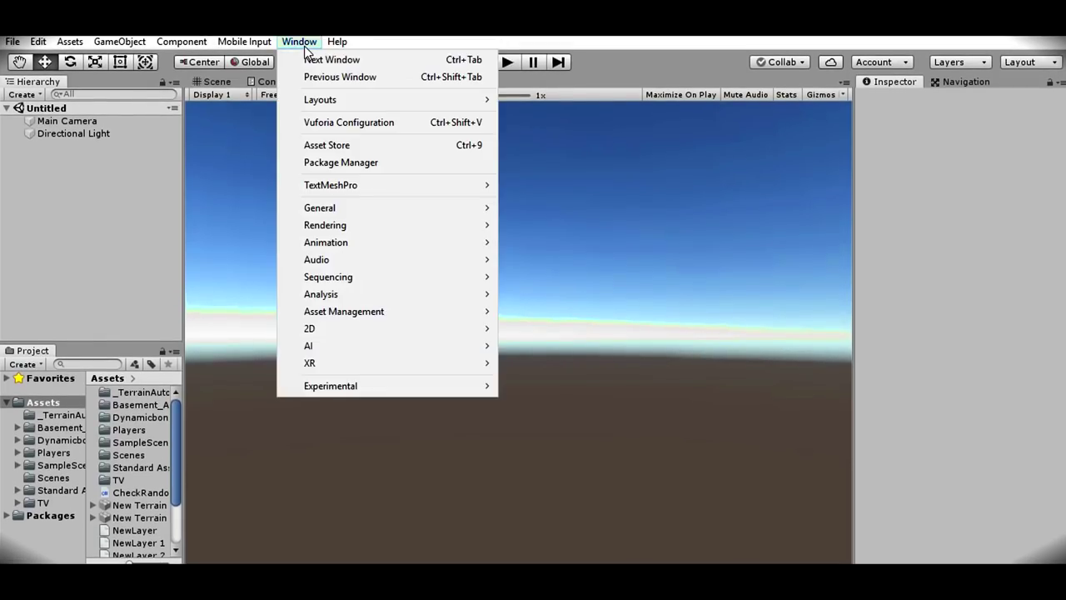
pyautogui.click(395, 147)
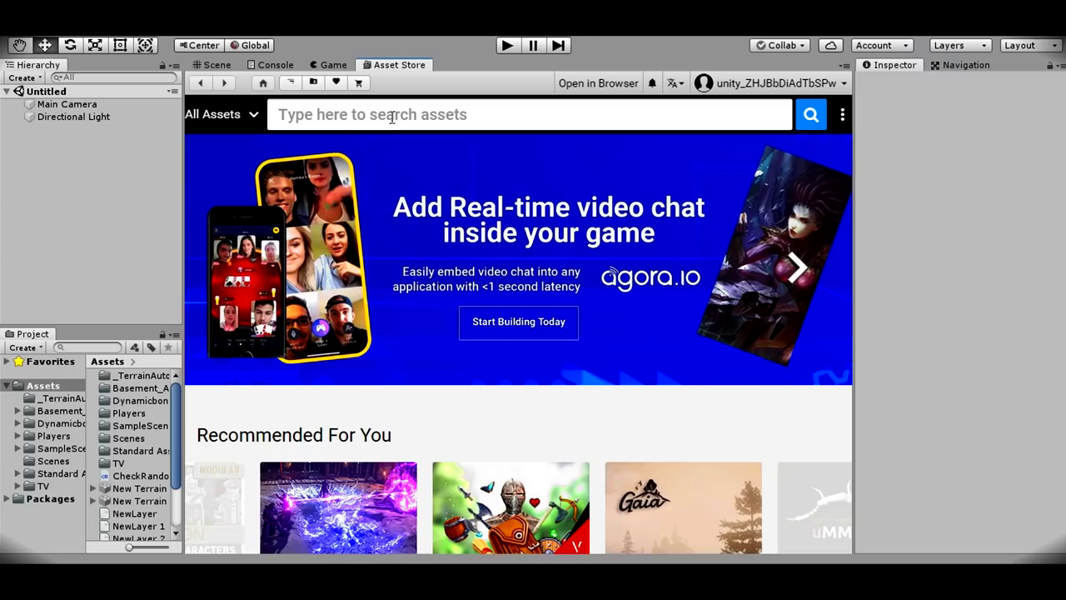
pyautogui.click(392, 118)
pyautogui.write('Basement a')
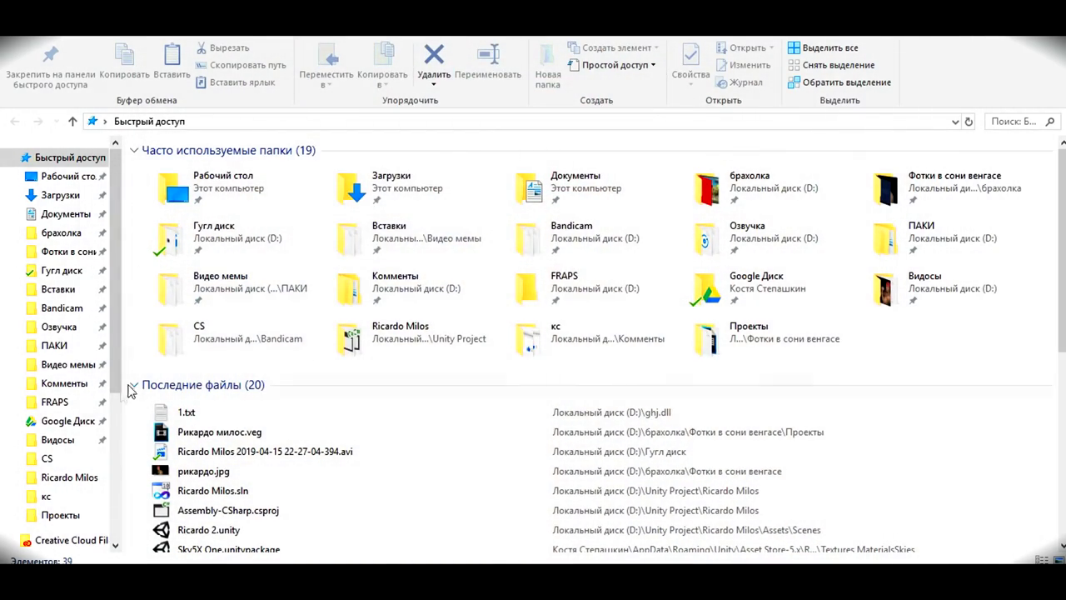
# Step: Select the Ricardo Milos [Jigglebone].unitypackage file in Downloads
pyautogui.scroll(-2, 60, 423)
pyautogui.scroll(1, 61, 425)
pyautogui.scroll(1, 62, 419)
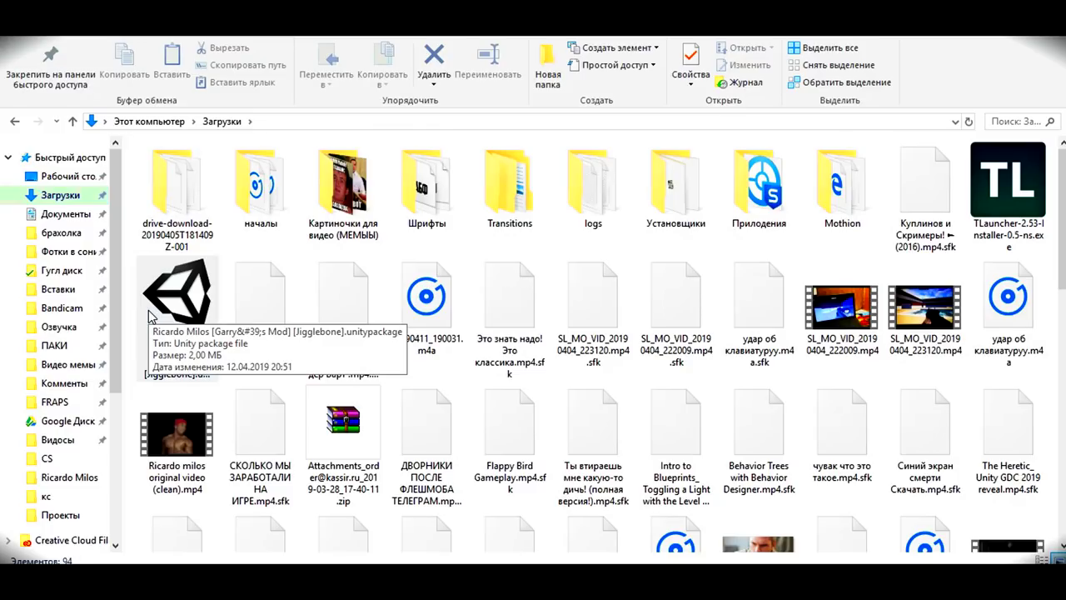
pyautogui.click(170, 293)
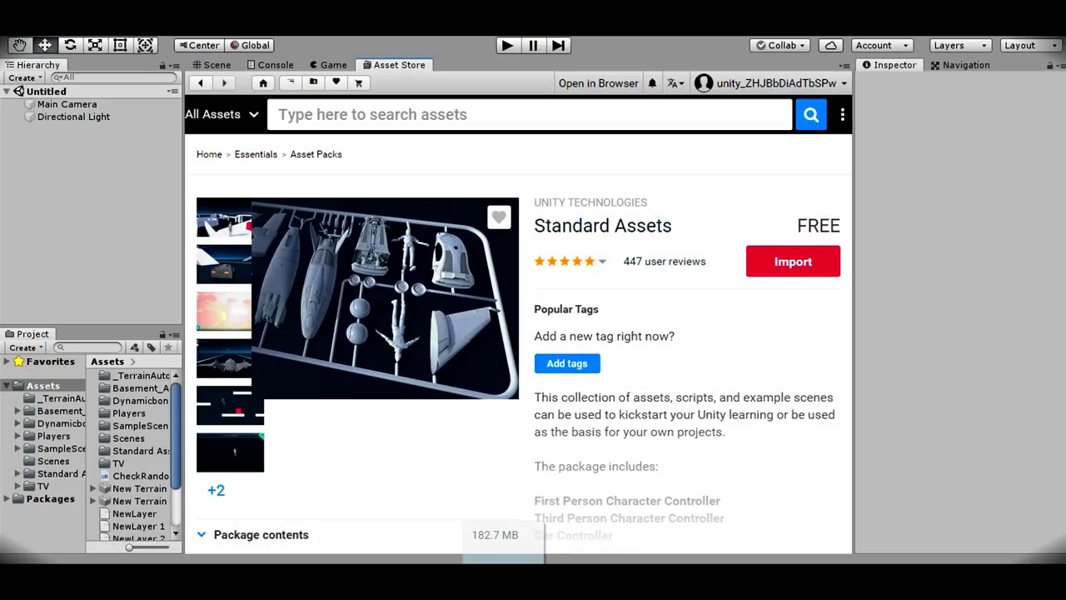
# Step: Import the whole Ricardo Milos package into Assets, then browse into the Basement folder
pyautogui.moveTo(508, 546); pyautogui.dragTo(70, 404)
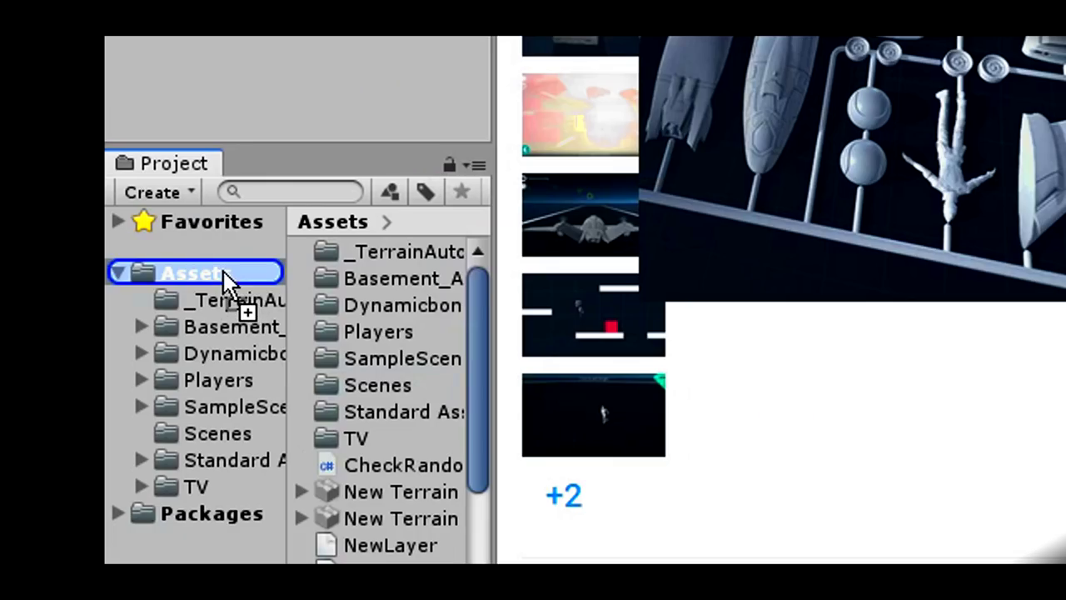
pyautogui.moveTo(70, 404); pyautogui.dragTo(63, 389)
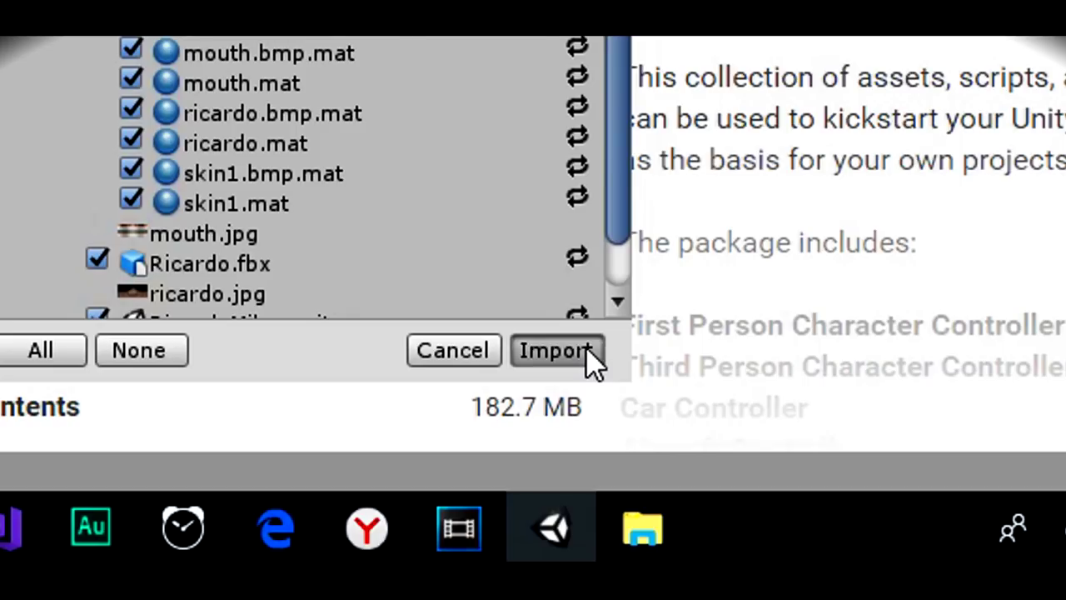
pyautogui.click(519, 511)
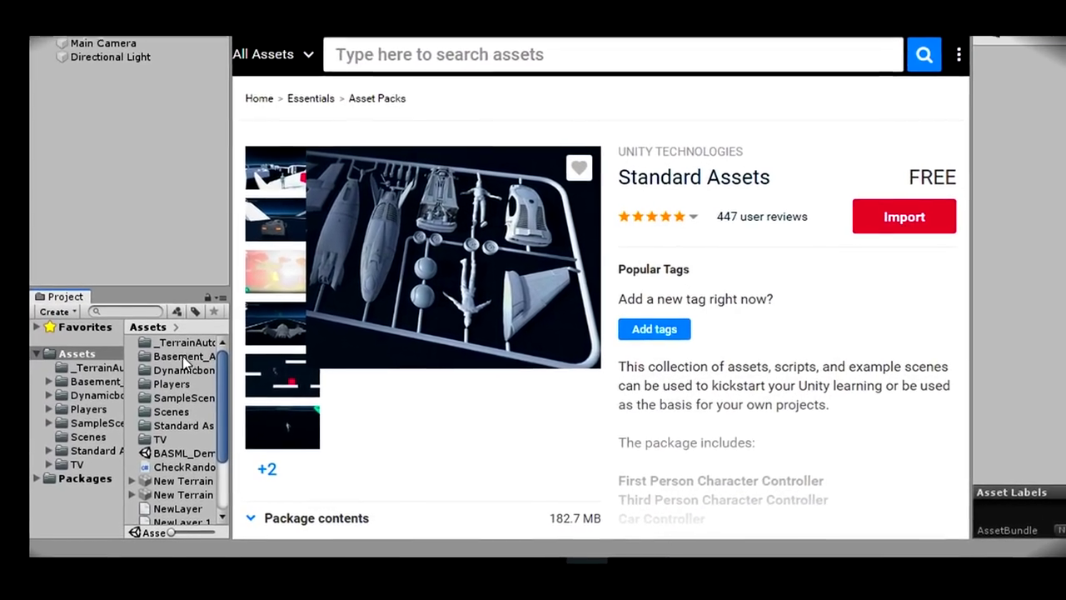
pyautogui.doubleClick(213, 337)
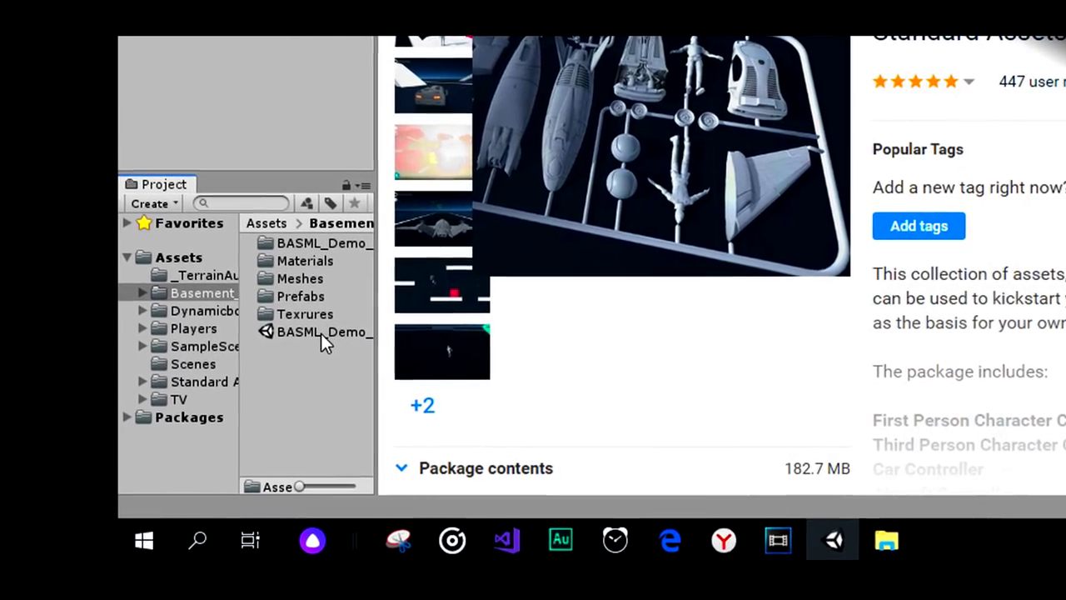
# Step: Load BASML_Demo_Scene 1 and fly through its corridors toward the central tower
pyautogui.doubleClick(304, 343)
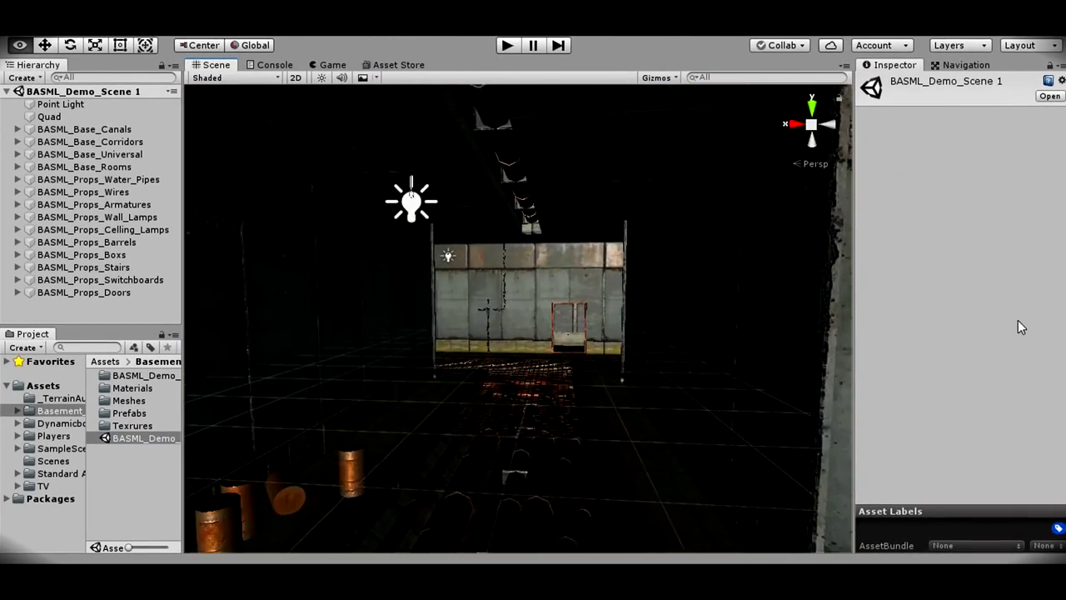
pyautogui.moveTo(1018, 320)
pyautogui.mouseDown(button='right')
pyautogui.moveTo(322, 150)
pyautogui.moveTo(255, 280)
pyautogui.moveTo(428, 318)
pyautogui.mouseUp(button='right')
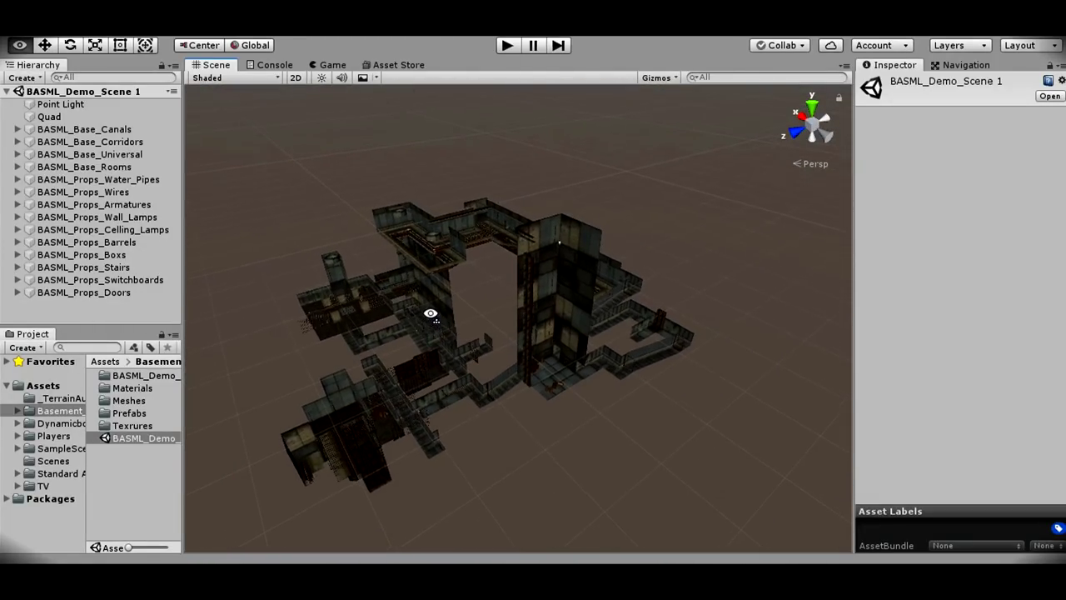
pyautogui.moveTo(429, 318); pyautogui.dragTo(408, 316, button='right')
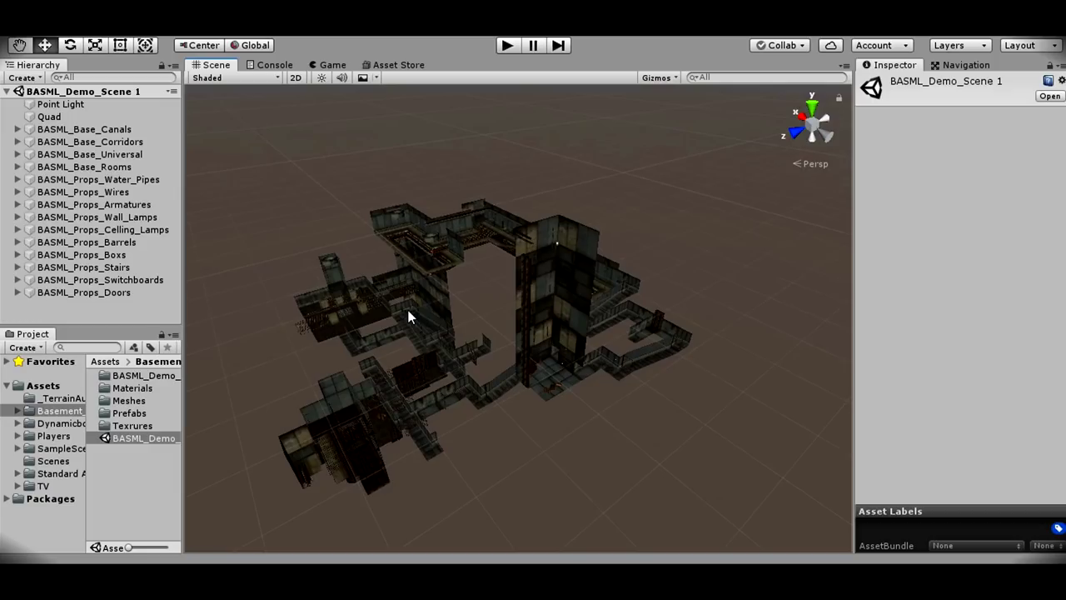
pyautogui.moveTo(408, 316)
pyautogui.mouseDown(button='right')
pyautogui.moveTo(434, 295)
pyautogui.moveTo(712, 306)
pyautogui.mouseUp(button='right')
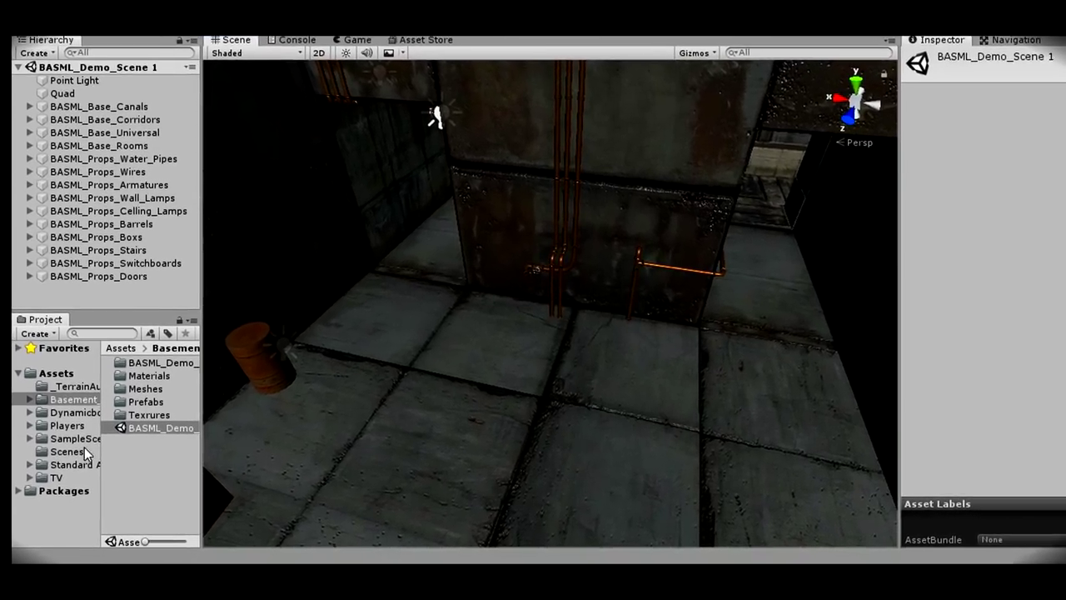
# Step: Browse to Standard Assets > Characters > FirstPersonCharacter > Prefabs
pyautogui.click(69, 465)
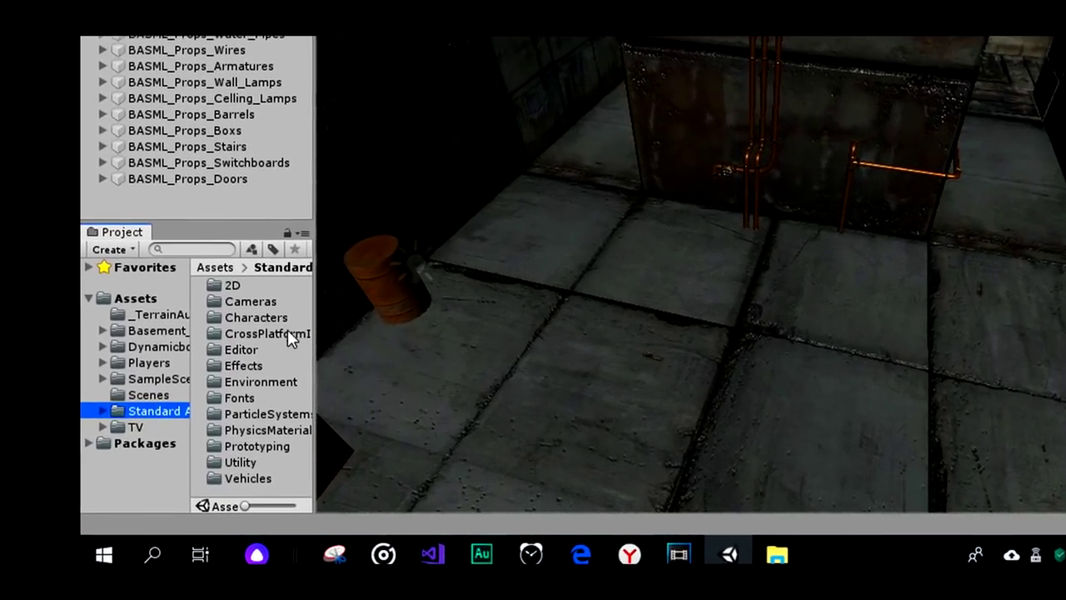
pyautogui.doubleClick(255, 318)
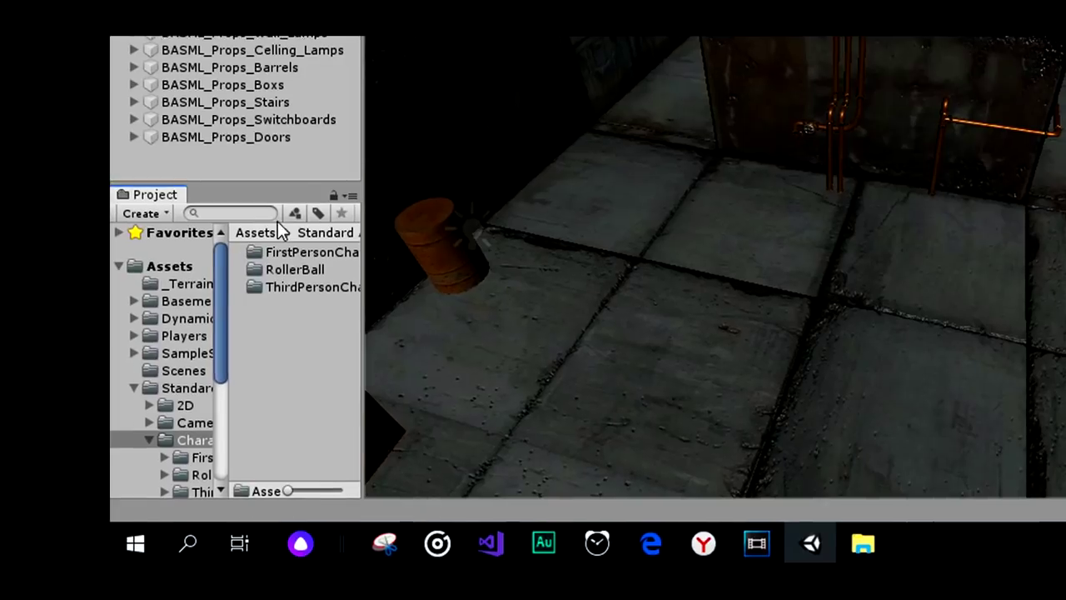
pyautogui.doubleClick(337, 251)
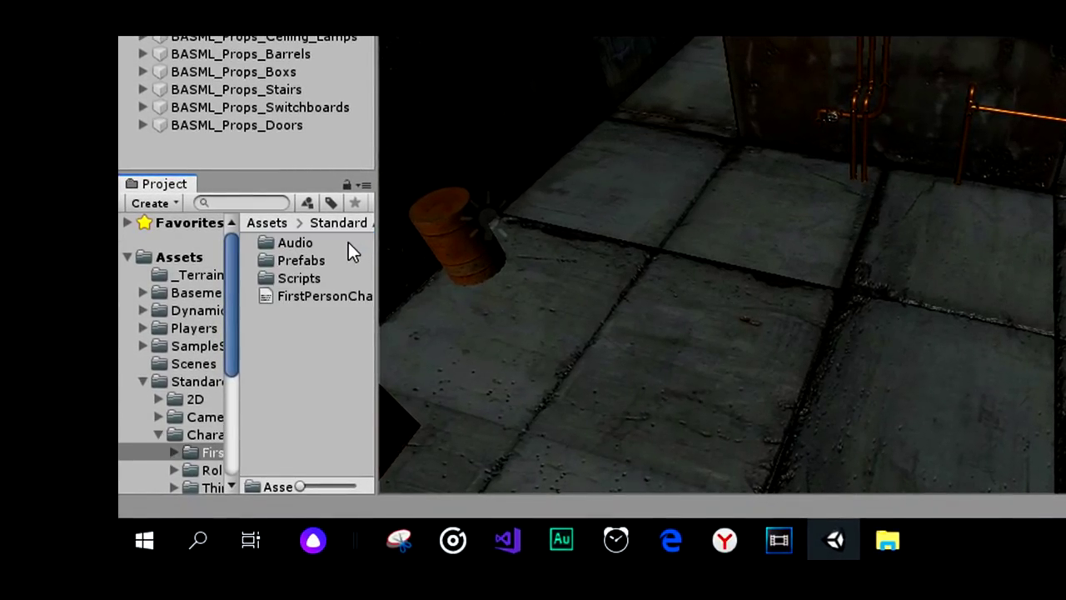
pyautogui.doubleClick(292, 261)
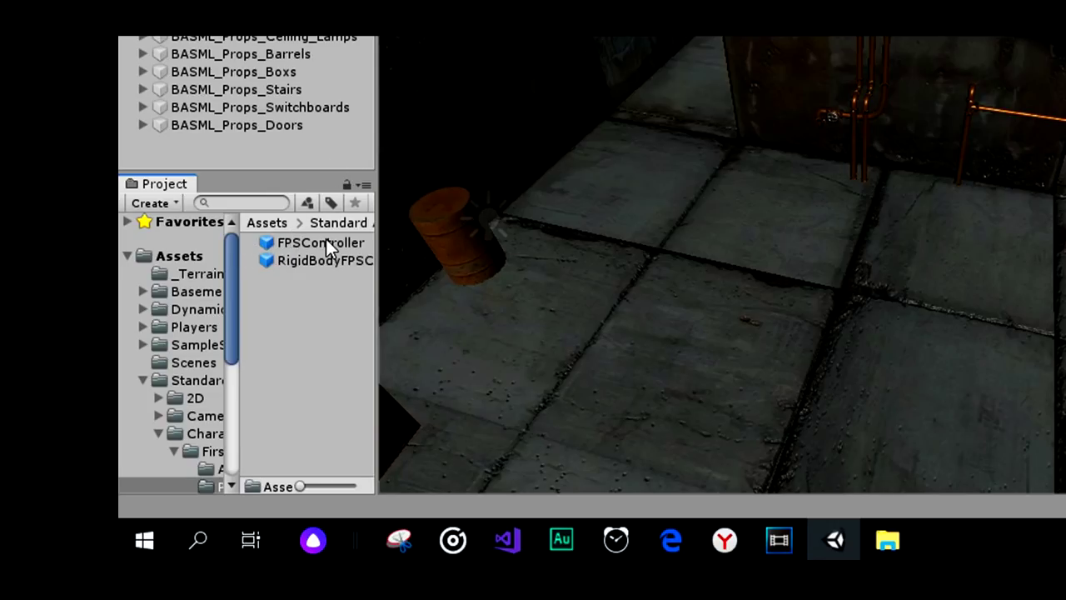
# Step: Drop the FPSController into the basement, lower it slightly, and test-play the level
pyautogui.moveTo(312, 243)
pyautogui.mouseDown()
pyautogui.moveTo(571, 155)
pyautogui.moveTo(509, 410)
pyautogui.mouseUp()
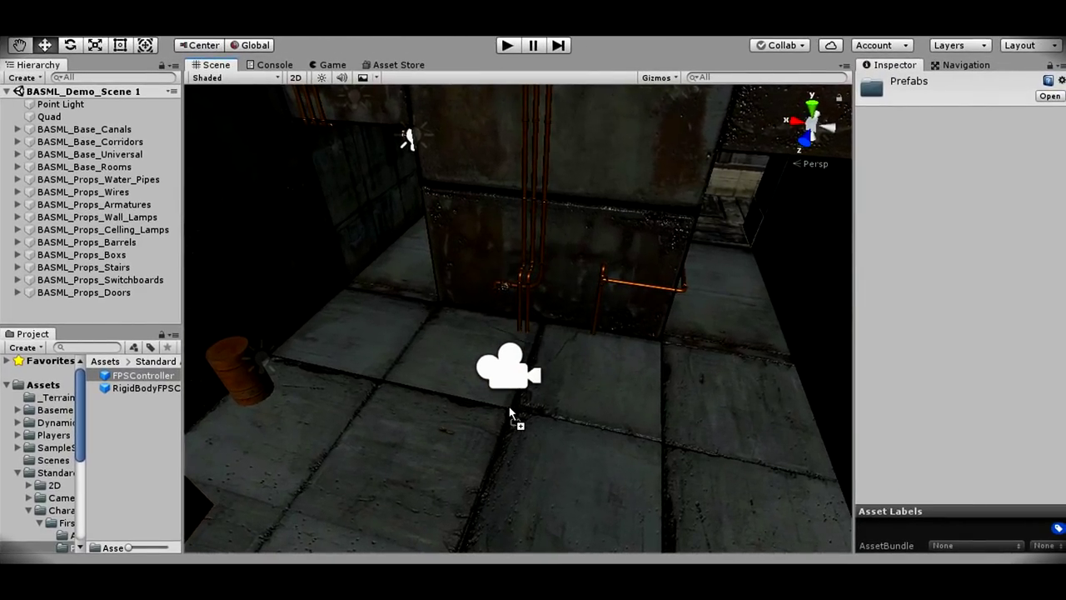
pyautogui.press('f')
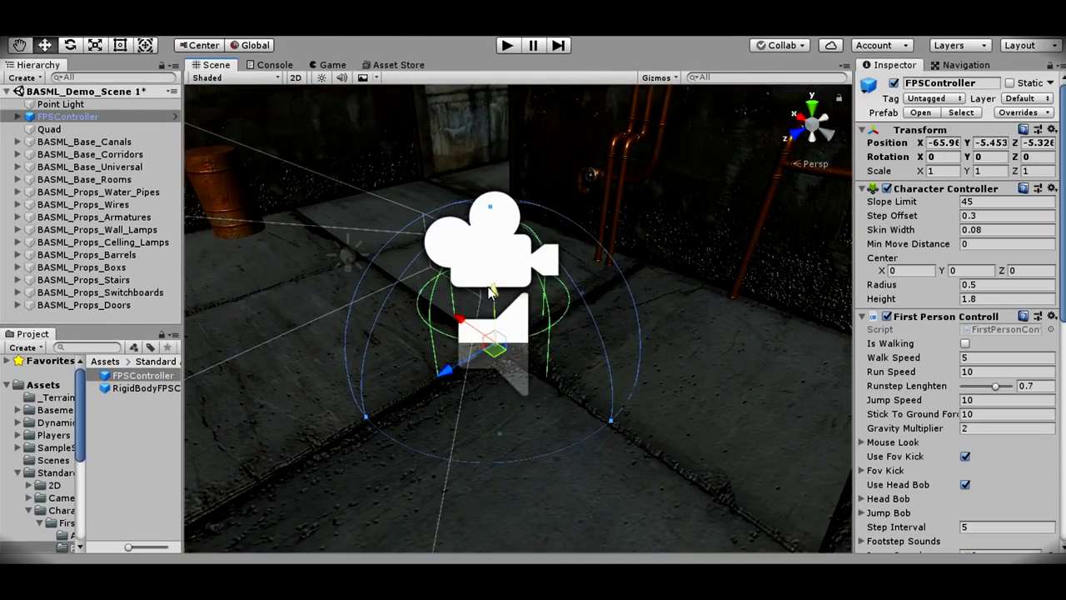
pyautogui.moveTo(492, 292)
pyautogui.mouseDown()
pyautogui.moveTo(497, 307)
pyautogui.moveTo(494, 222)
pyautogui.mouseUp()
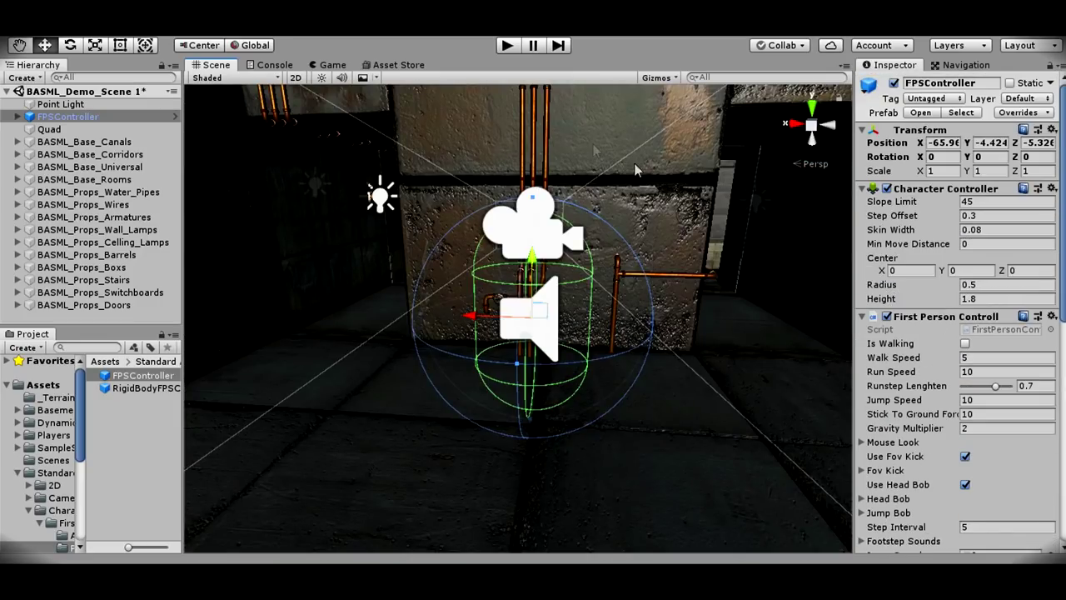
pyautogui.click(508, 45)
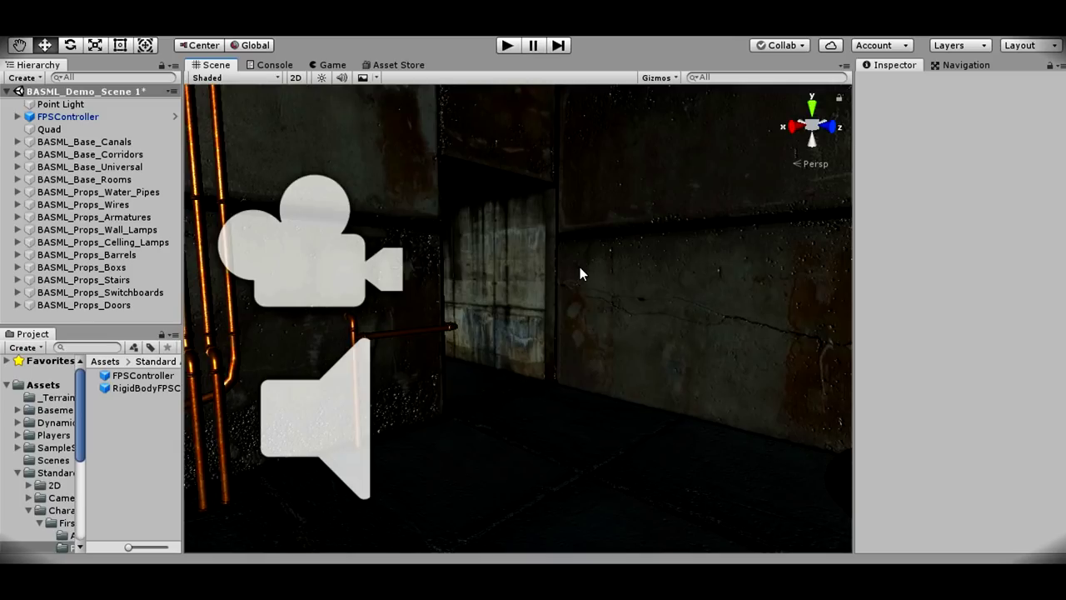
pyautogui.click(82, 116)
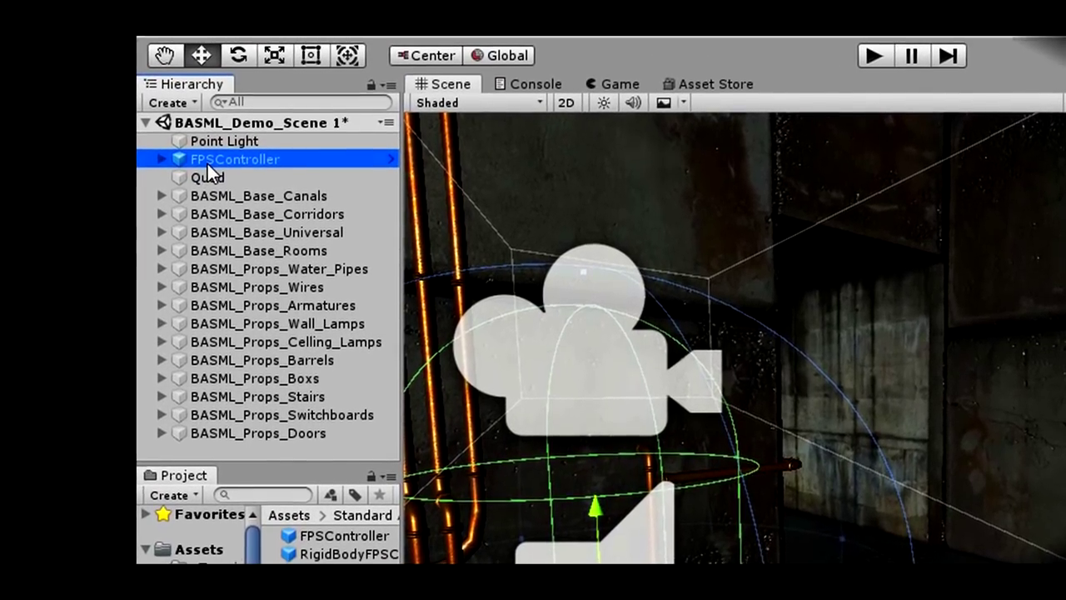
# Step: Add a Spot Light as a child of the FPSController and check it in the Game view
pyautogui.rightClick(95, 133)
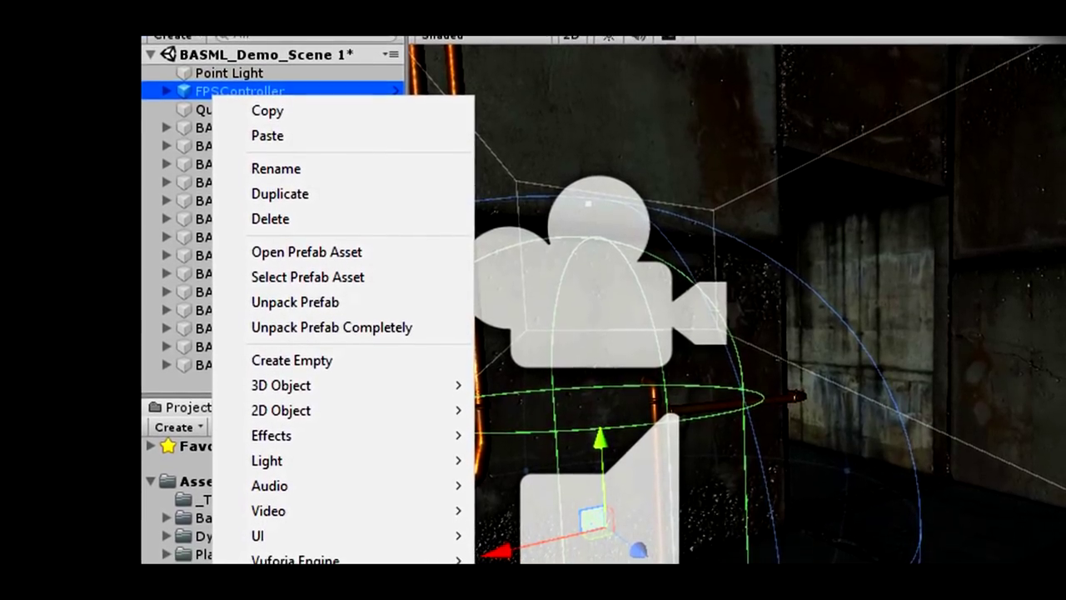
pyautogui.moveTo(316, 451)
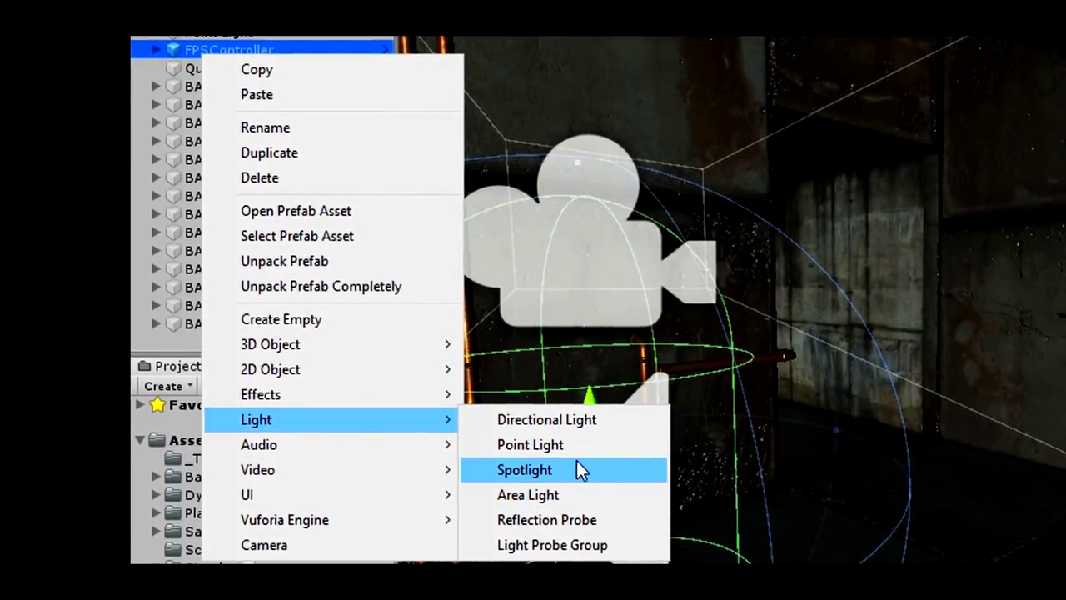
pyautogui.click(577, 470)
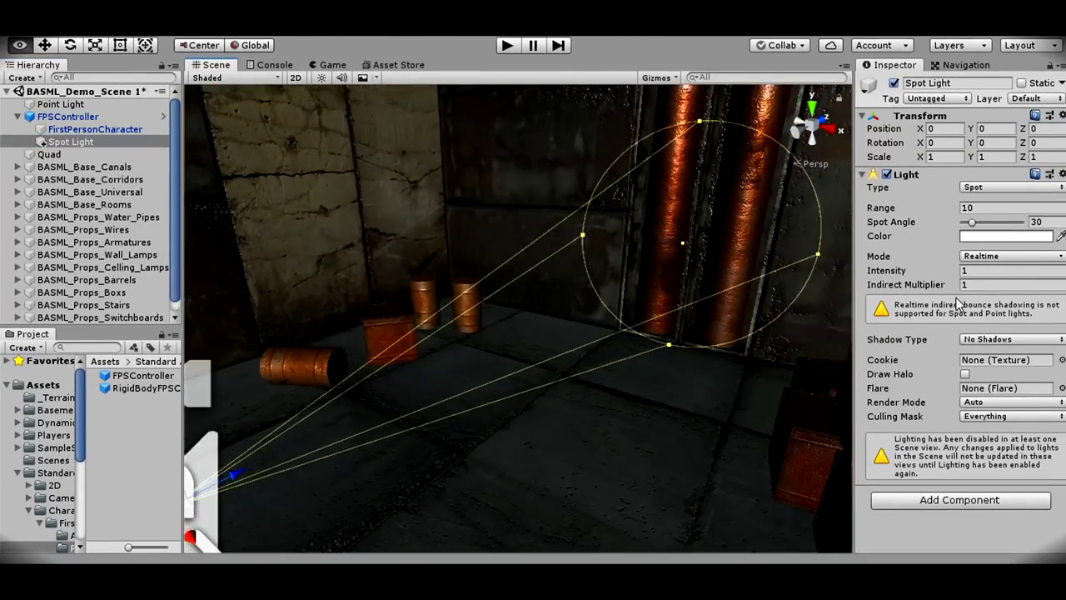
pyautogui.press('f')
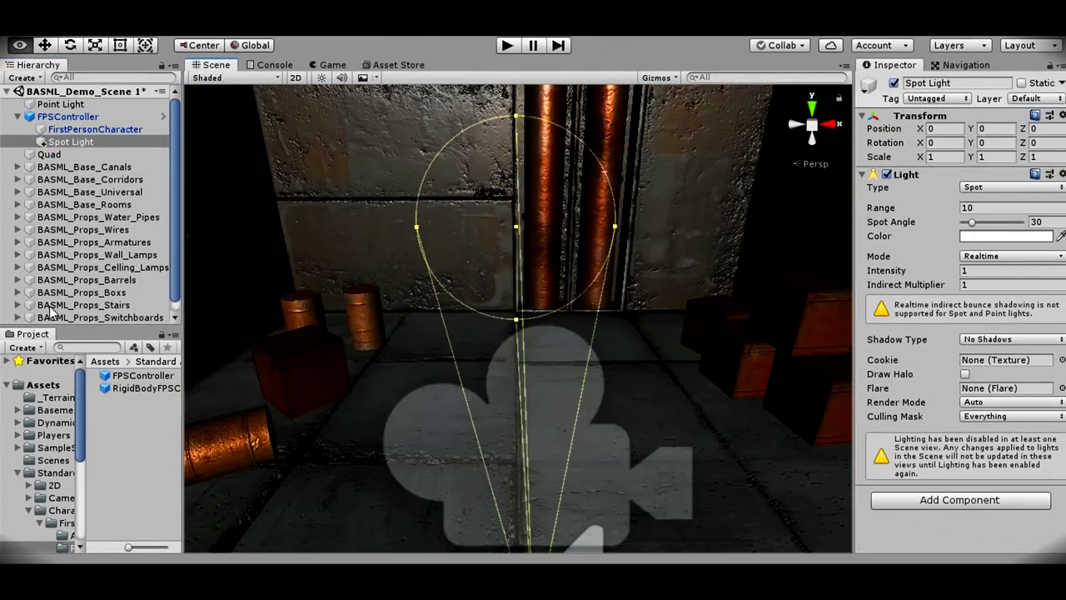
pyautogui.hotkey('ctrl', '2')
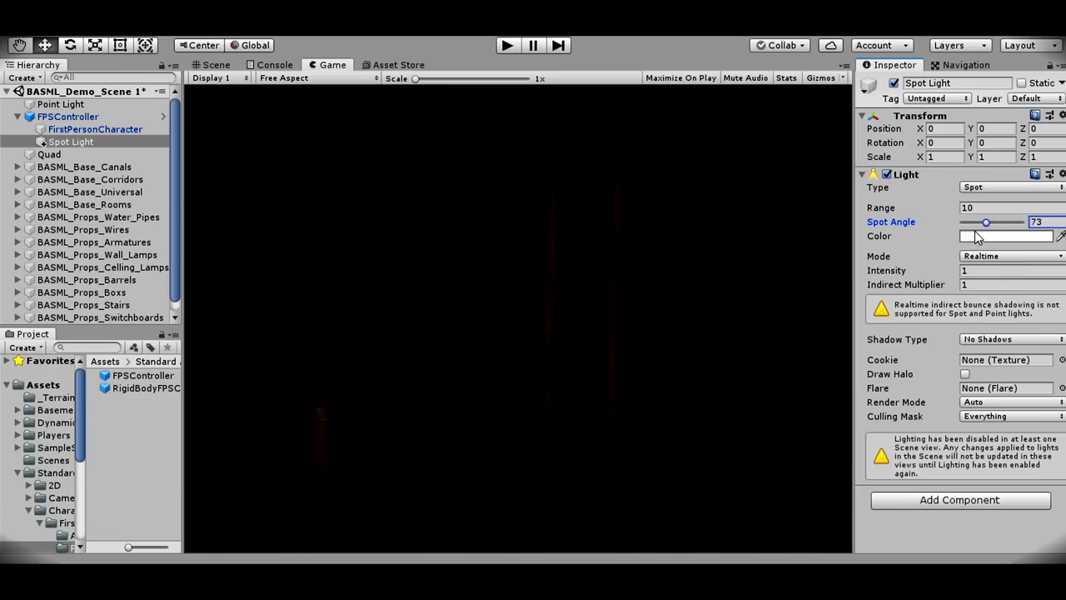
# Step: Raise the spot light's intensity to 5.03 and tilt it slightly to light the room
pyautogui.moveTo(894, 274); pyautogui.dragTo(991, 267)
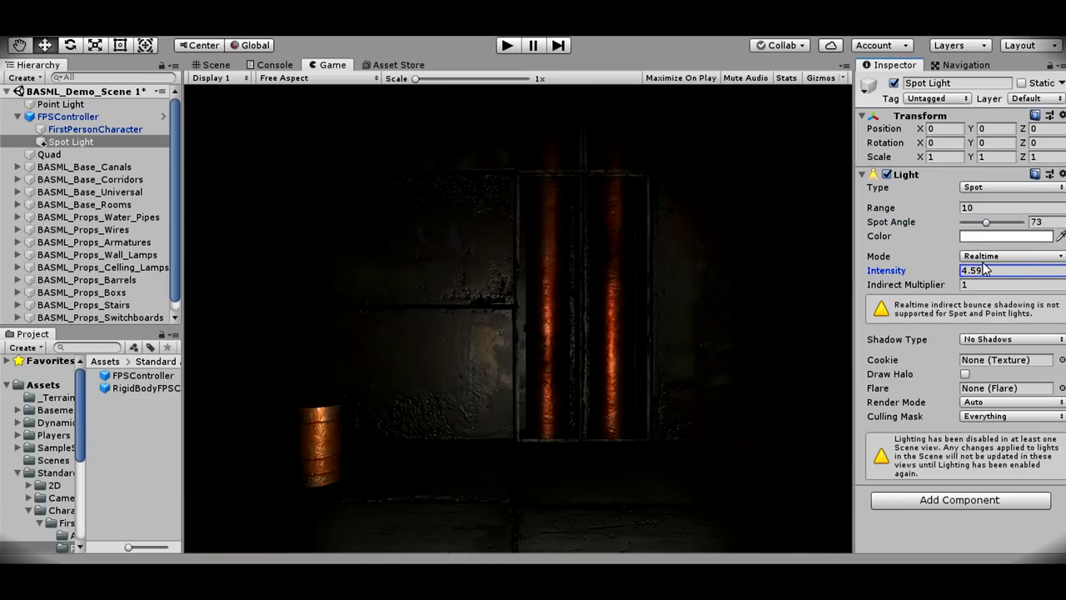
pyautogui.hotkey('ctrl', '1')
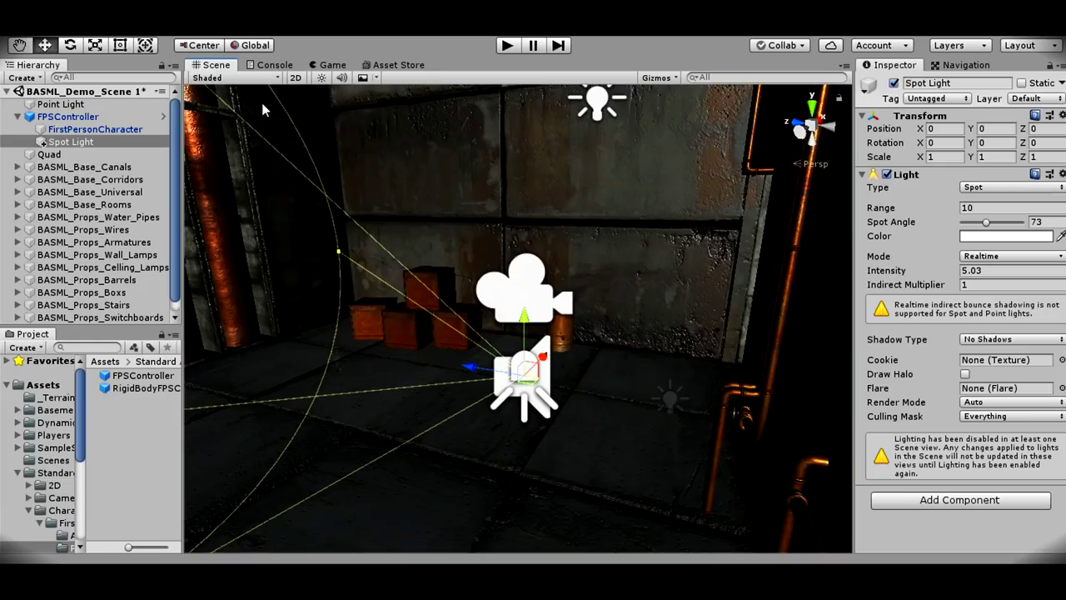
pyautogui.moveTo(587, 330); pyautogui.dragTo(590, 357)
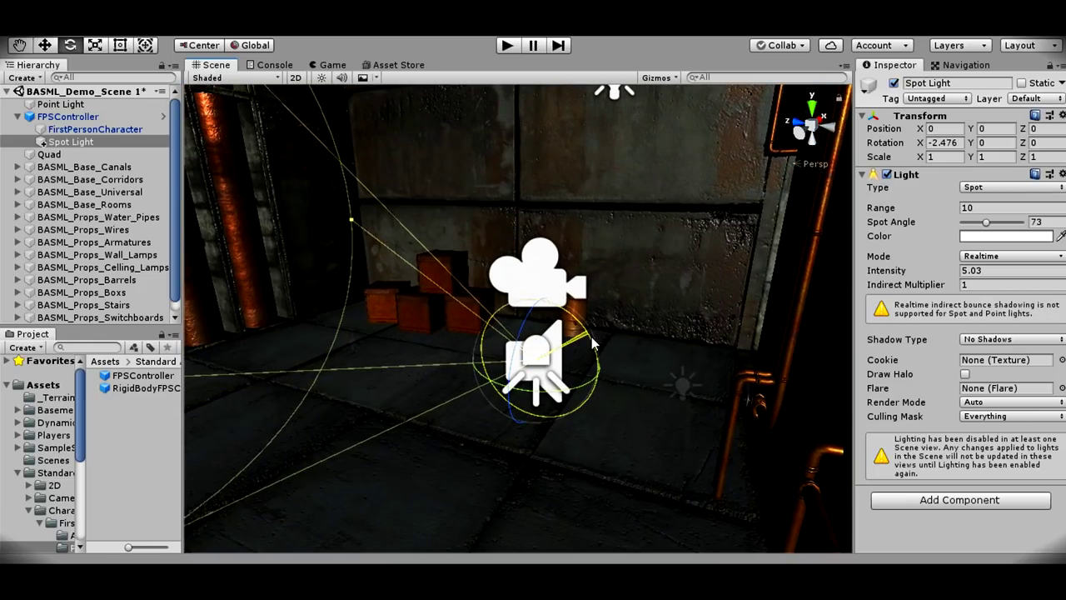
pyautogui.hotkey('ctrl', '2')
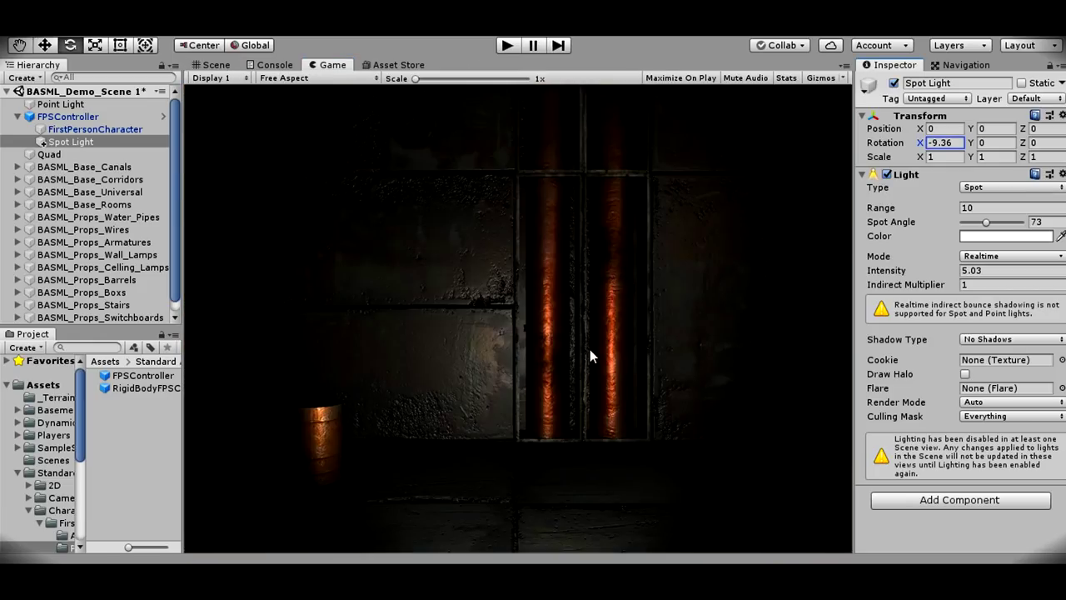
pyautogui.click(17, 117)
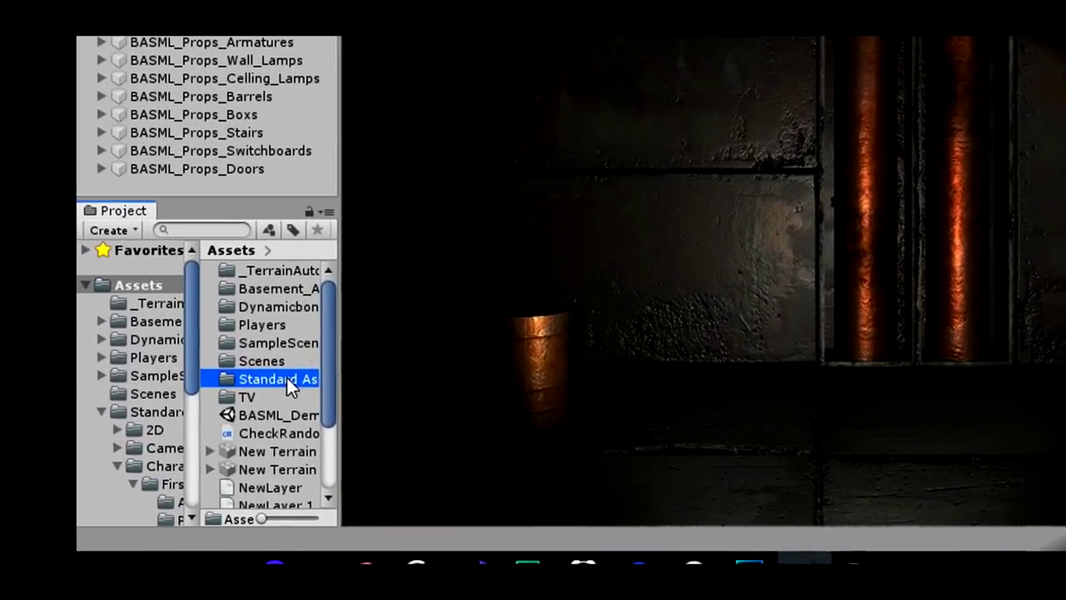
# Step: Browse to Standard Assets > Characters > ThirdPersonCharacter > Prefabs
pyautogui.doubleClick(171, 436)
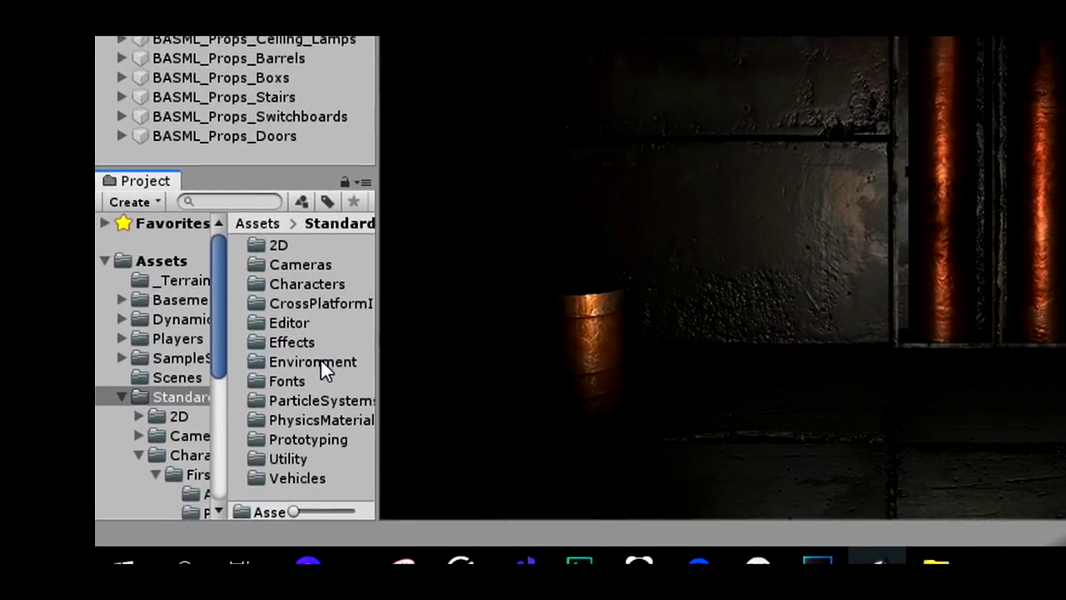
pyautogui.doubleClick(308, 283)
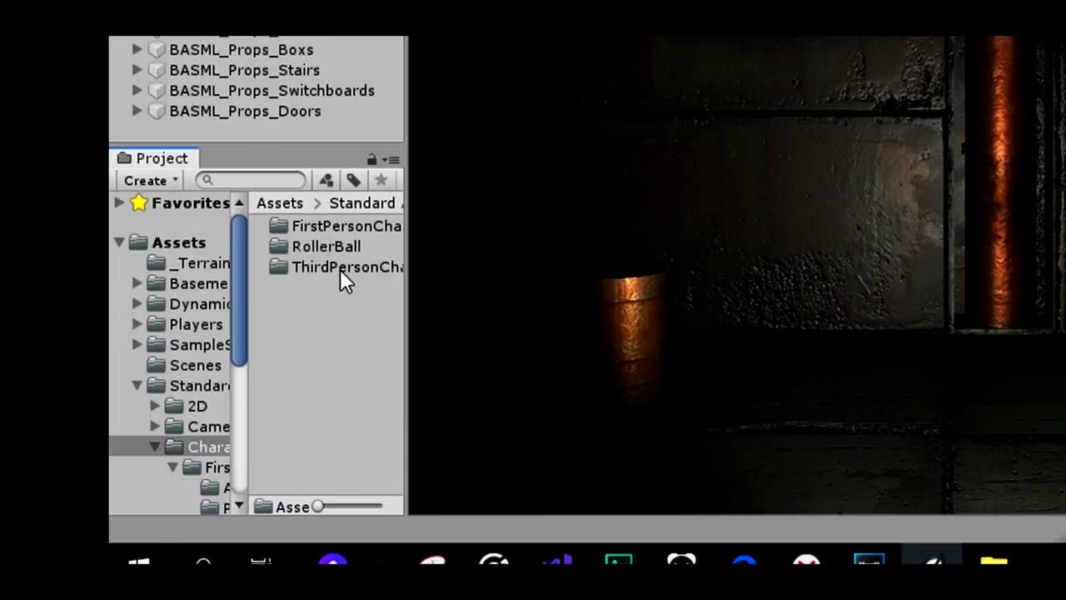
pyautogui.doubleClick(363, 268)
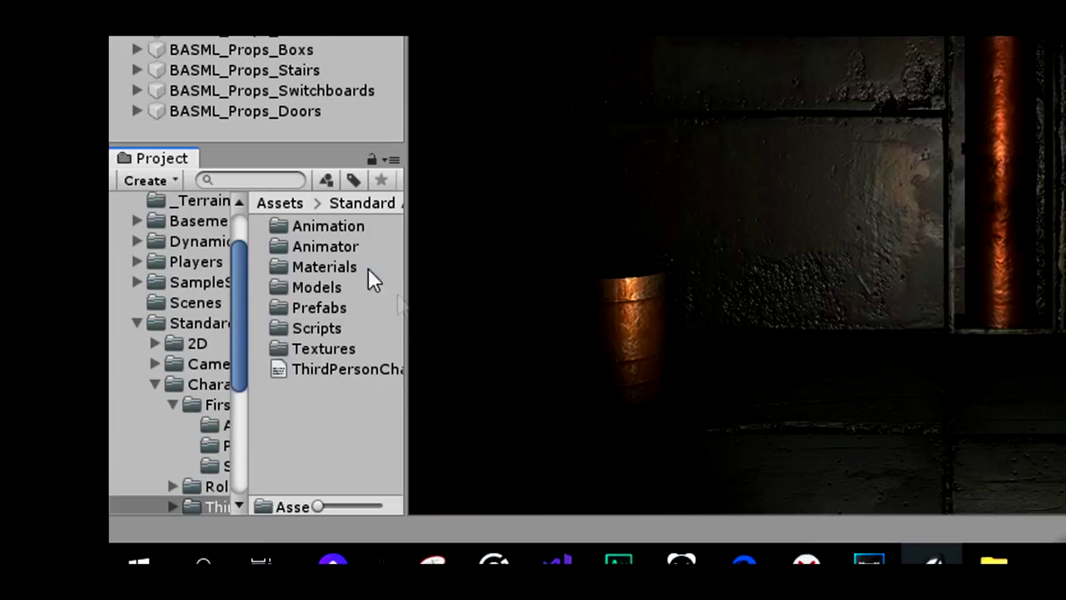
pyautogui.doubleClick(334, 308)
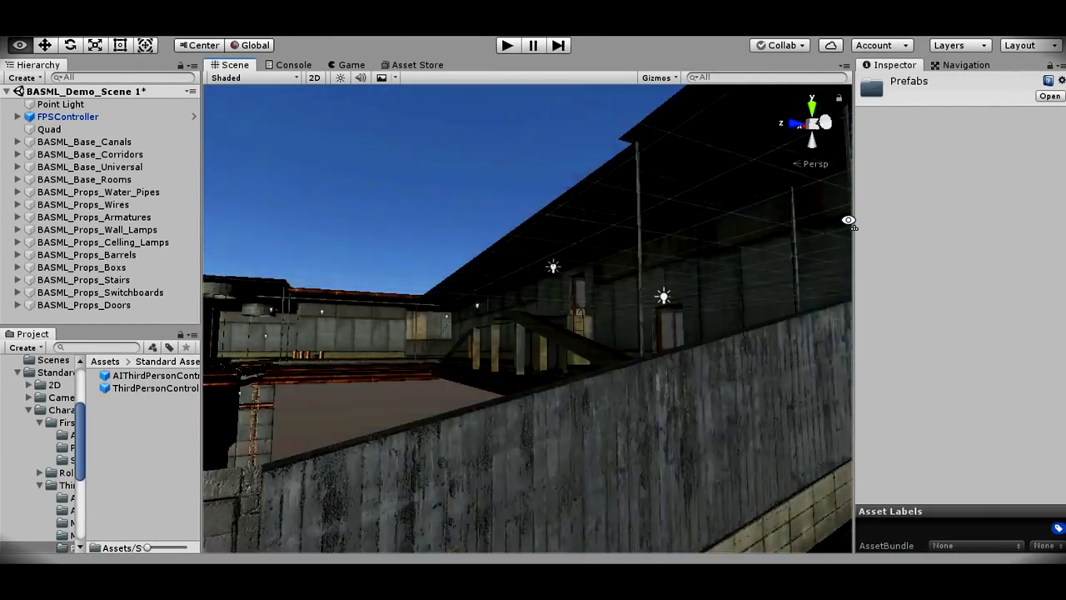
# Step: Place the AIThirdPersonController in the canal corridor at about (-16.26, -2.453, -28.21)
pyautogui.moveTo(850, 222)
pyautogui.mouseDown(button='right')
pyautogui.moveTo(807, 187)
pyautogui.moveTo(852, 367)
pyautogui.moveTo(798, 363)
pyautogui.mouseUp(button='right')
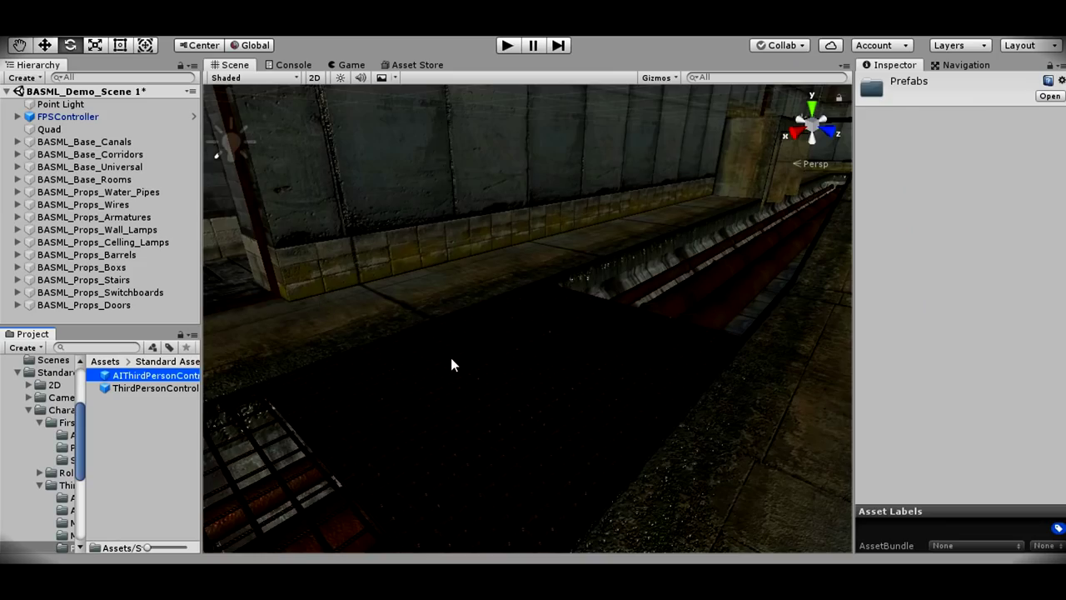
pyautogui.moveTo(452, 360); pyautogui.dragTo(510, 371)
pyautogui.press('f')
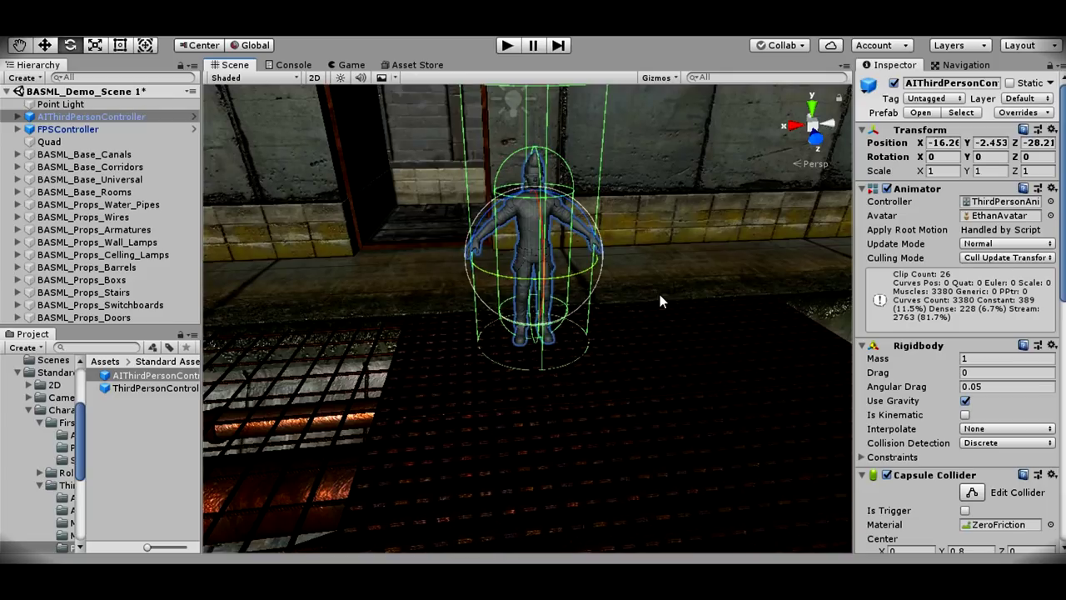
# Step: Scale the AI character uniformly to about 1.659
pyautogui.press('r')
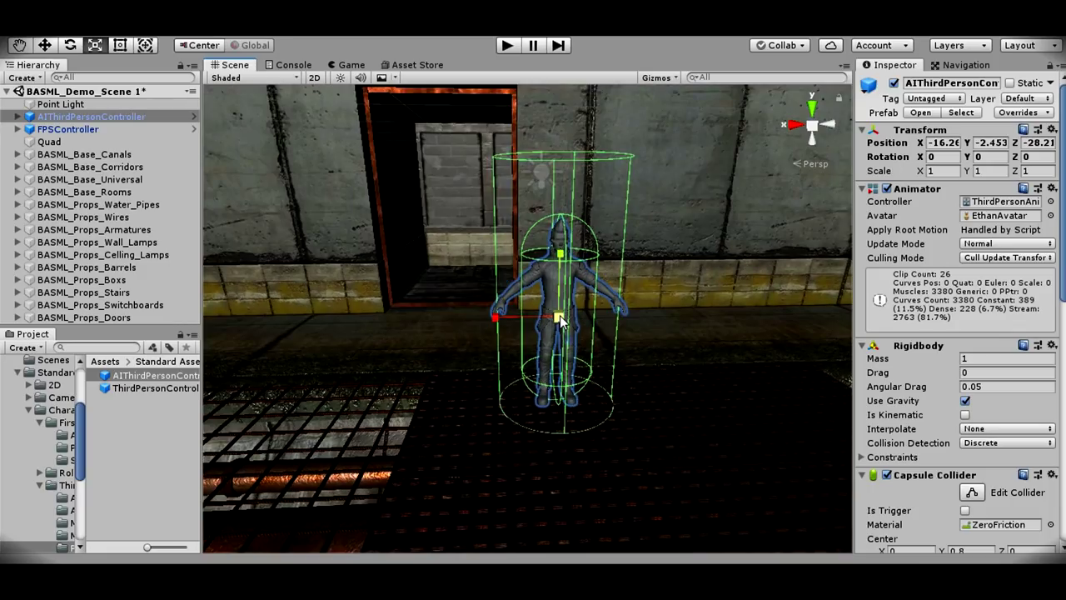
pyautogui.moveTo(559, 317)
pyautogui.mouseDown()
pyautogui.moveTo(682, 255)
pyautogui.moveTo(668, 282)
pyautogui.mouseUp()
pyautogui.hotkey('ctrl', 'z')
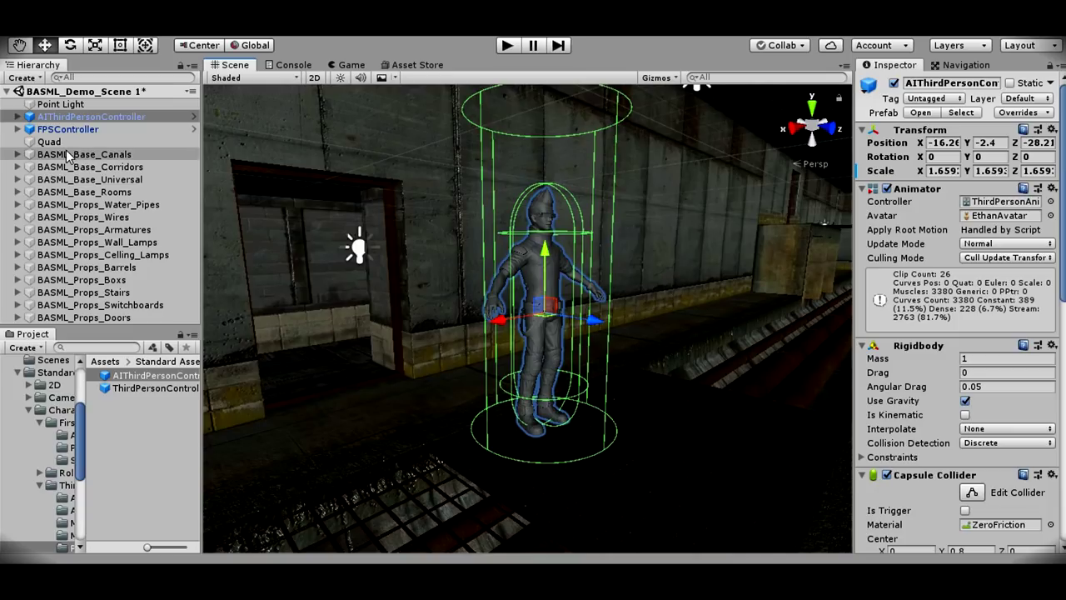
# Step: Try deleting EthanBody, EthanGlasses and EthanSkeleton; cancel the prefab warning that blocks it
pyautogui.click(18, 117)
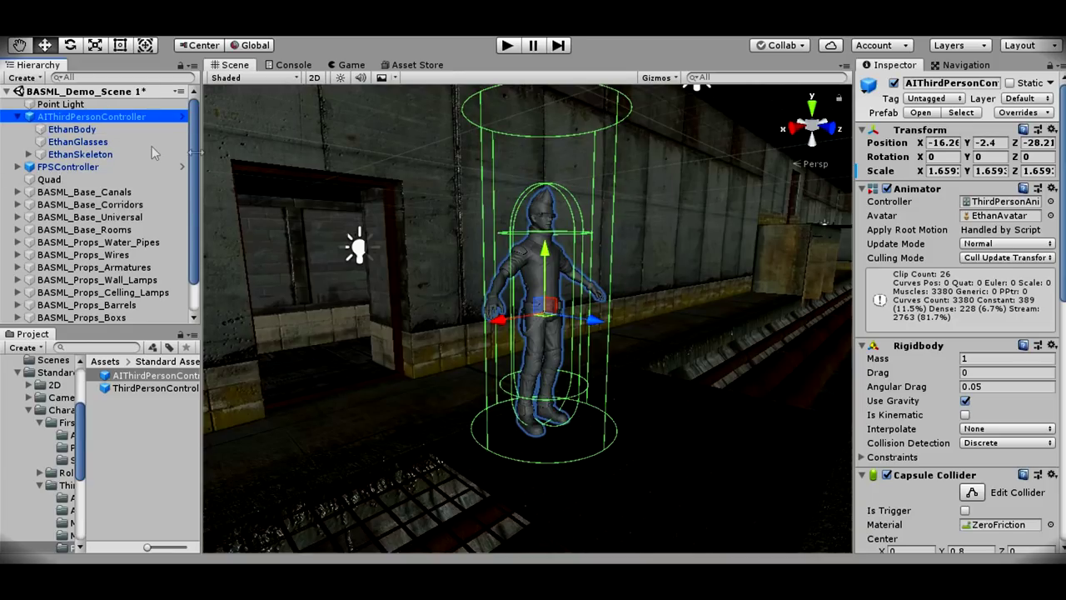
pyautogui.click(70, 152)
pyautogui.keyDown('shift'); pyautogui.click(61, 135); pyautogui.keyUp('shift')
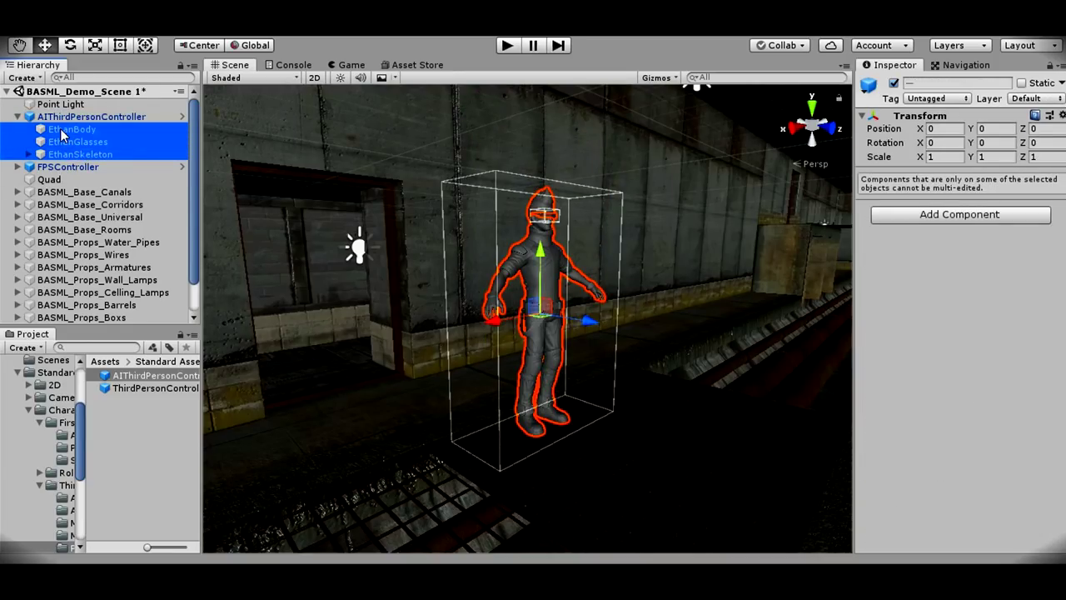
pyautogui.press('Delete')
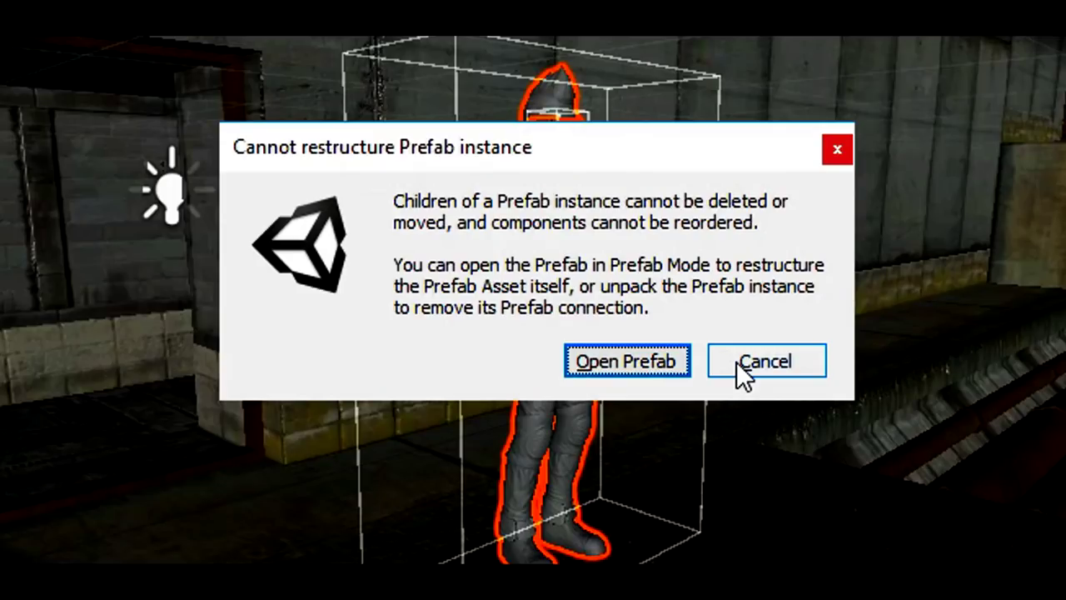
pyautogui.click(738, 361)
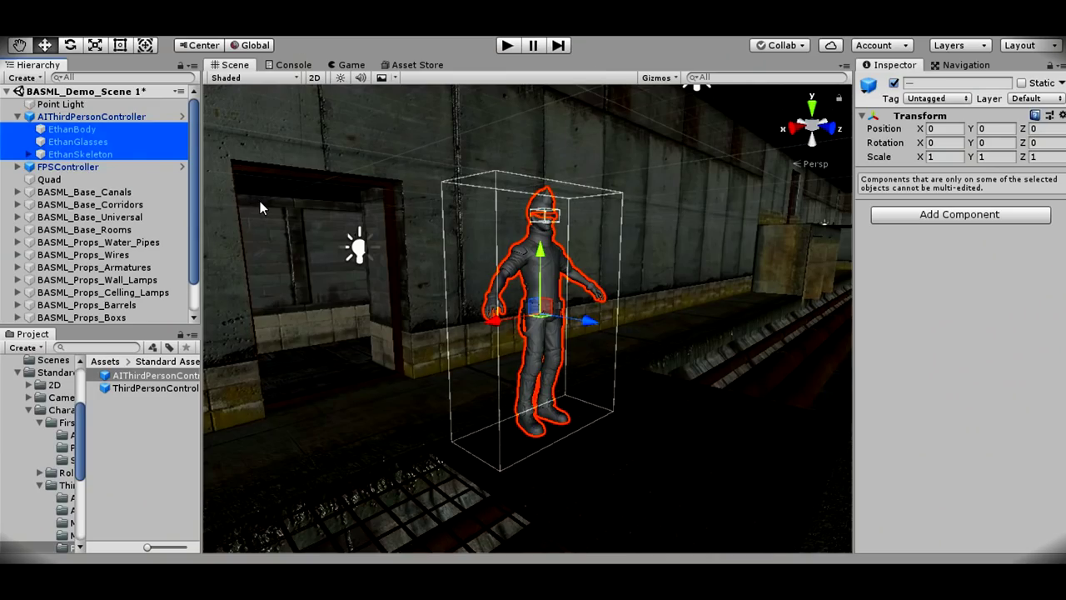
pyautogui.rightClick(67, 118)
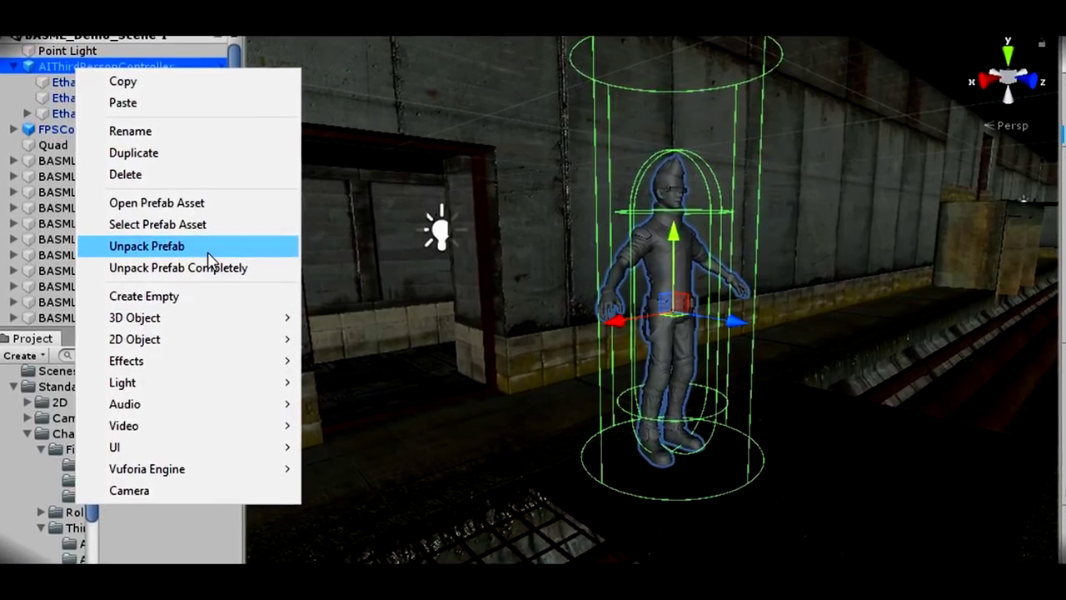
# Step: Unpack the AIThirdPersonController prefab and select its EthanBody through EthanSkeleton children
pyautogui.click(162, 241)
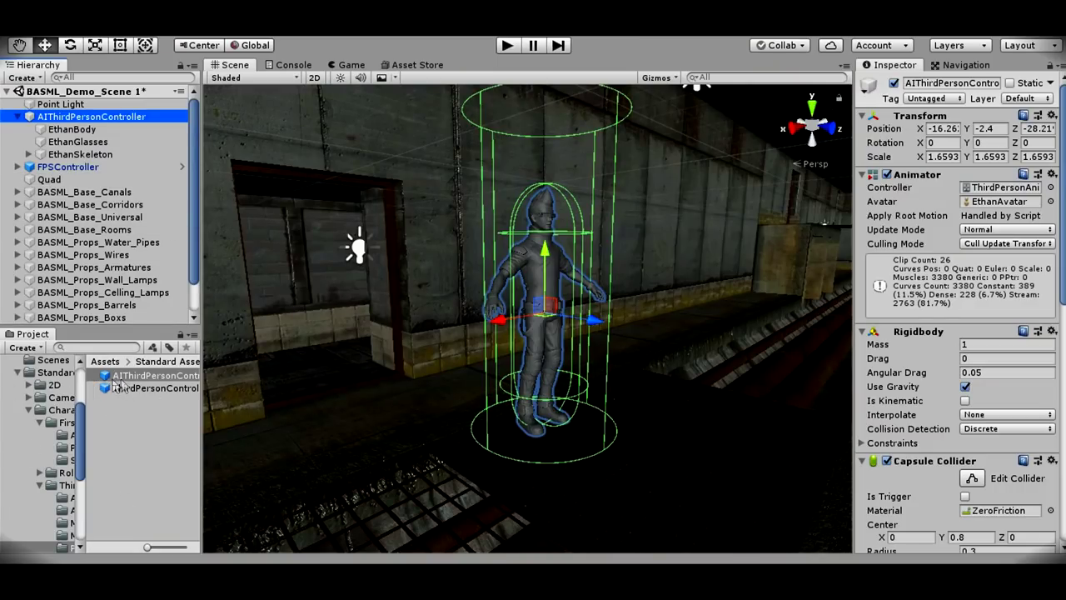
pyautogui.click(73, 130)
pyautogui.keyDown('shift'); pyautogui.click(107, 155); pyautogui.keyUp('shift')
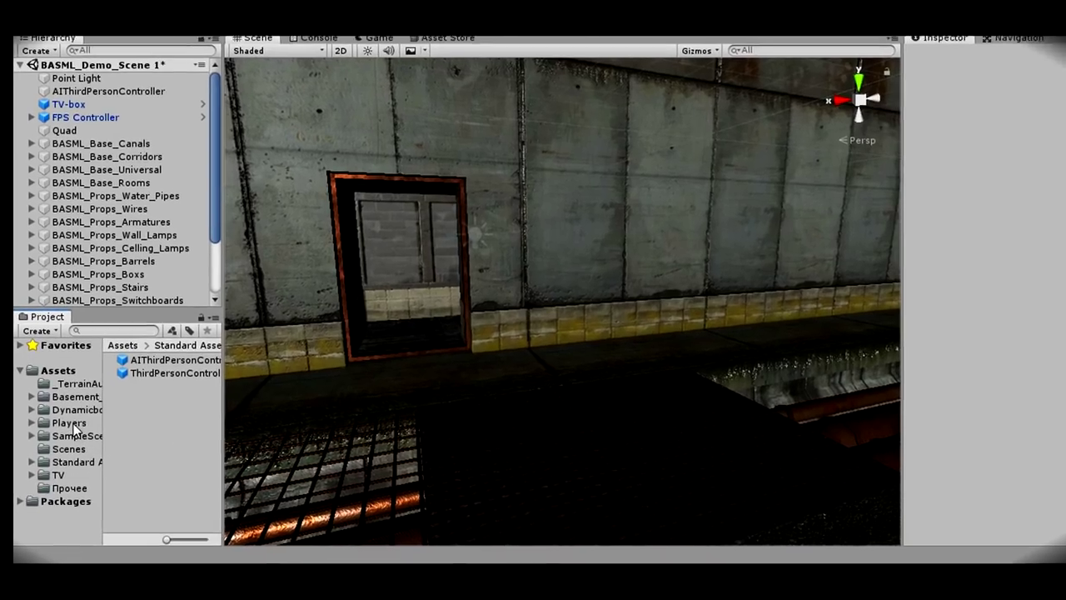
# Step: Parent the Ricardo model under AIThirdPersonController, scale it to about 1.98, and raise it onto the floor
pyautogui.click(58, 436)
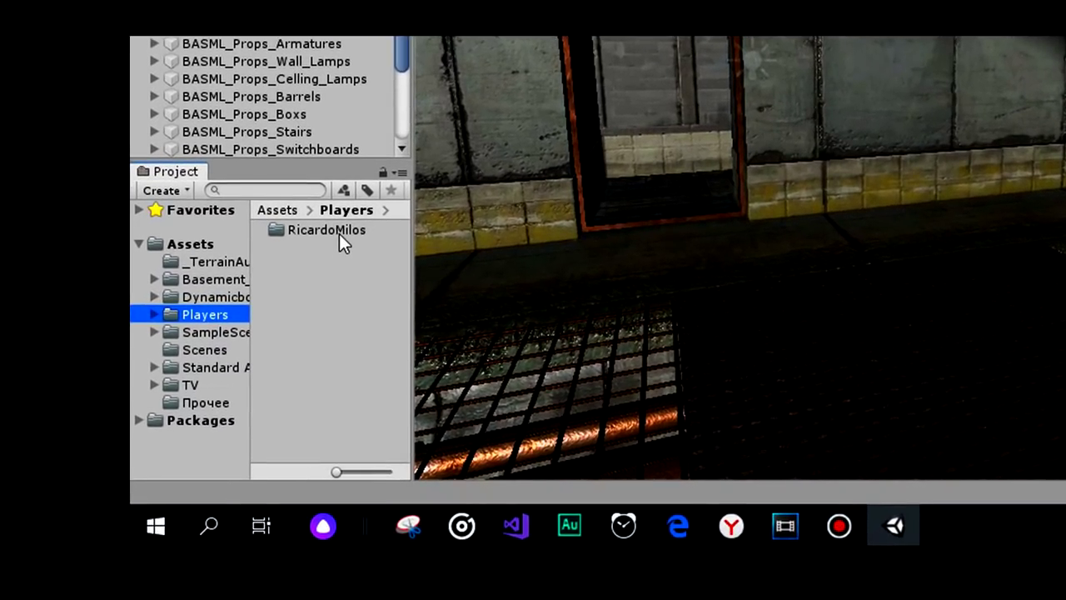
pyautogui.doubleClick(339, 233)
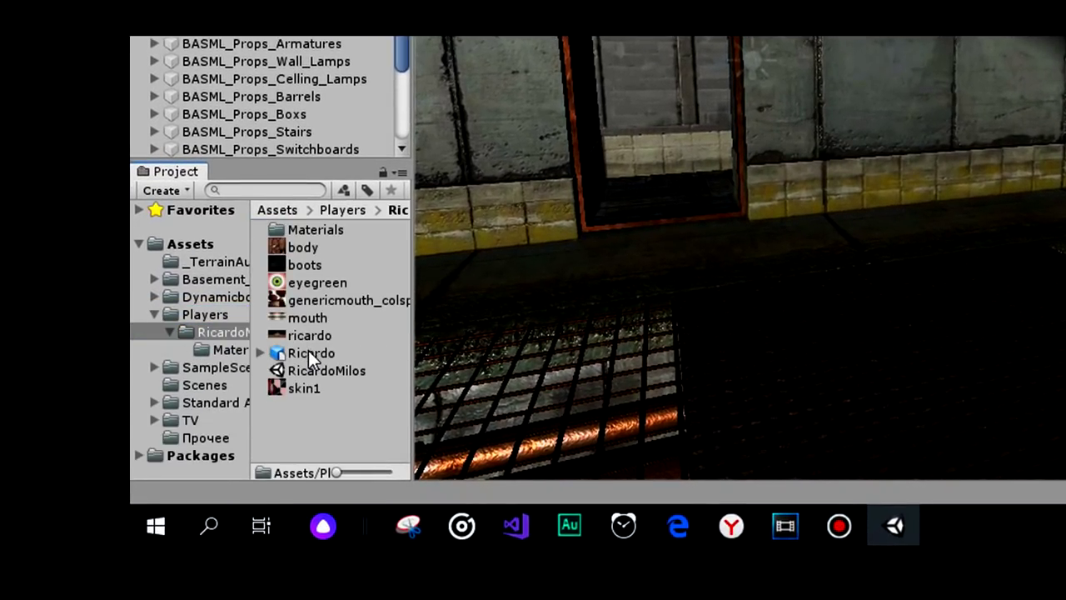
pyautogui.moveTo(311, 353)
pyautogui.mouseDown()
pyautogui.moveTo(95, 158)
pyautogui.moveTo(85, 116)
pyautogui.mouseUp()
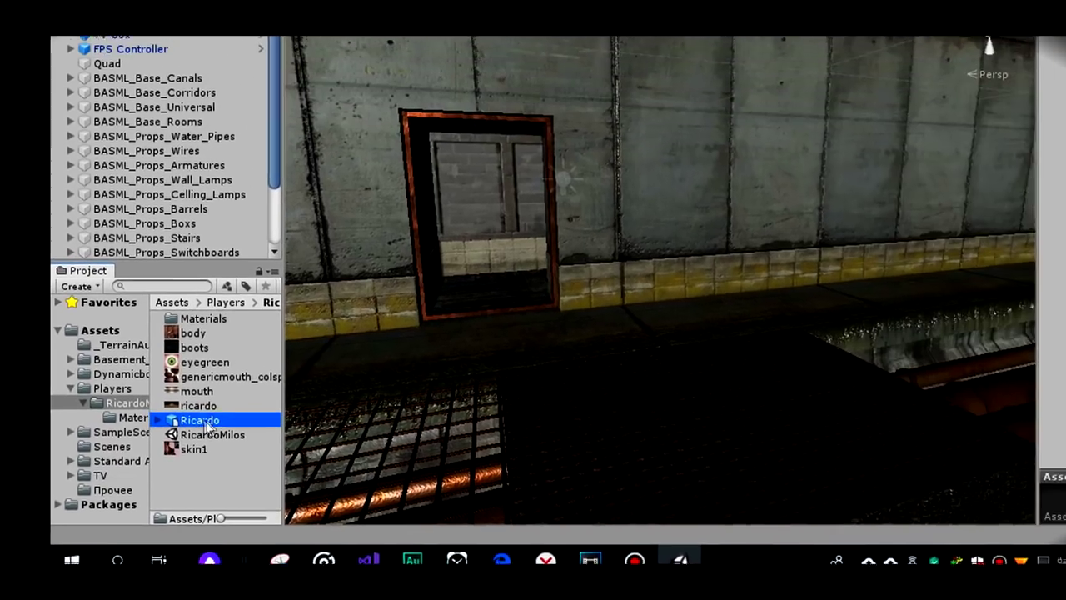
pyautogui.press('r')
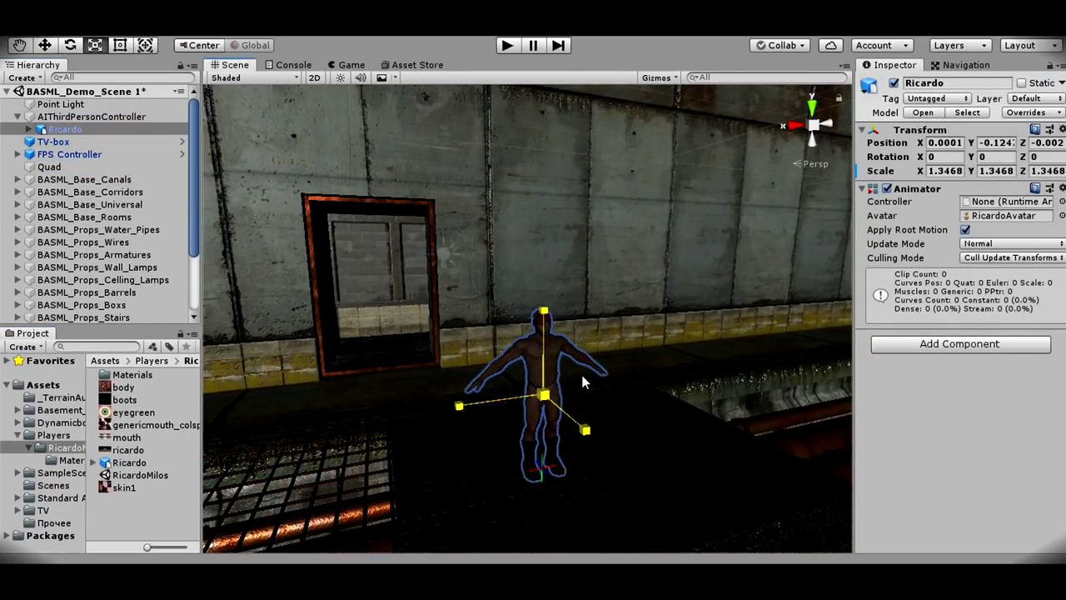
pyautogui.moveTo(621, 364); pyautogui.dragTo(607, 362)
pyautogui.press('w')
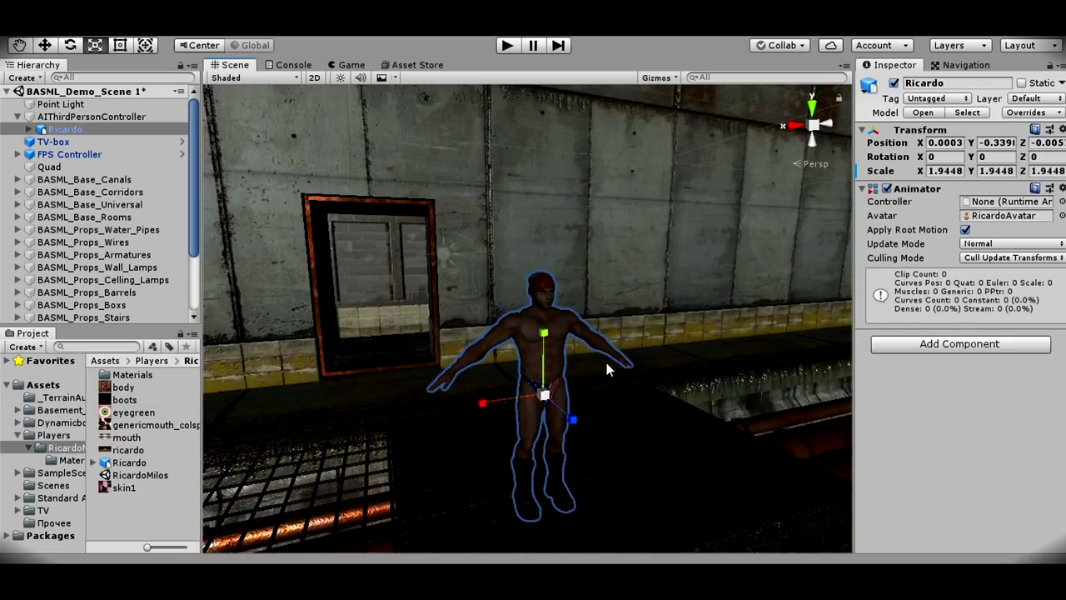
pyautogui.press('x')
pyautogui.moveTo(543, 338); pyautogui.dragTo(546, 280)
pyautogui.moveTo(599, 375); pyautogui.dragTo(637, 346, button='middle')
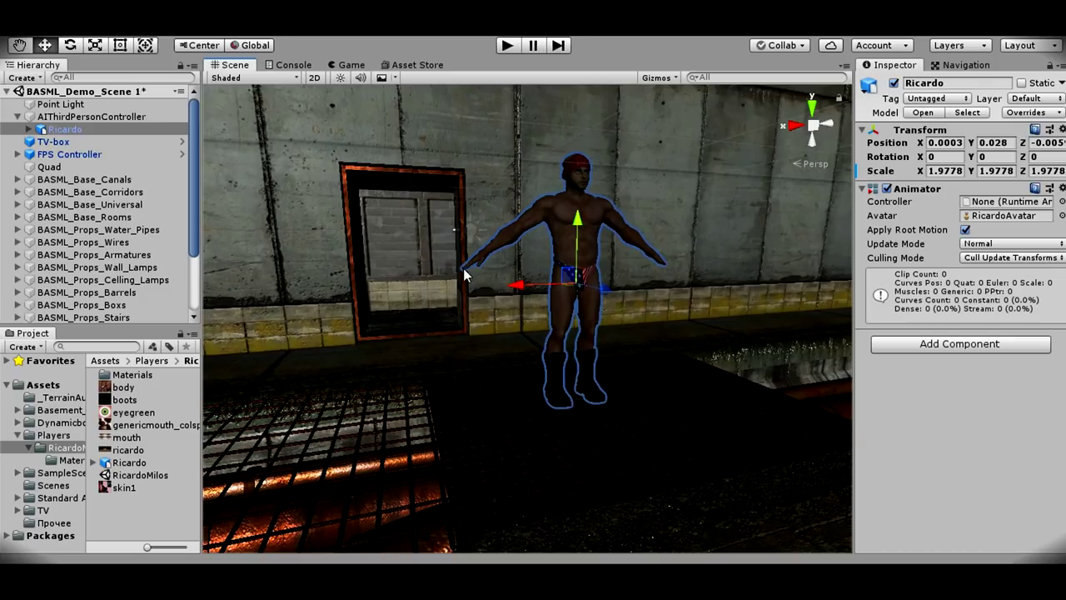
pyautogui.click(156, 119)
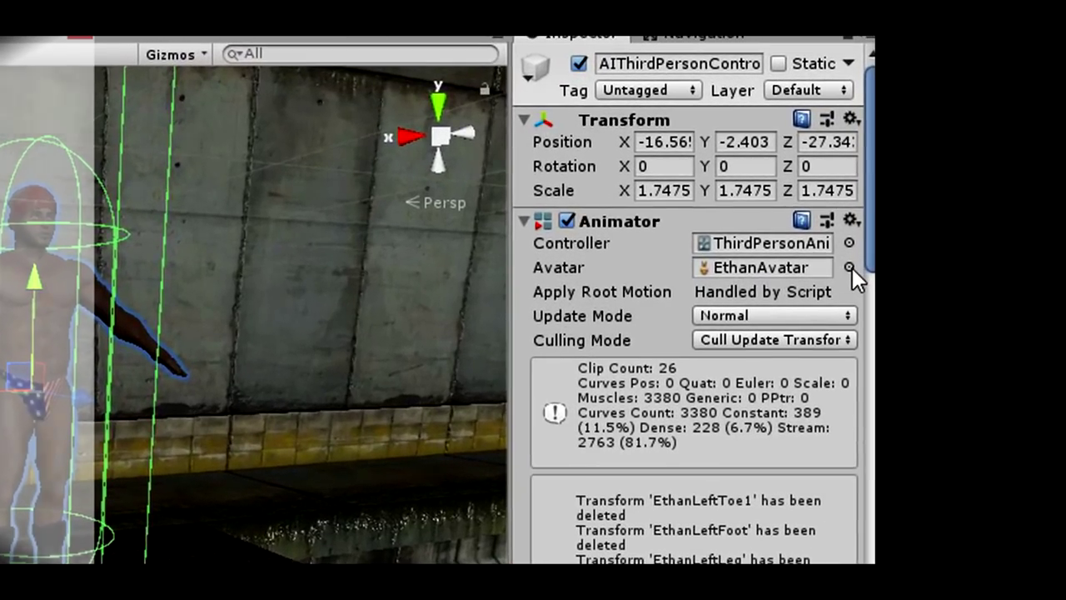
# Step: Assign RicardoAvatar to the controller's Animator and start play mode
pyautogui.click(967, 229)
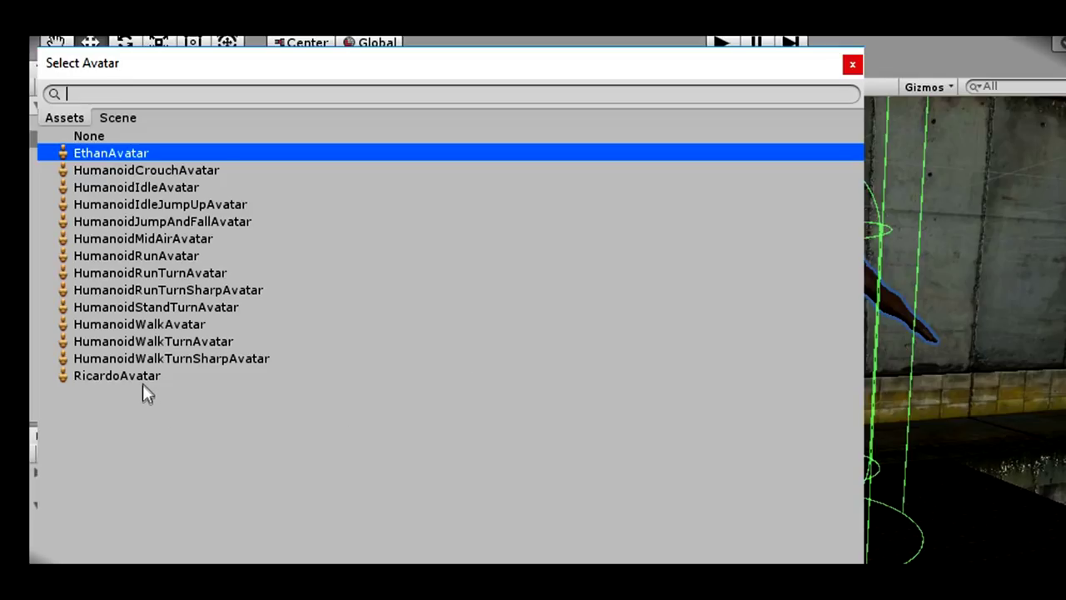
pyautogui.doubleClick(143, 379)
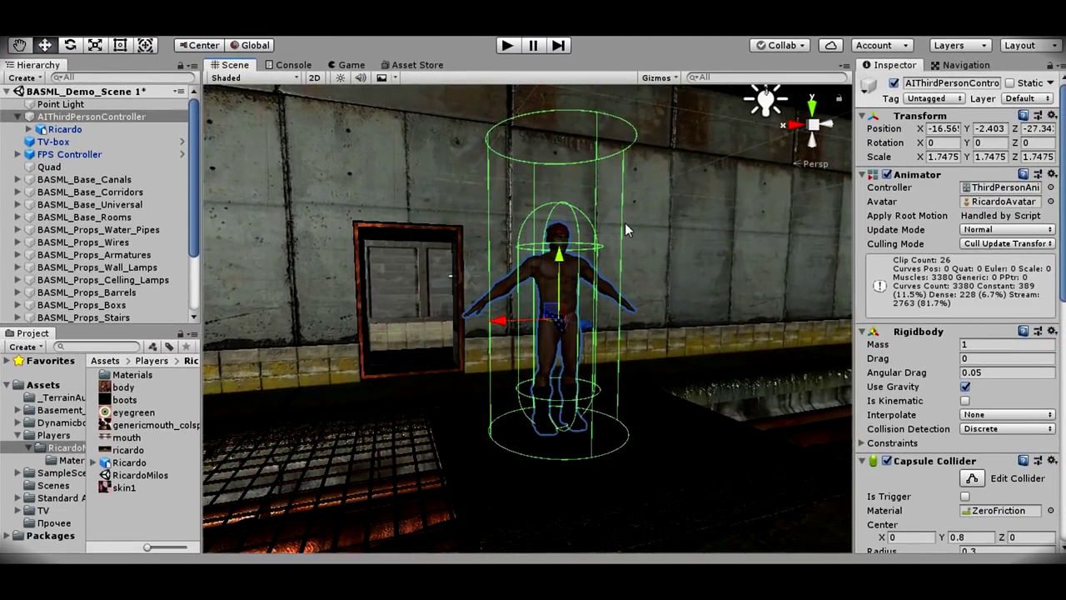
pyautogui.click(510, 48)
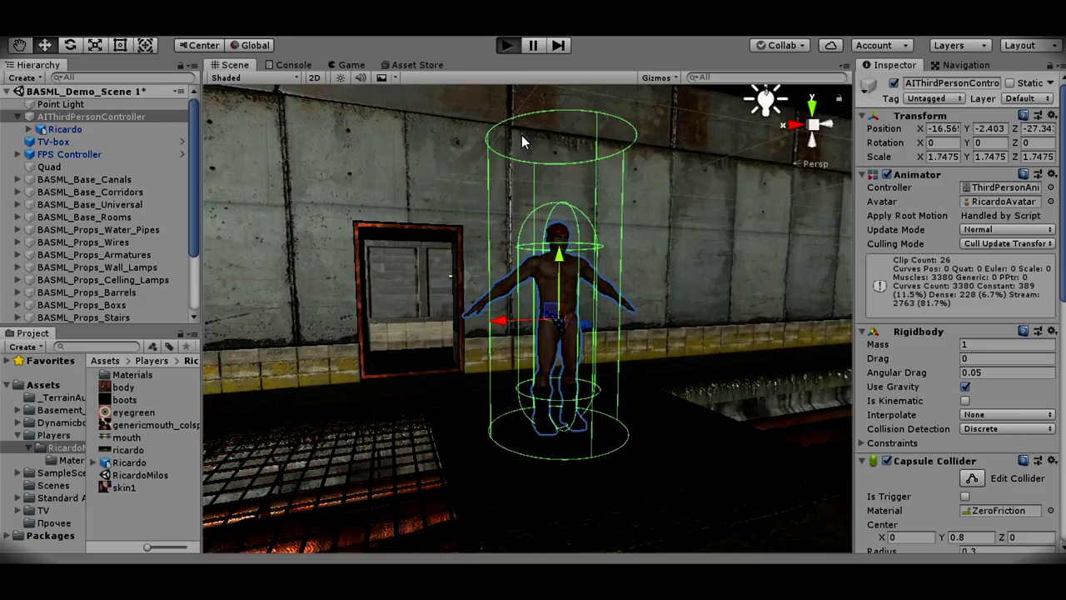
pyautogui.hotkey('ctrl', 'p')
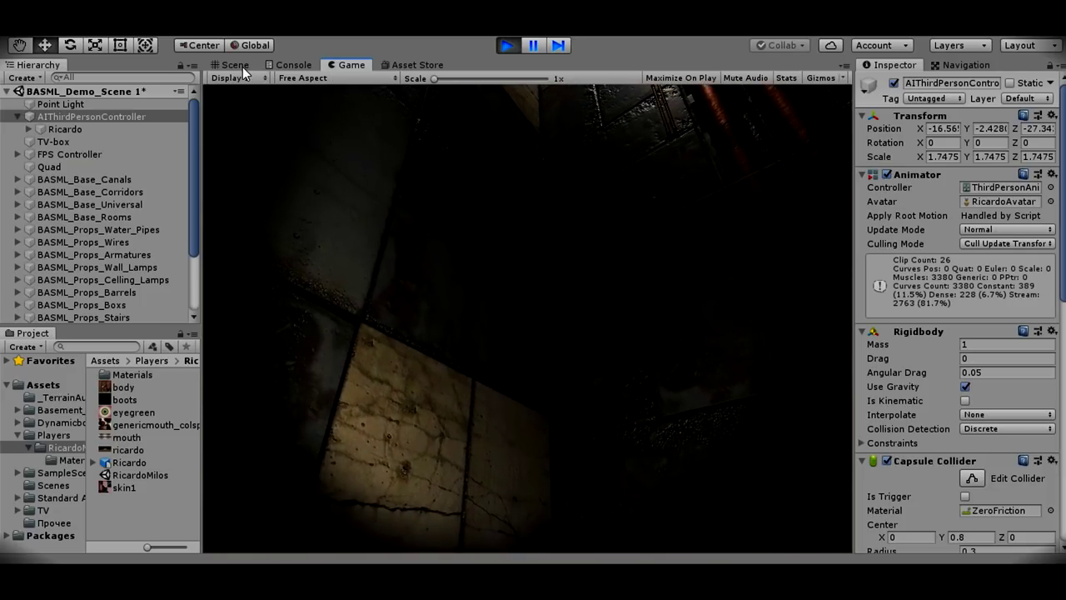
# Step: Fly the Scene view camera close to the running Ricardo character, then stop play mode
pyautogui.click(242, 66)
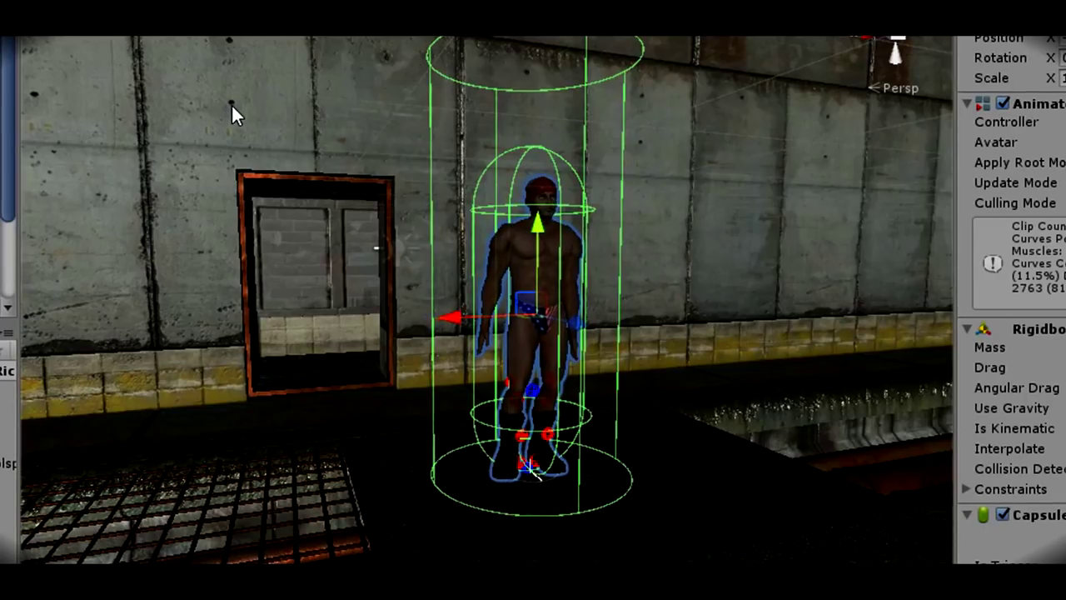
pyautogui.click(231, 103)
pyautogui.moveTo(781, 243)
pyautogui.mouseDown(button='right')
pyautogui.moveTo(673, 223)
pyautogui.moveTo(689, 228)
pyautogui.mouseUp(button='right')
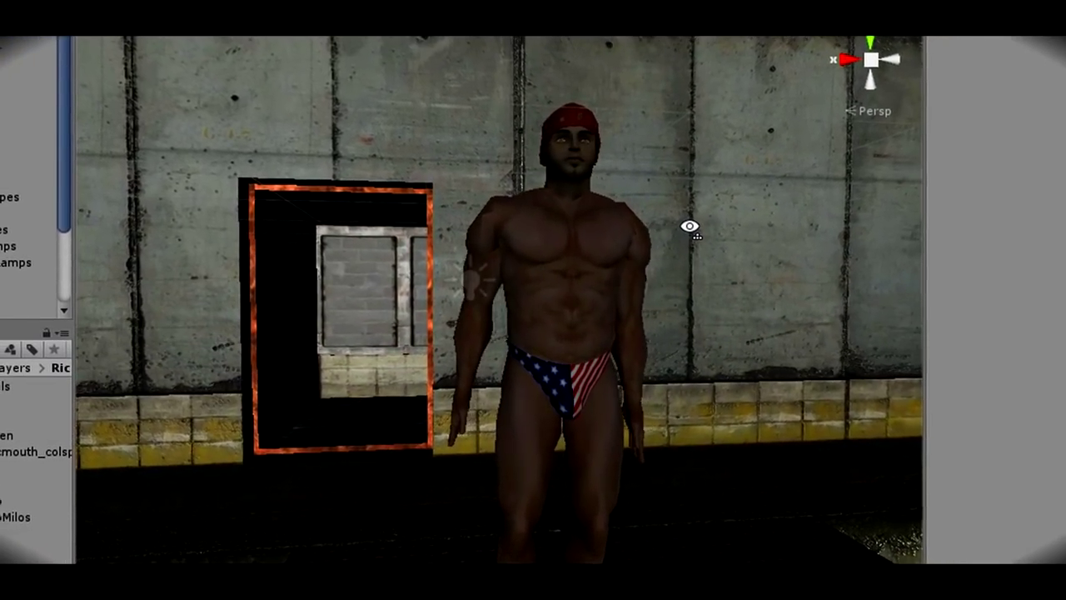
pyautogui.moveTo(688, 229)
pyautogui.mouseDown(button='right')
pyautogui.moveTo(743, 306)
pyautogui.moveTo(726, 250)
pyautogui.mouseUp(button='right')
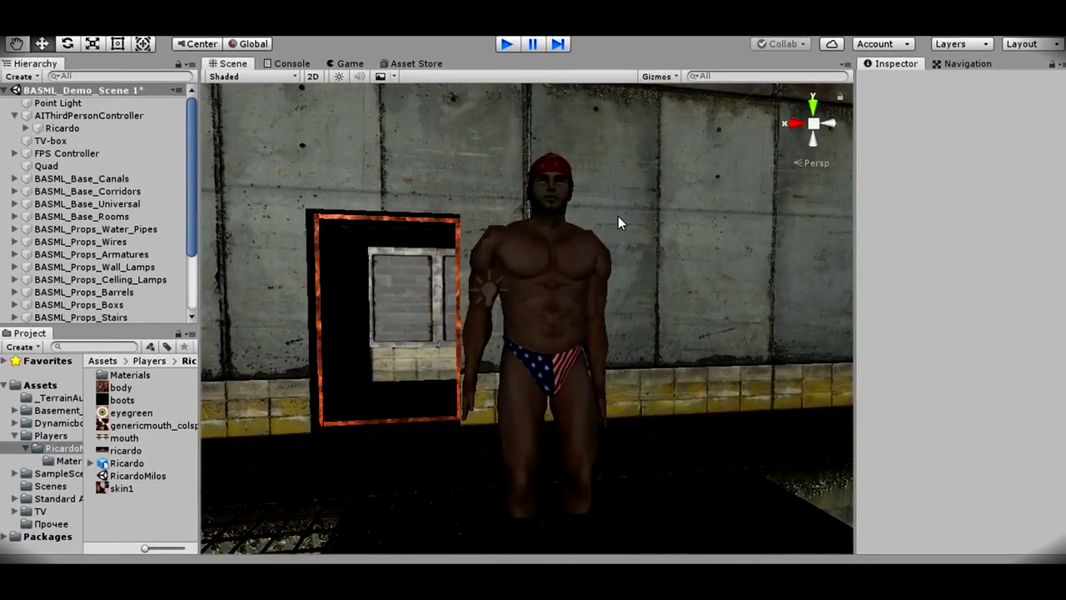
pyautogui.hotkey('ctrl', 'p')
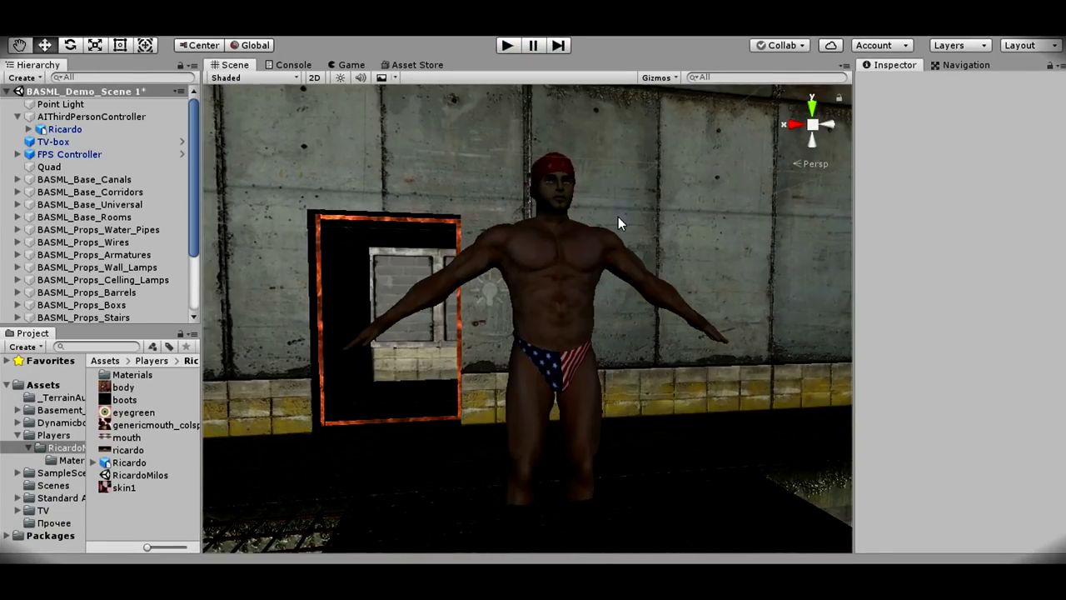
# Step: Set the игрок player object as the Target of Ricardo's AI Character Control
pyautogui.scroll(-2, 965, 267)
pyautogui.scroll(-2, 965, 267)
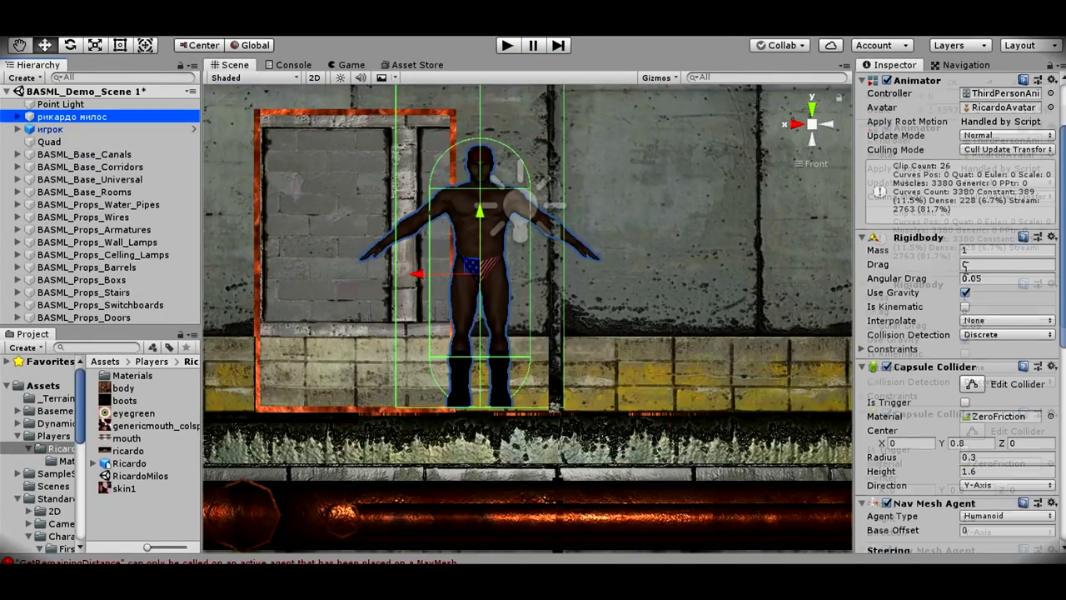
pyautogui.scroll(-3, 965, 265)
pyautogui.scroll(-2, 966, 267)
pyautogui.scroll(-1, 967, 270)
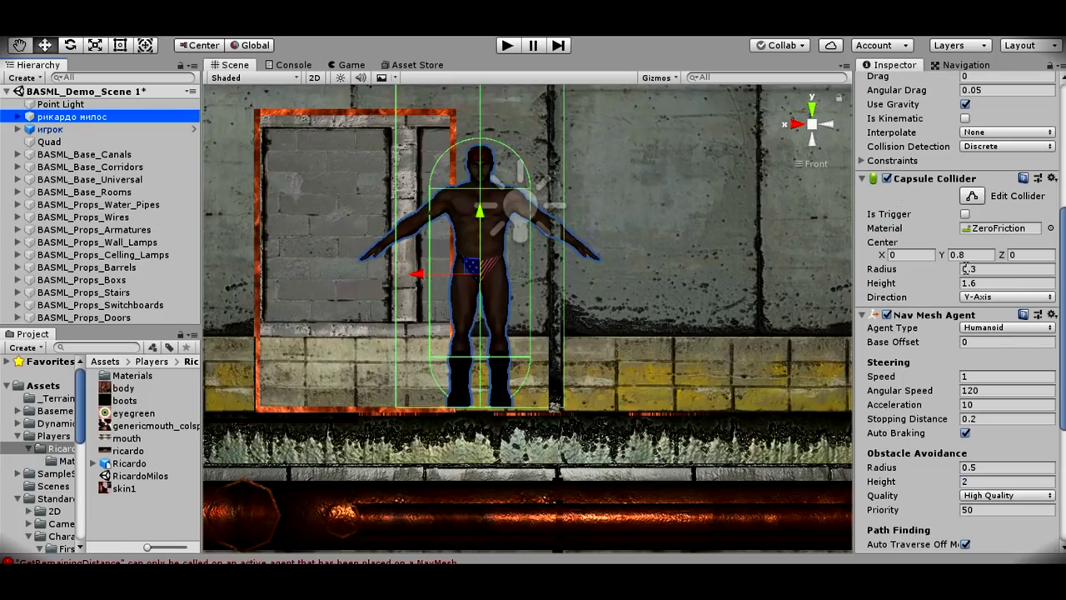
pyautogui.scroll(-2, 968, 275)
pyautogui.scroll(-3, 967, 274)
pyautogui.scroll(-3, 966, 275)
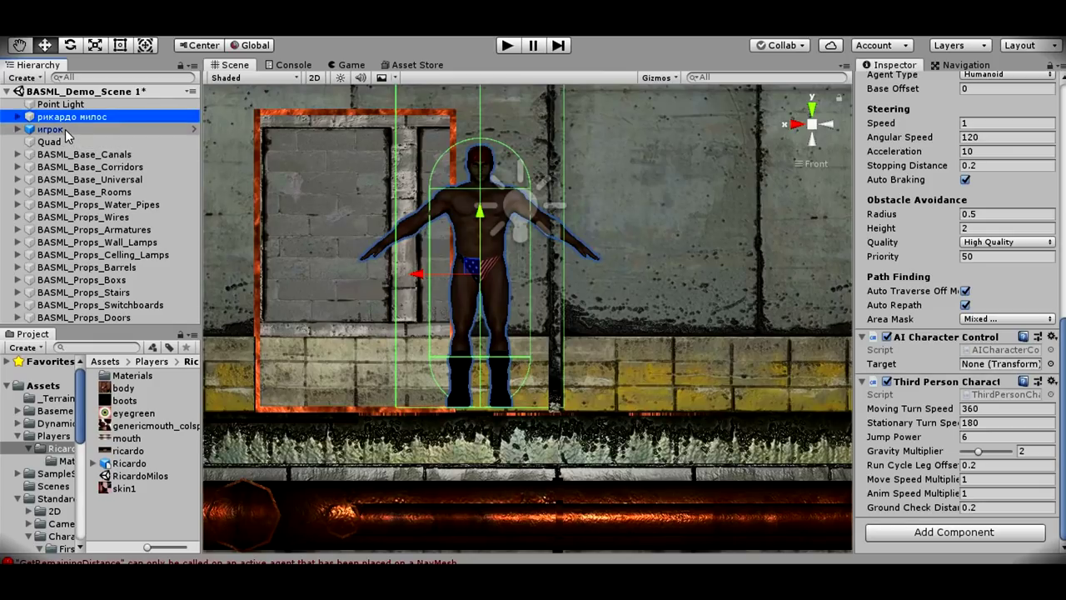
pyautogui.moveTo(66, 117)
pyautogui.mouseDown()
pyautogui.moveTo(712, 371)
pyautogui.moveTo(1006, 367)
pyautogui.mouseUp()
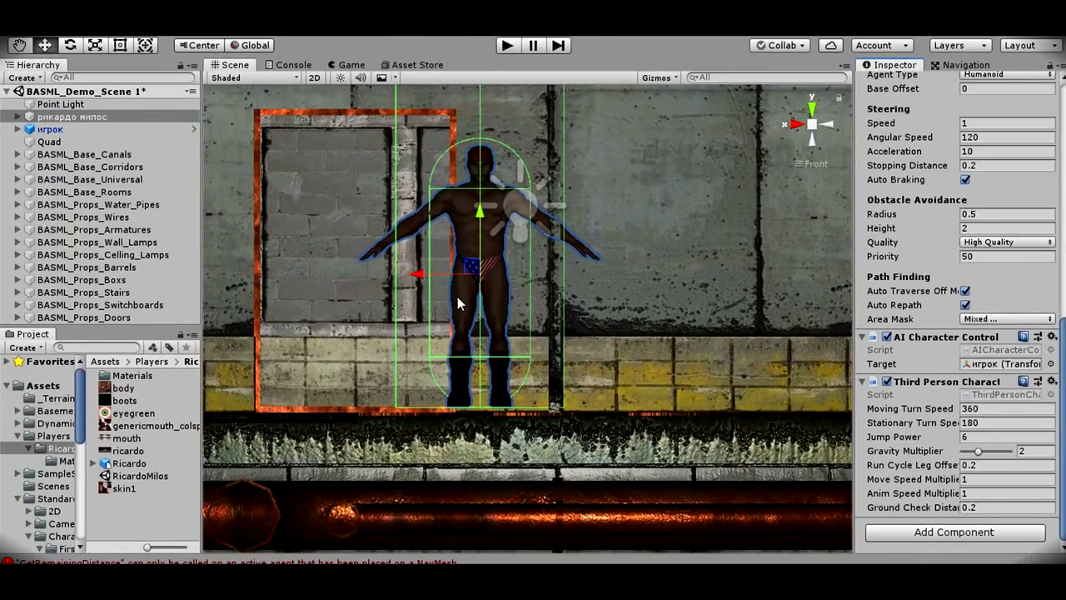
pyautogui.scroll(1, 457, 297)
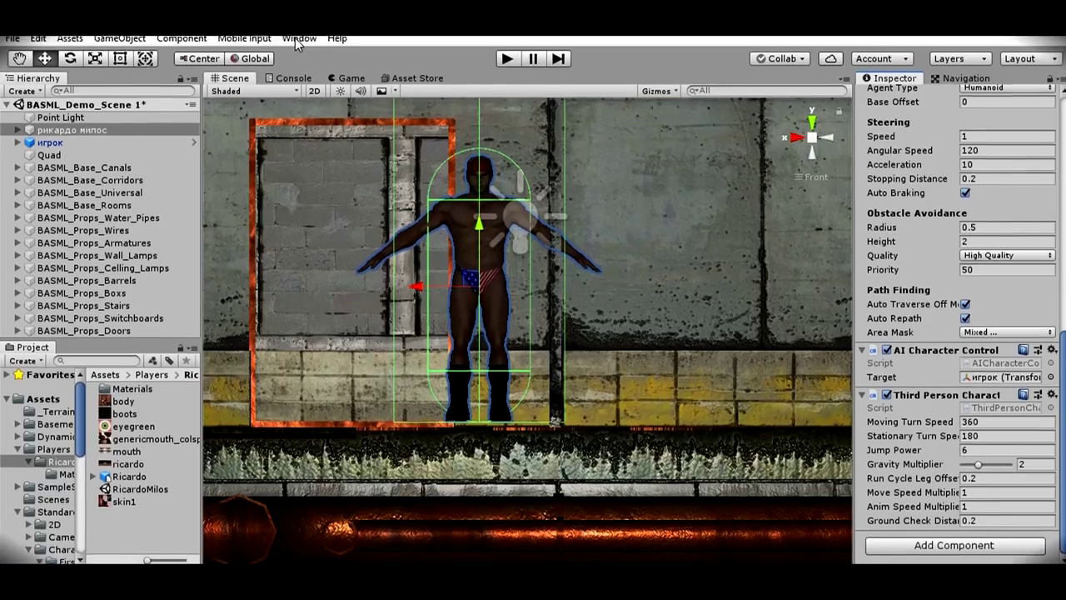
pyautogui.click(299, 64)
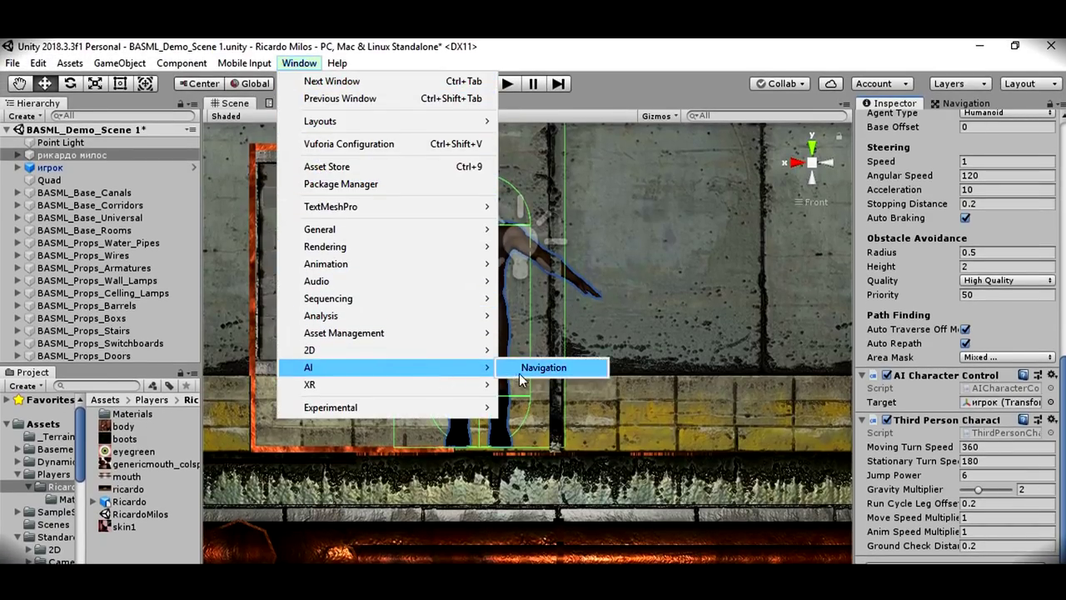
# Step: Bake the level's navmesh from the Navigation window with default agent settings (radius 0.5, height 2)
pyautogui.click(523, 366)
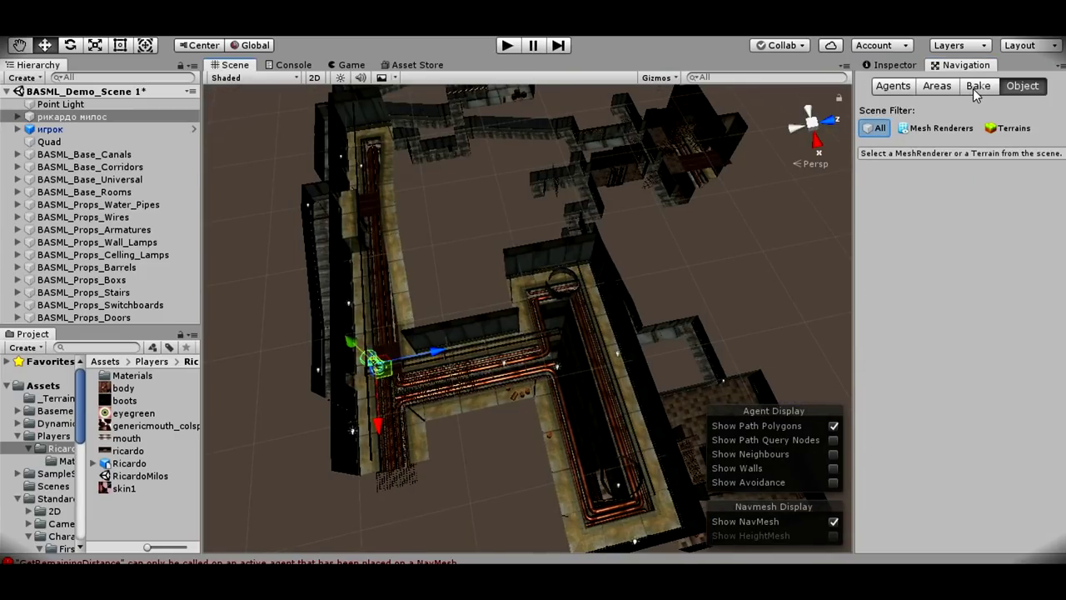
pyautogui.click(977, 86)
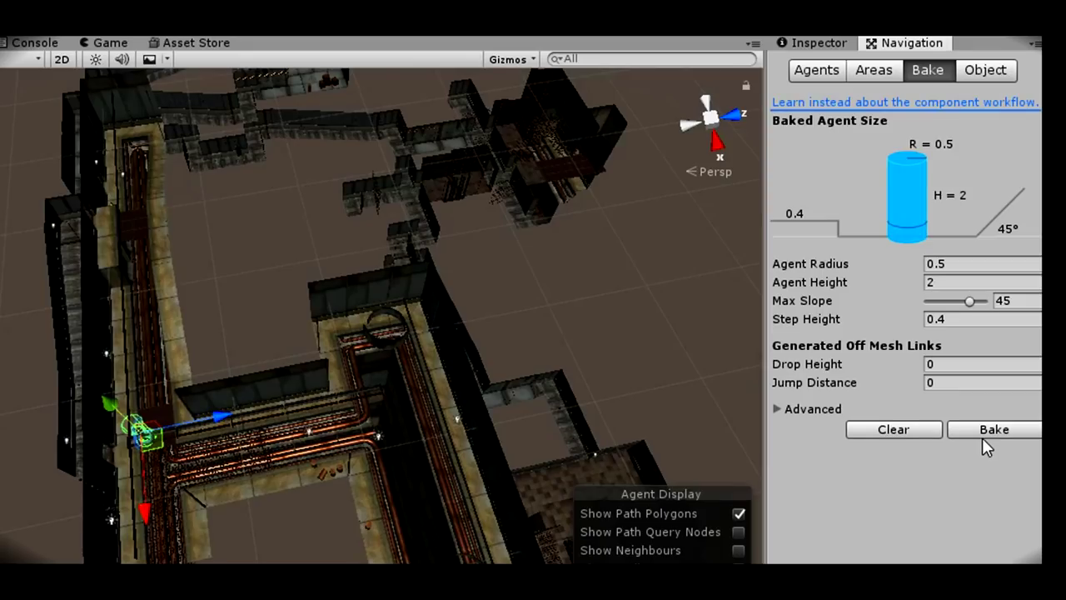
pyautogui.click(983, 439)
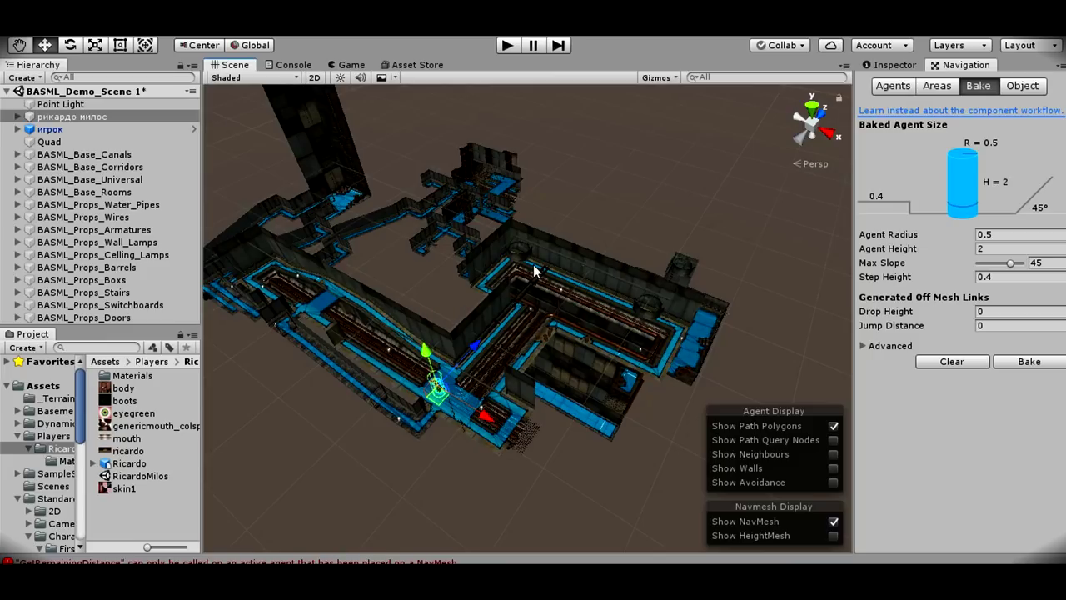
# Step: Lower the navmesh agent radius to 0.17, rebake so corridors are covered, and show the Game view
pyautogui.moveTo(533, 264)
pyautogui.keyDown('alt'); pyautogui.mouseDown()
pyautogui.moveTo(680, 267)
pyautogui.moveTo(483, 284)
pyautogui.mouseUp(); pyautogui.keyUp('alt')
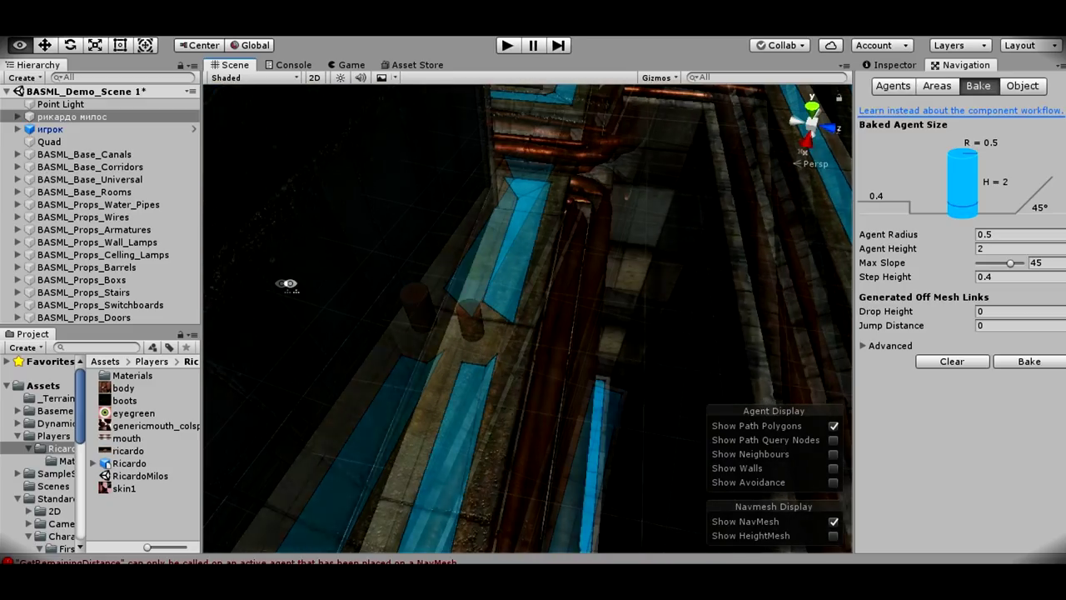
pyautogui.moveTo(483, 284)
pyautogui.keyDown('alt'); pyautogui.mouseDown()
pyautogui.moveTo(106, 179)
pyautogui.moveTo(140, 197)
pyautogui.mouseUp(); pyautogui.keyUp('alt')
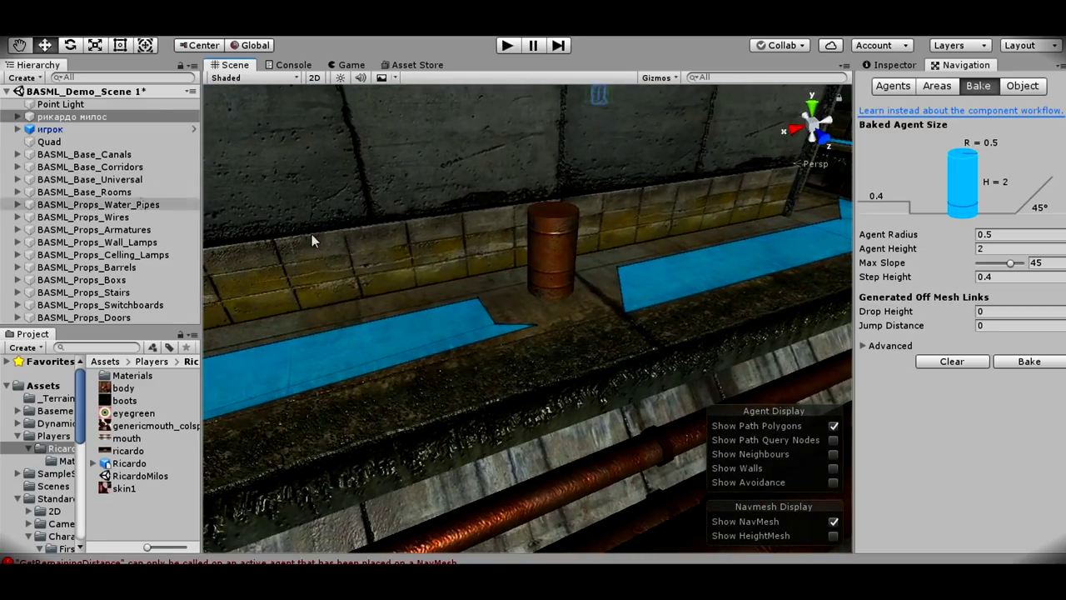
pyautogui.keyDown('alt'); pyautogui.moveTo(565, 265); pyautogui.dragTo(624, 271); pyautogui.keyUp('alt')
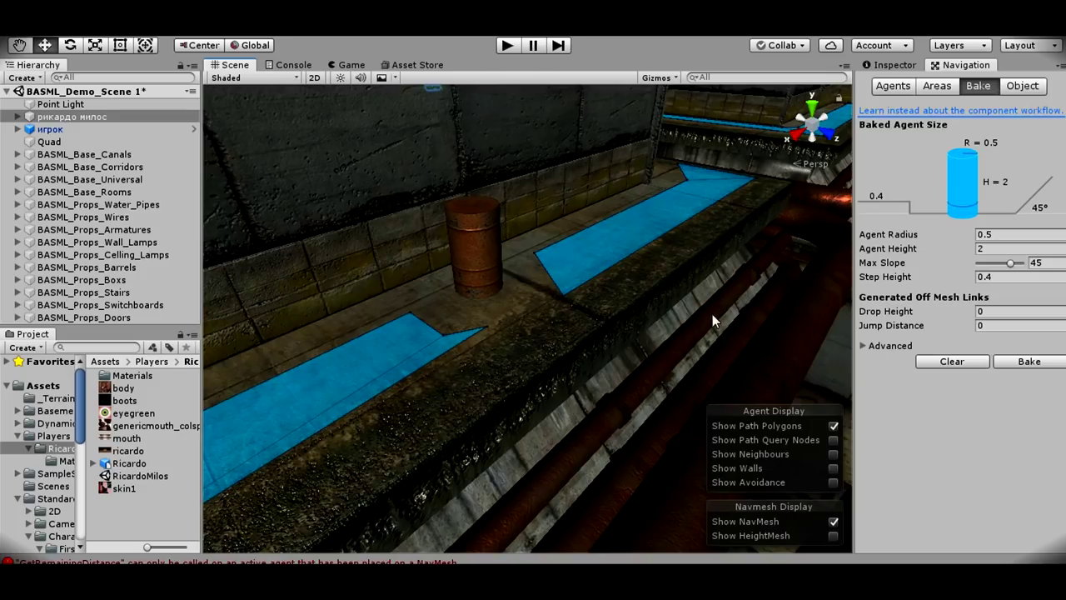
pyautogui.keyDown('alt'); pyautogui.moveTo(713, 314); pyautogui.dragTo(391, 378); pyautogui.keyUp('alt')
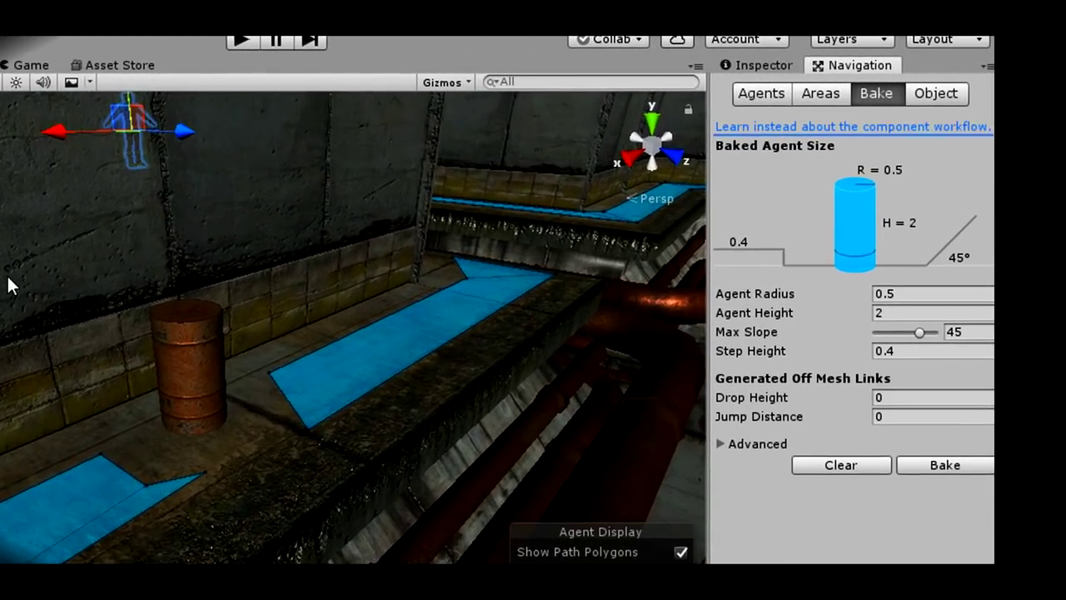
pyautogui.moveTo(547, 293); pyautogui.dragTo(500, 296)
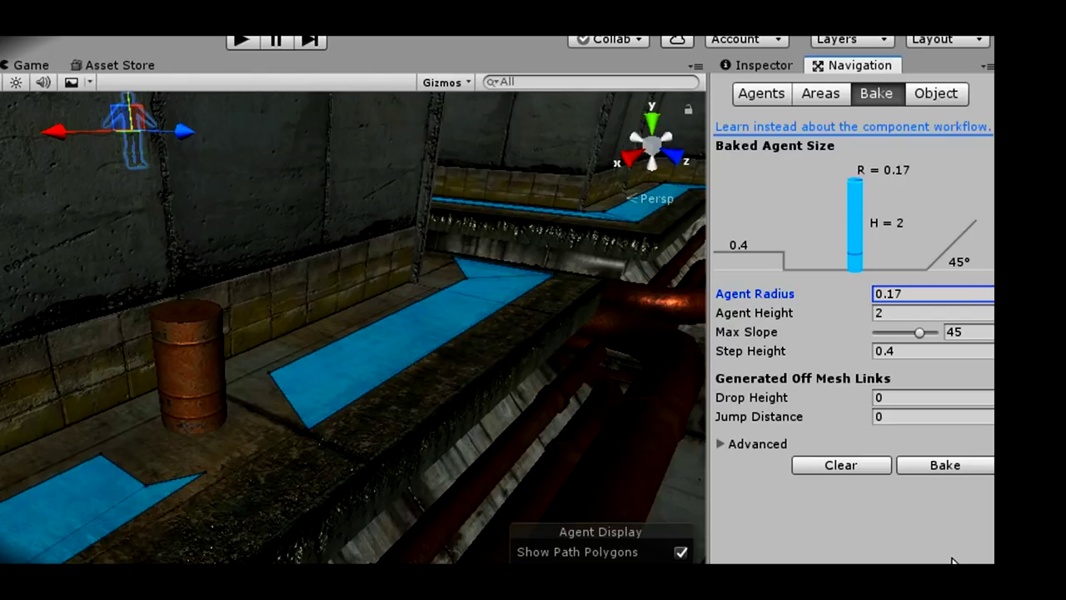
pyautogui.click(933, 470)
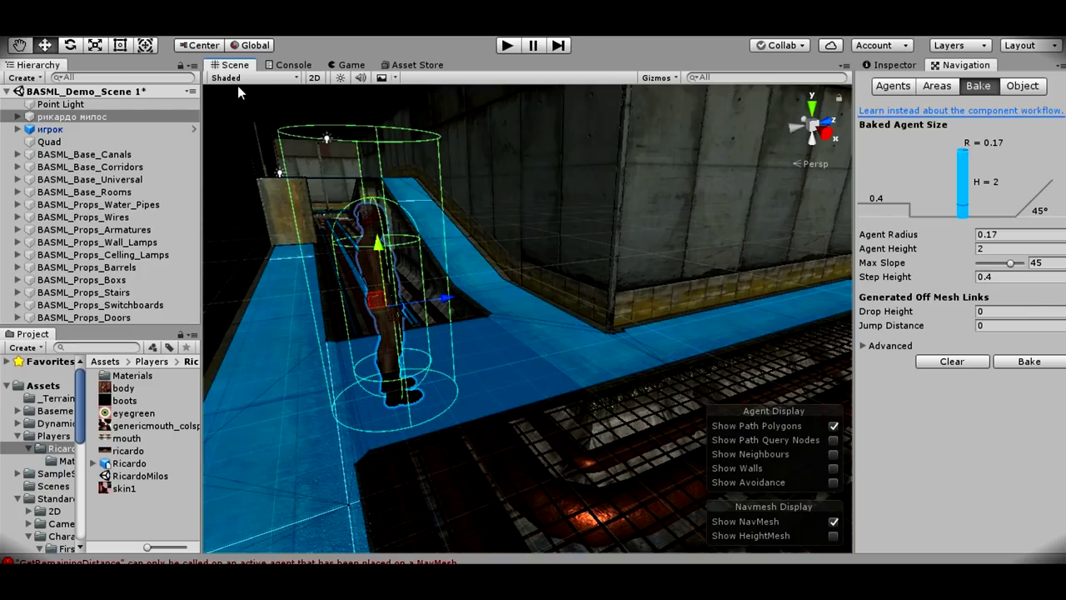
pyautogui.click(348, 65)
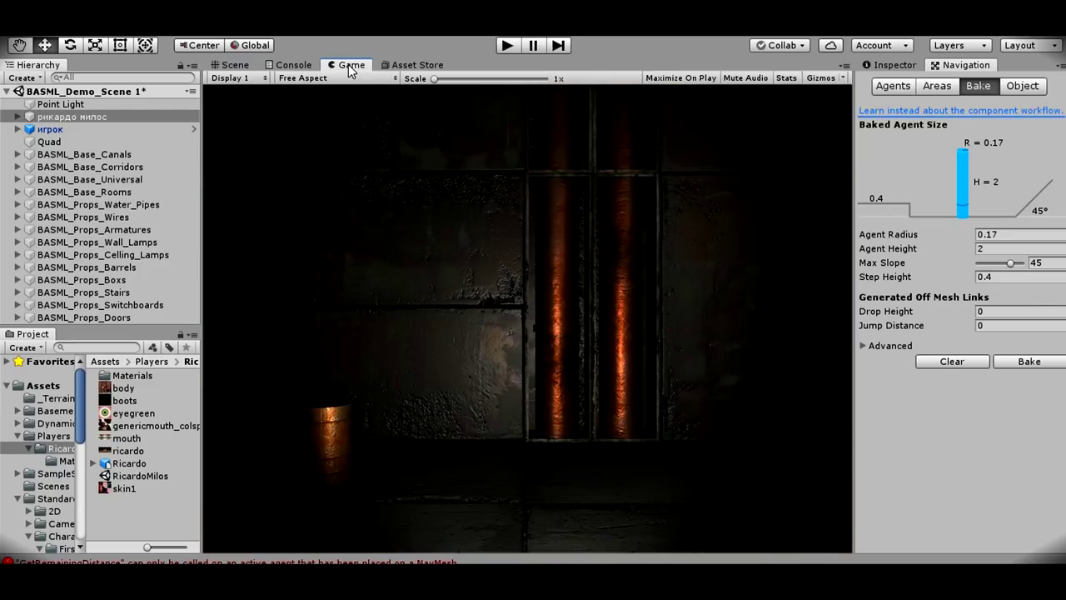
# Step: Enter play mode to test Ricardo chasing the player through the basement
pyautogui.click(506, 46)
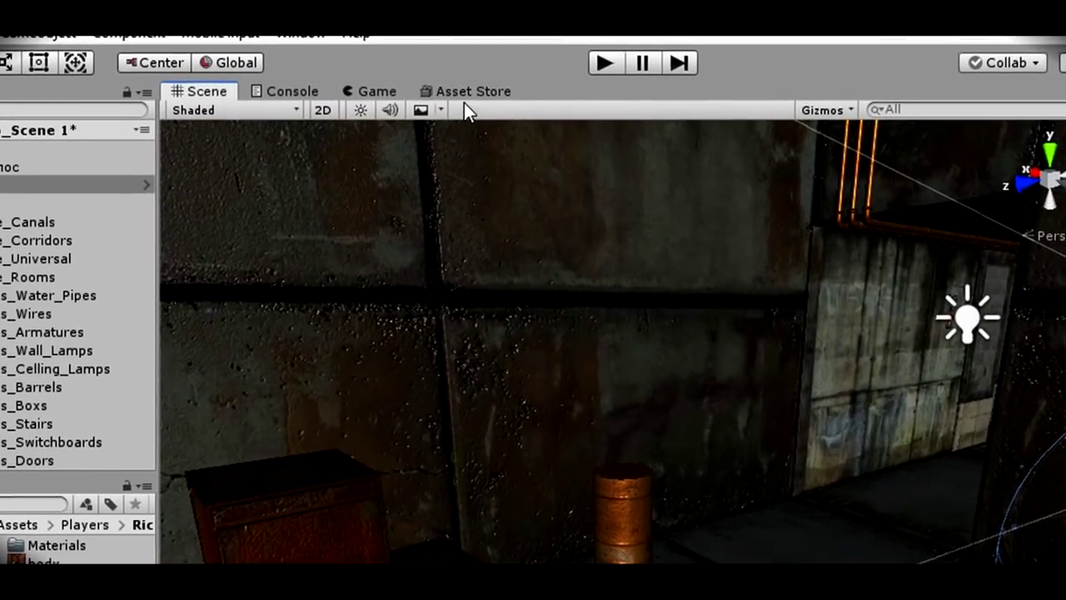
# Step: Search the Asset Store for 'tv free' and open the Old Television PBR FREE page
pyautogui.click(468, 94)
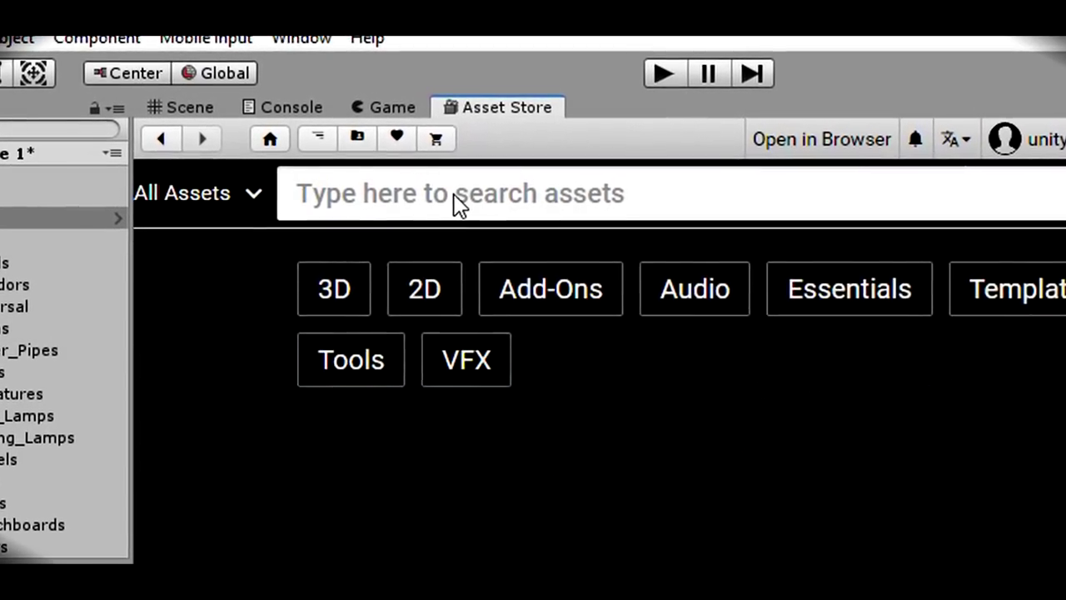
pyautogui.click(457, 202)
pyautogui.write('ем')
pyautogui.press('BackSpace')
pyautogui.press('BackSpace')
pyautogui.write('tv ')
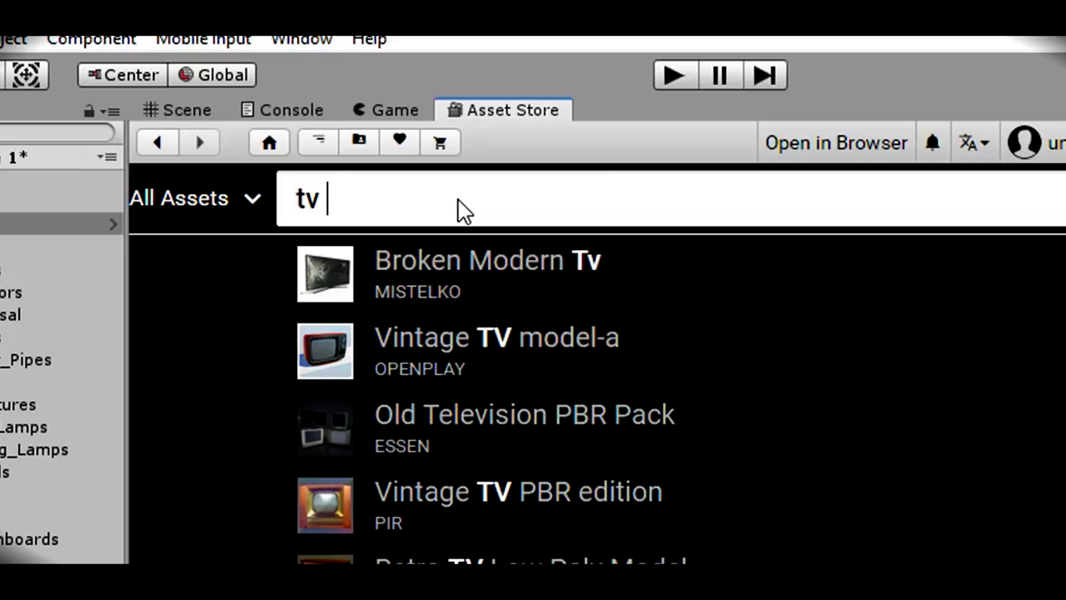
pyautogui.write('free')
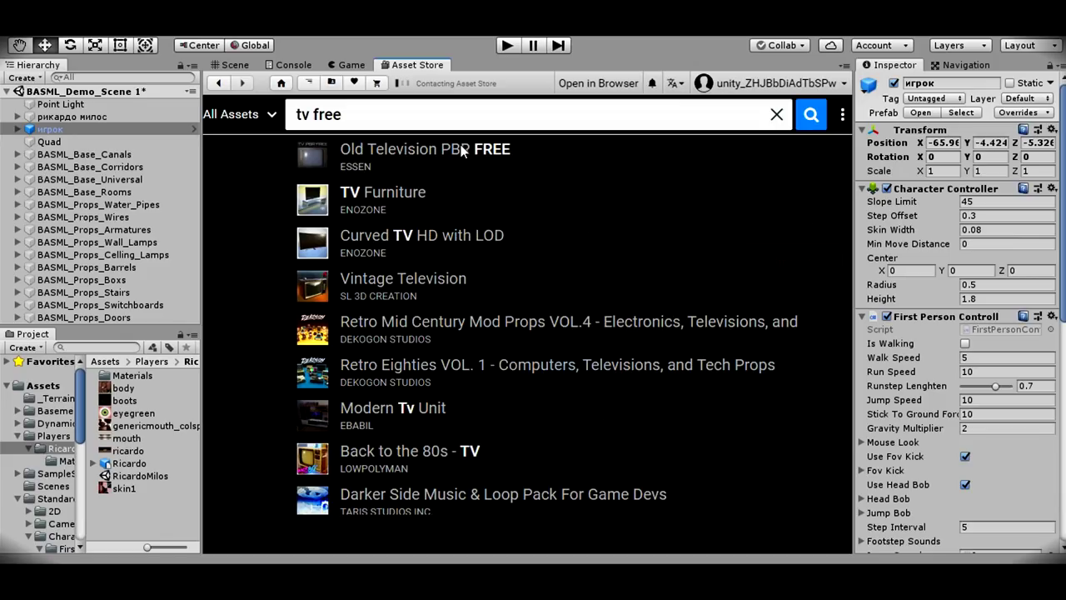
pyautogui.click(460, 150)
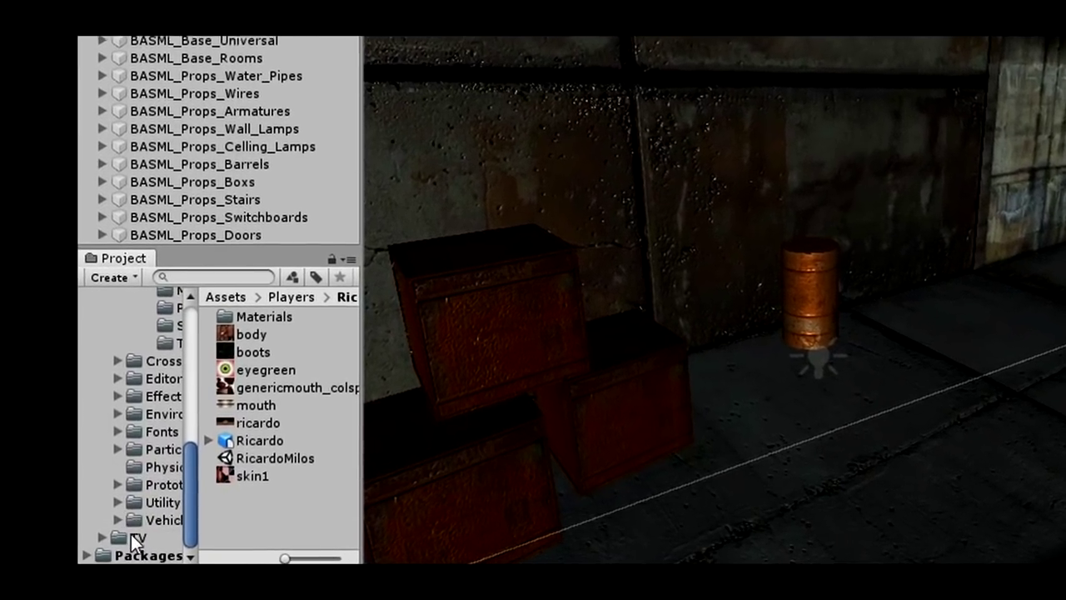
# Step: Place the TV-box prefab on top of the stacked crates and rotate it to face the room
pyautogui.click(116, 537)
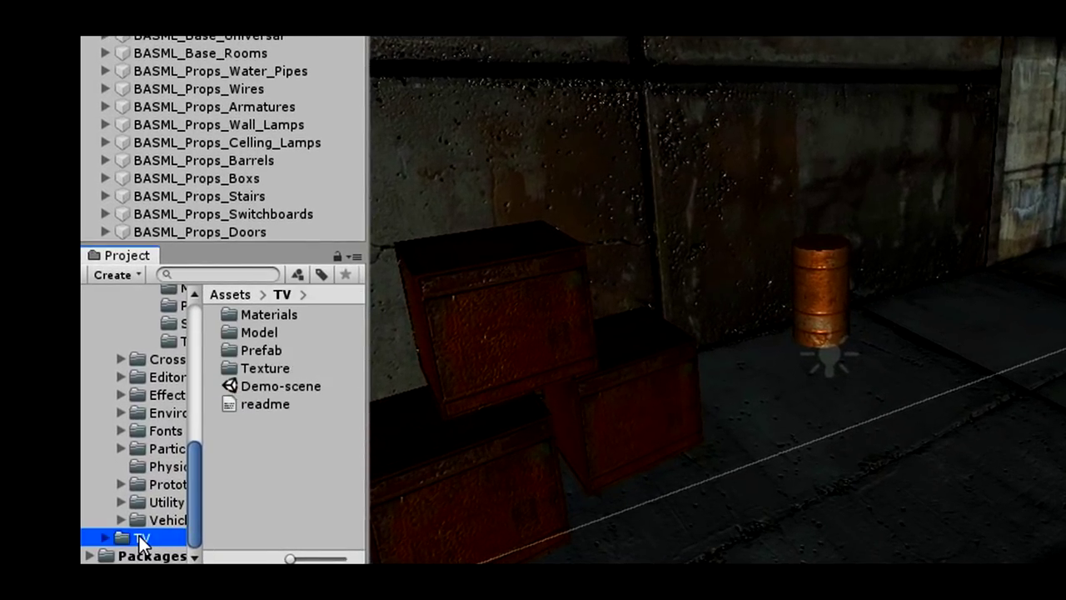
pyautogui.doubleClick(267, 353)
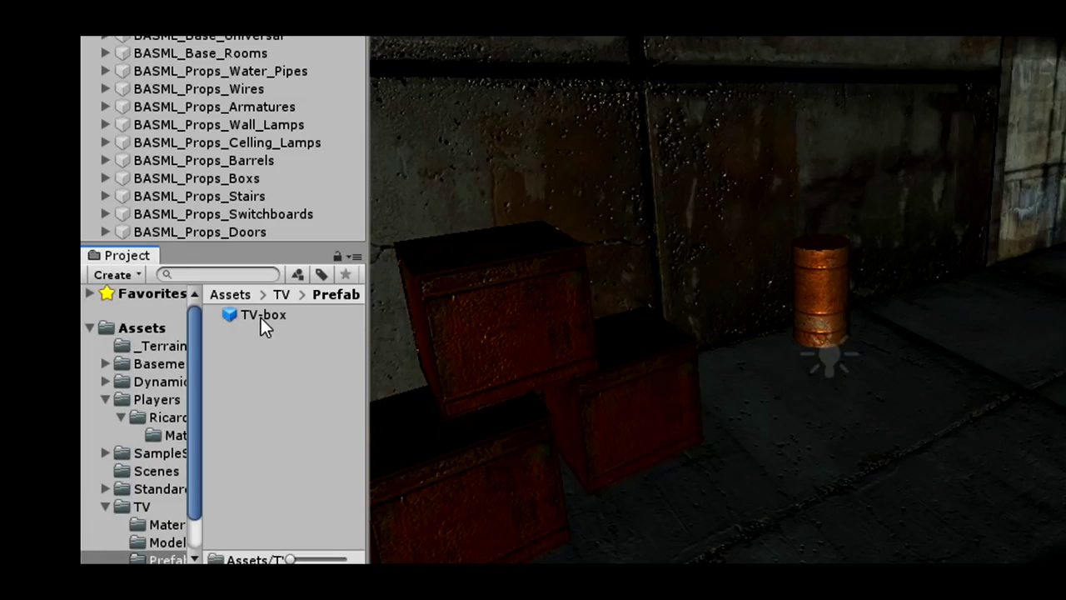
pyautogui.keyDown('alt'); pyautogui.moveTo(739, 214); pyautogui.dragTo(894, 179); pyautogui.keyUp('alt')
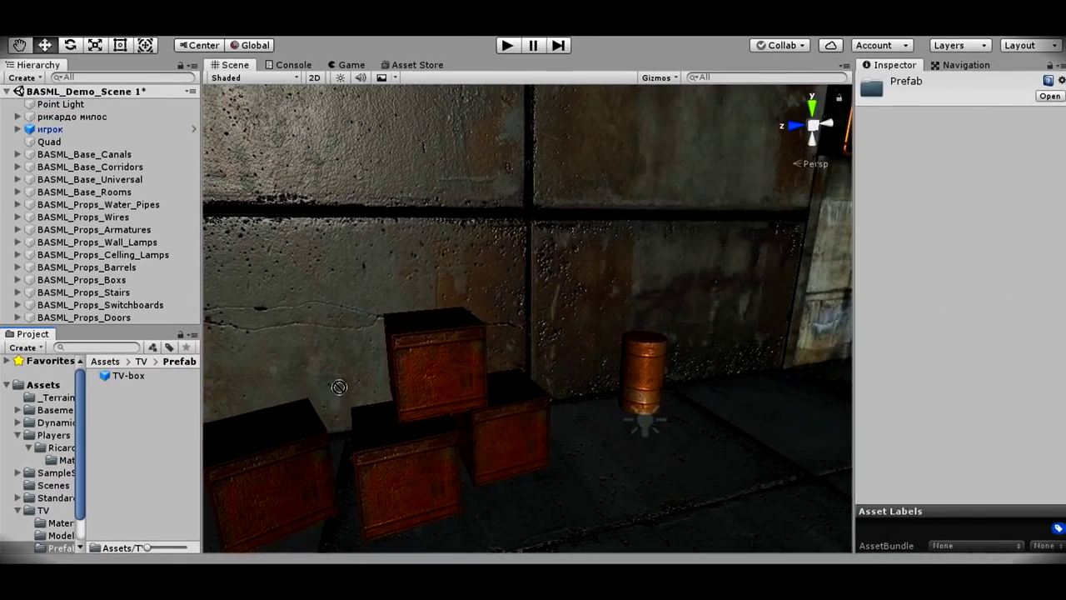
pyautogui.moveTo(425, 324); pyautogui.dragTo(430, 317)
pyautogui.press('f')
pyautogui.press('e')
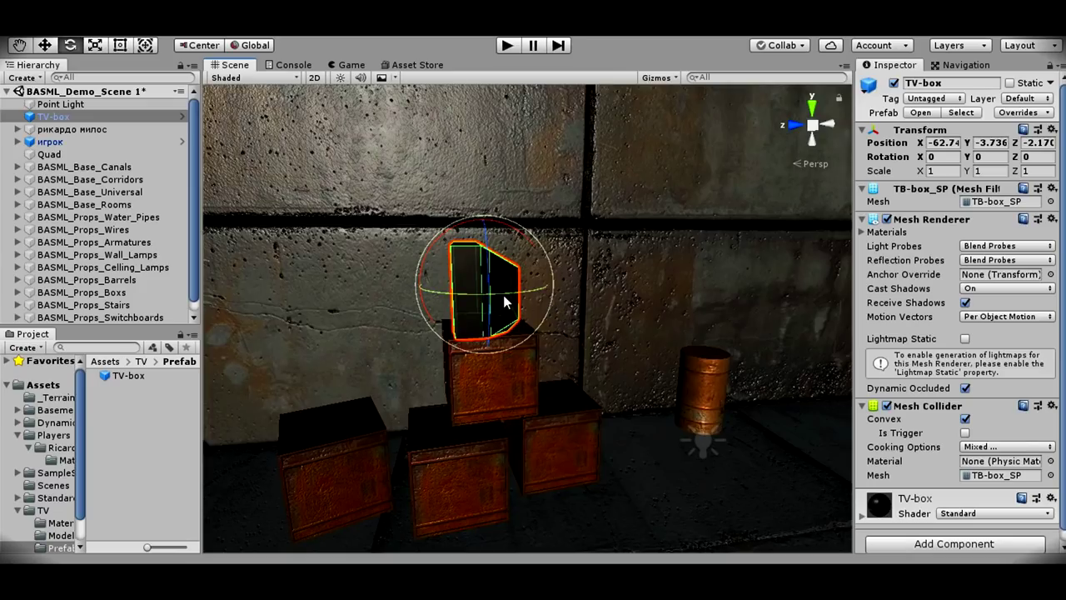
pyautogui.moveTo(563, 304); pyautogui.dragTo(691, 297)
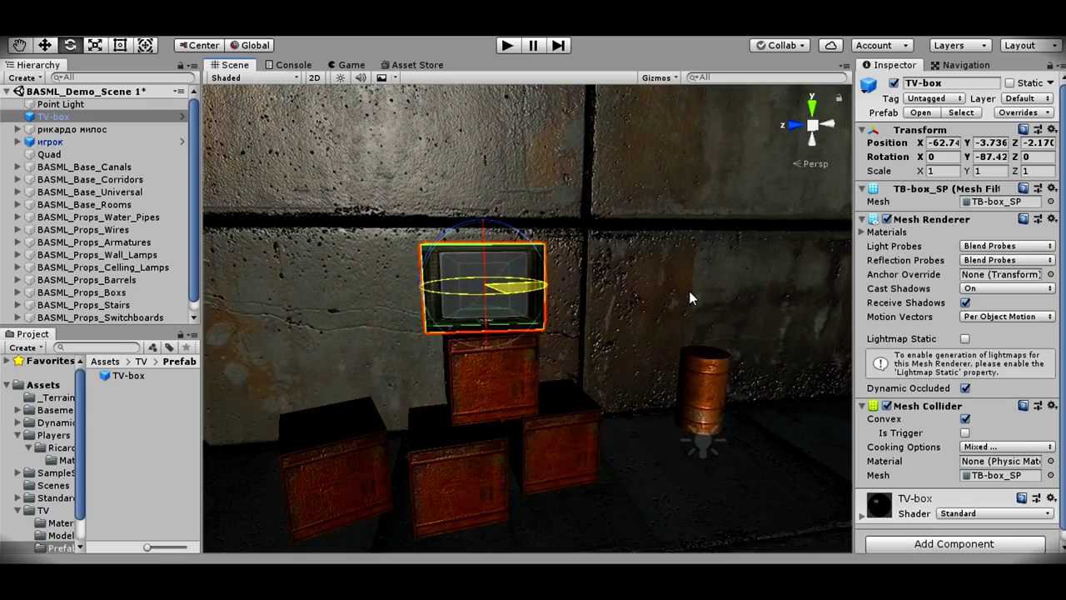
pyautogui.moveTo(691, 298); pyautogui.dragTo(426, 263, button='right')
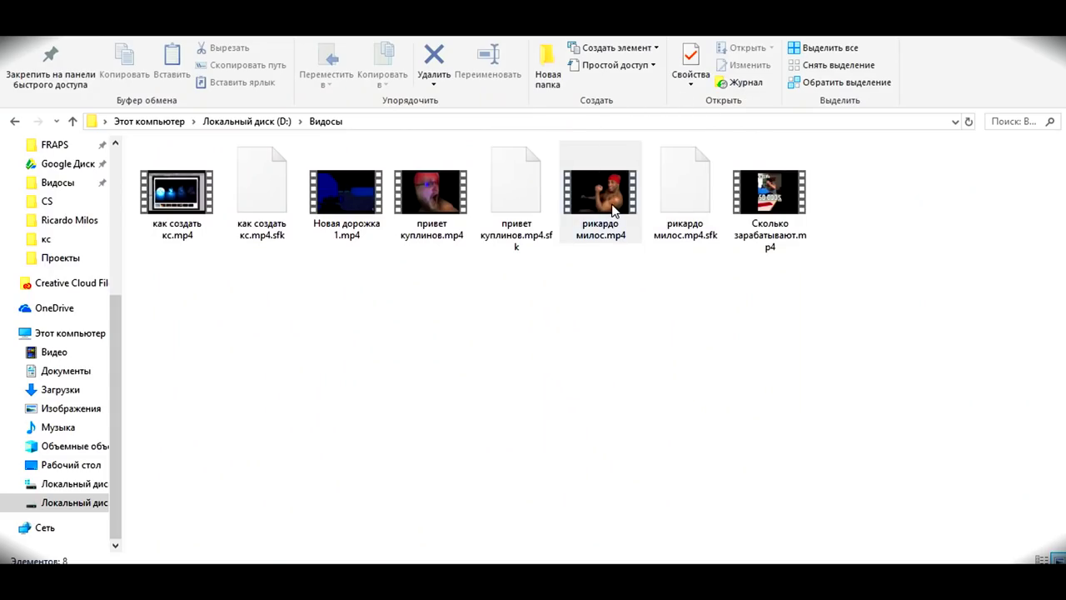
# Step: Import the mp4 video clip from Explorer into the Assets folder
pyautogui.click(614, 196)
pyautogui.moveTo(614, 197); pyautogui.dragTo(117, 434)
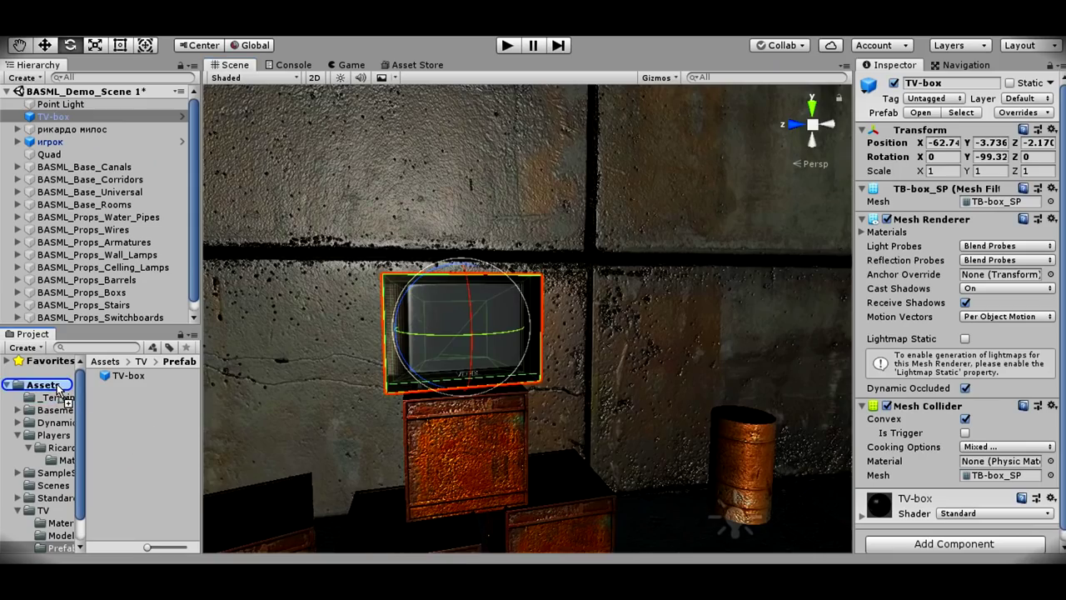
pyautogui.moveTo(117, 433); pyautogui.dragTo(37, 384)
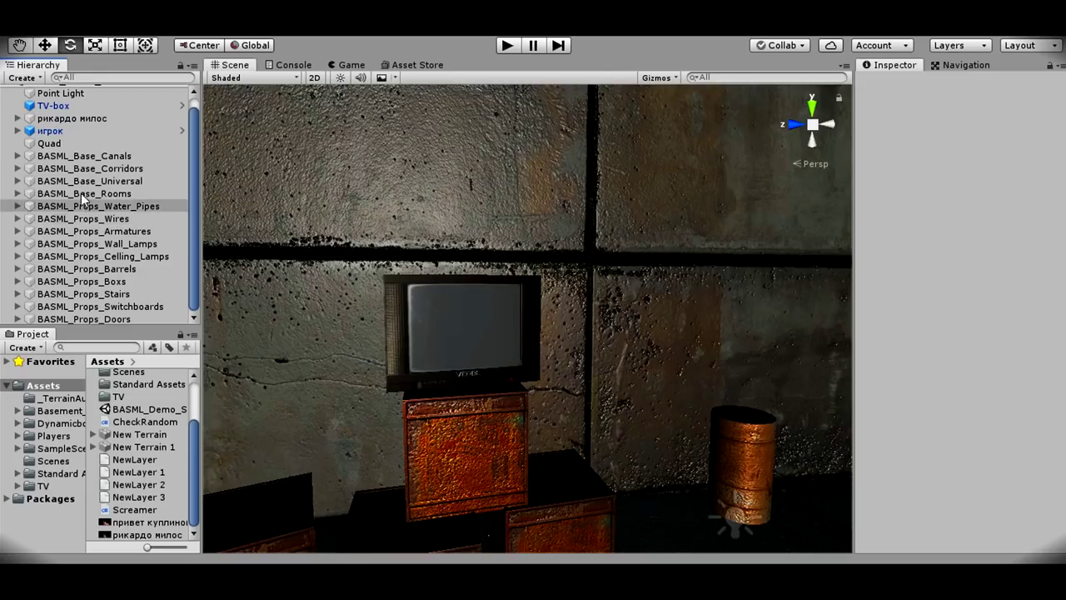
pyautogui.click(25, 79)
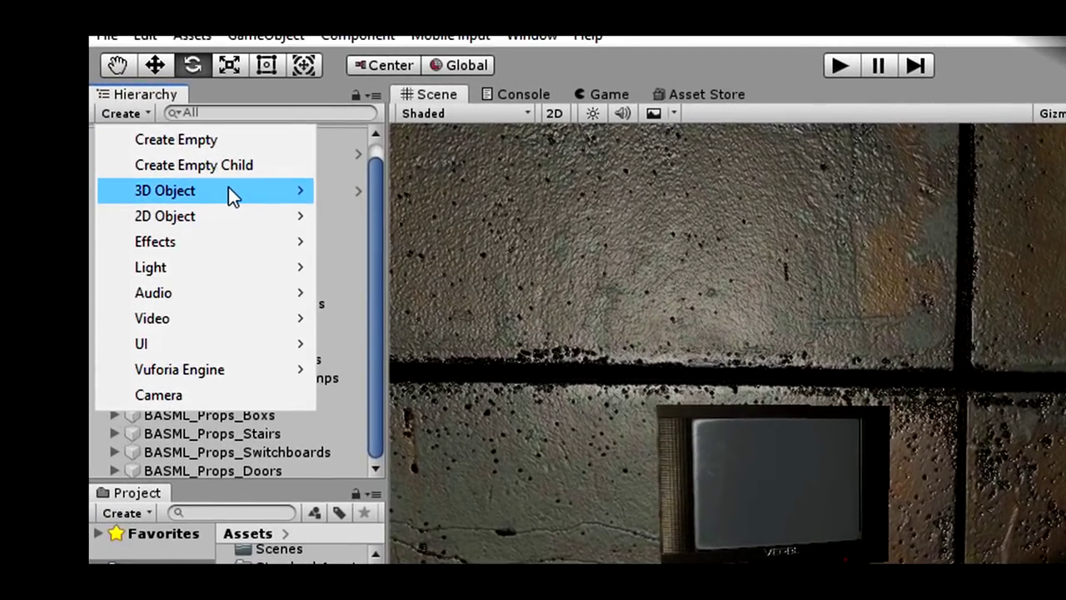
# Step: Create a Quad over the TV screen and give it the Ricardo Milos clip as a Video Player
pyautogui.moveTo(175, 164)
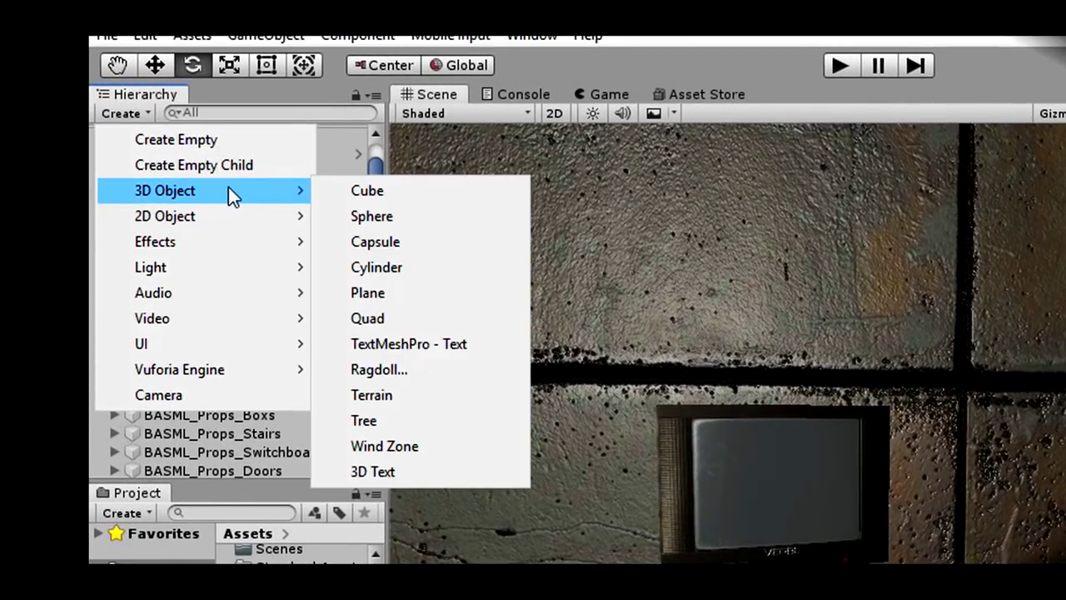
pyautogui.click(448, 324)
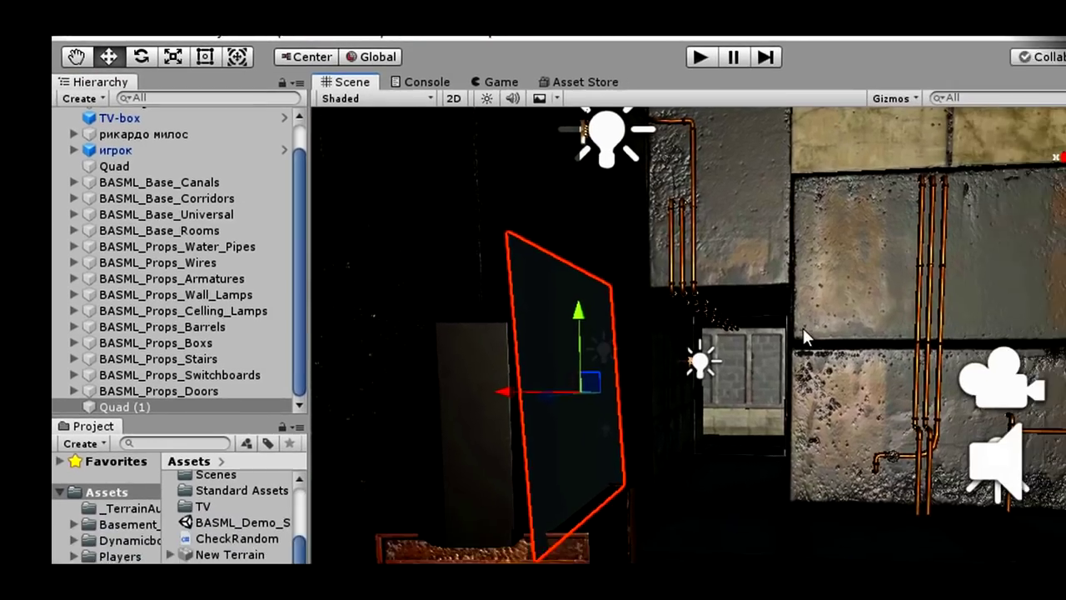
pyautogui.moveTo(803, 333)
pyautogui.keyDown('alt'); pyautogui.mouseDown()
pyautogui.moveTo(603, 253)
pyautogui.moveTo(527, 266)
pyautogui.mouseUp(); pyautogui.keyUp('alt')
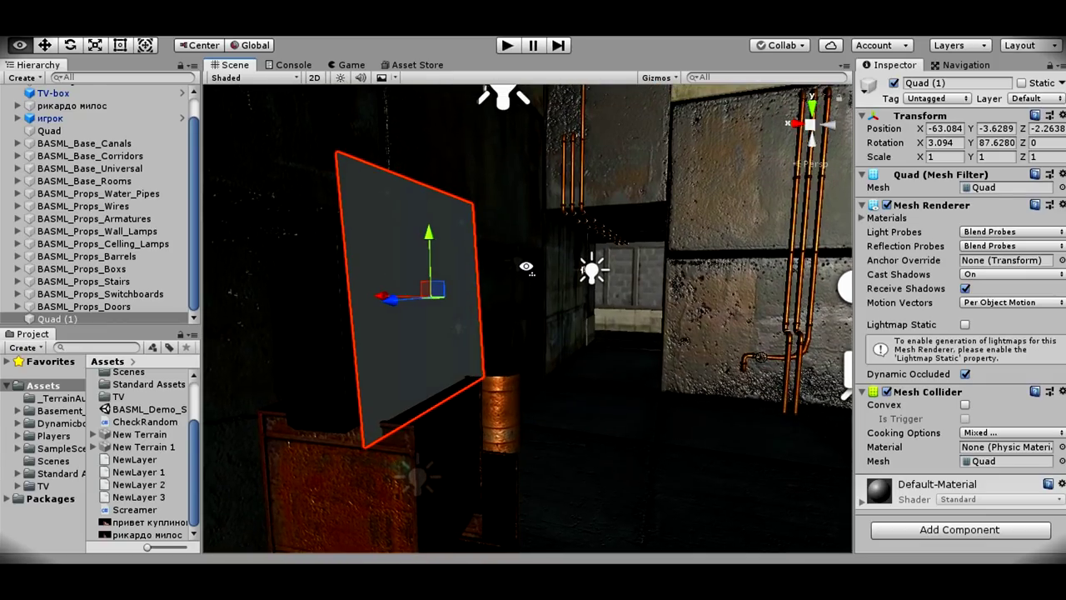
pyautogui.keyDown('alt'); pyautogui.moveTo(526, 266); pyautogui.dragTo(468, 242); pyautogui.keyUp('alt')
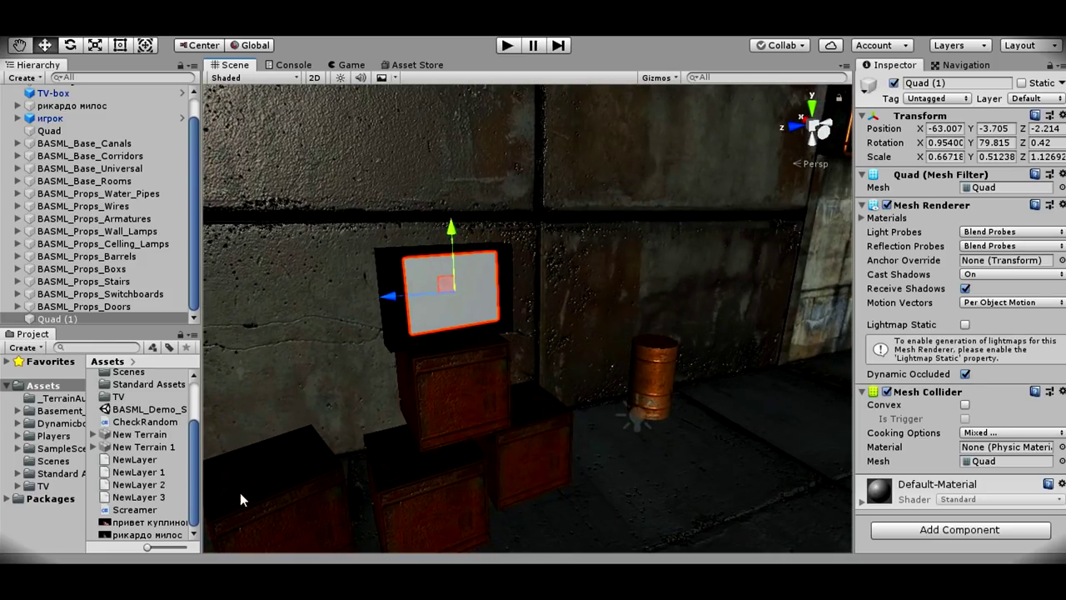
pyautogui.moveTo(148, 538); pyautogui.dragTo(416, 302)
pyautogui.moveTo(417, 301); pyautogui.dragTo(478, 305)
pyautogui.scroll(-5, 888, 258)
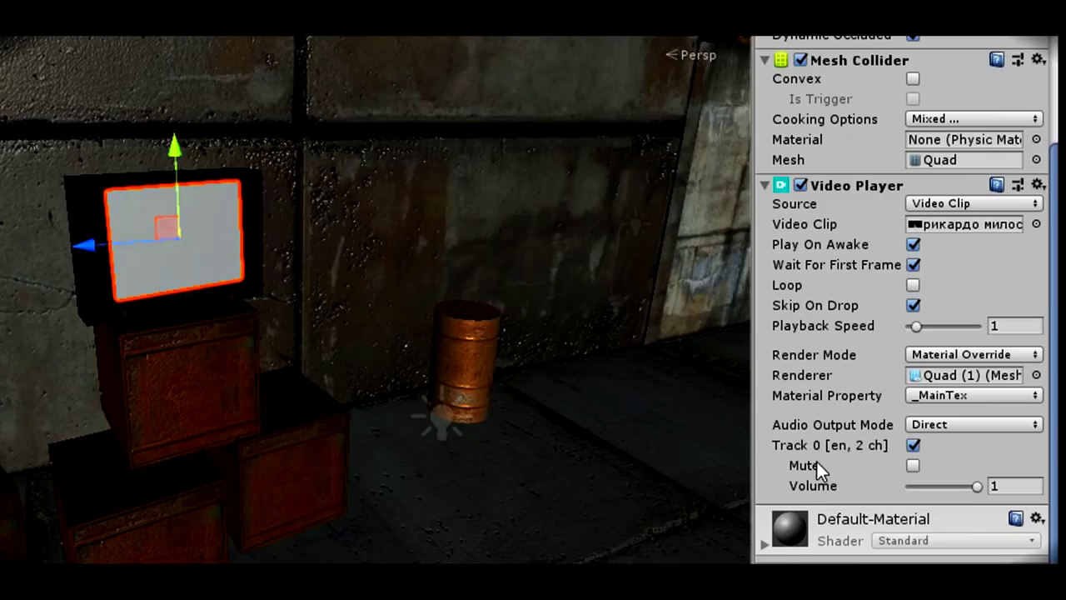
# Step: Mute Track 0 of the TV Video Player, play-test the scene, then select the other video clip
pyautogui.click(913, 468)
pyautogui.moveTo(819, 306)
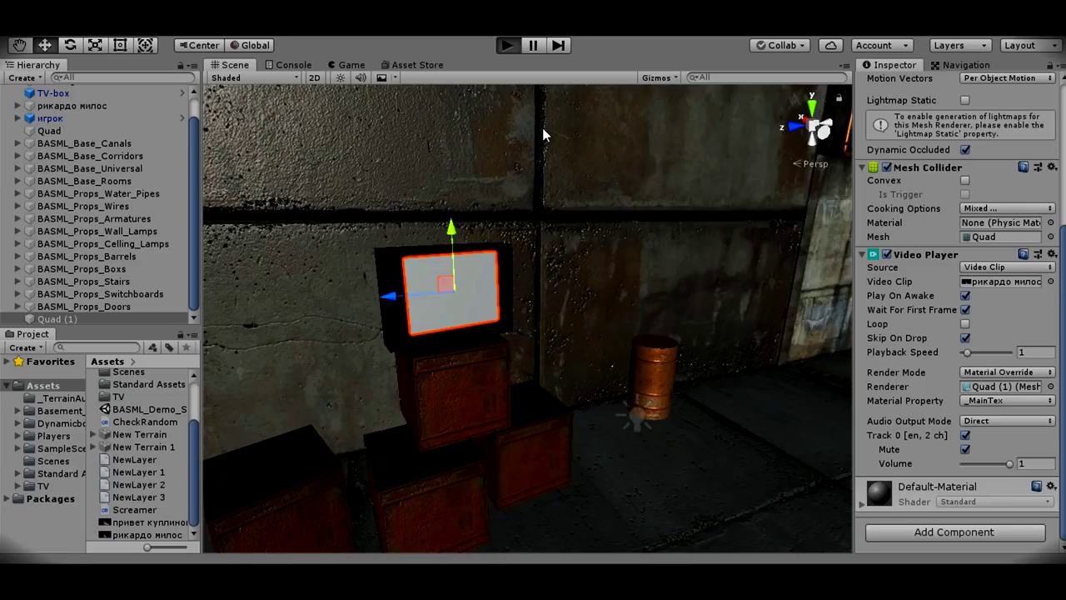
pyautogui.hotkey('ctrl', 'p')
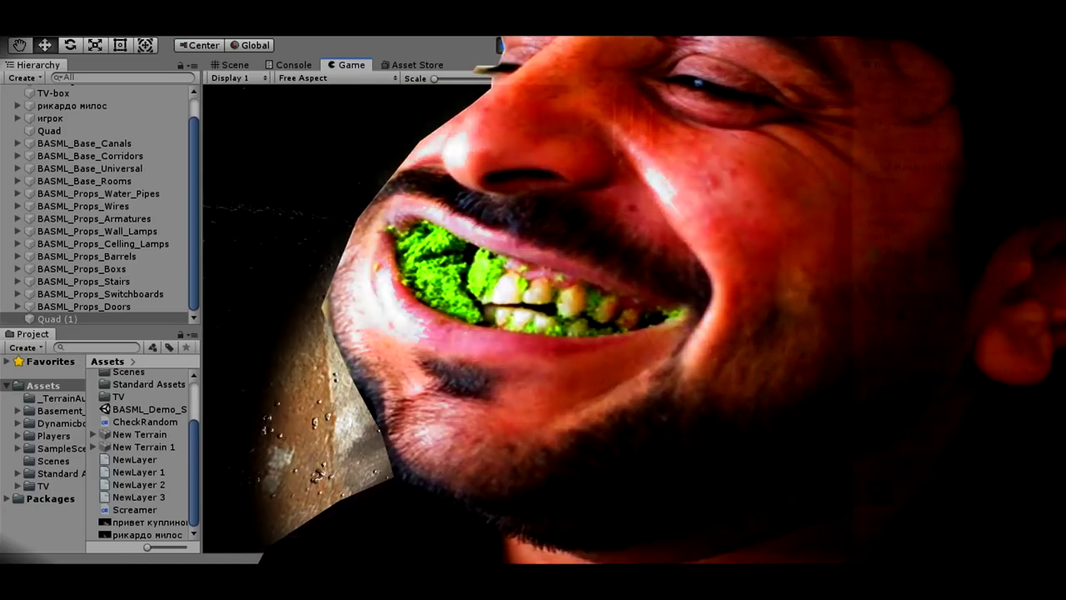
pyautogui.hotkey('ctrl', 'p')
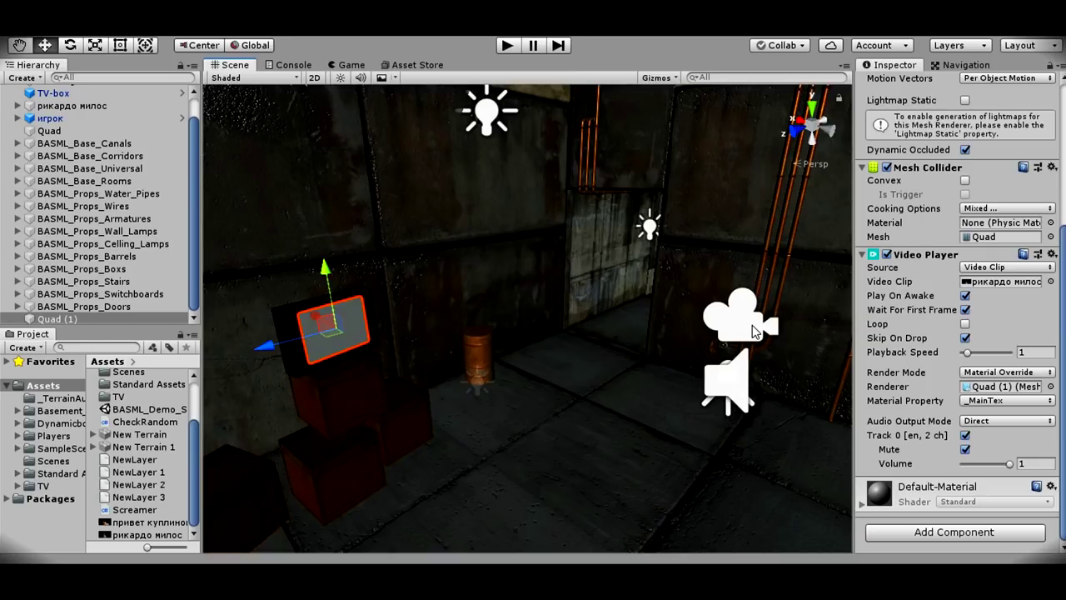
pyautogui.click(149, 522)
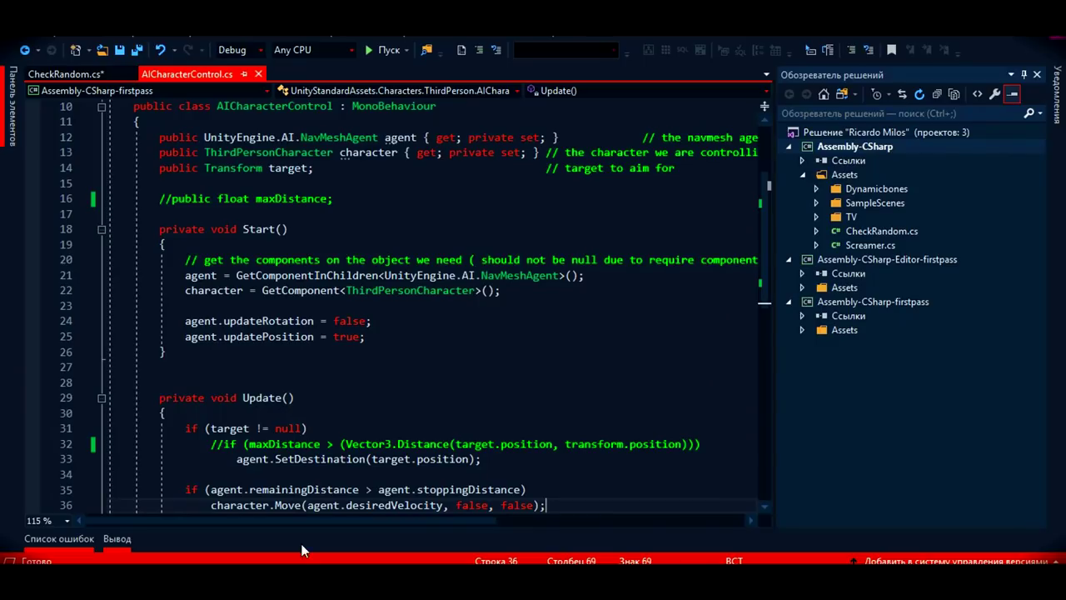
# Step: Open Screamer.cs from Solution Explorer and scroll through its collision code
pyautogui.doubleClick(865, 246)
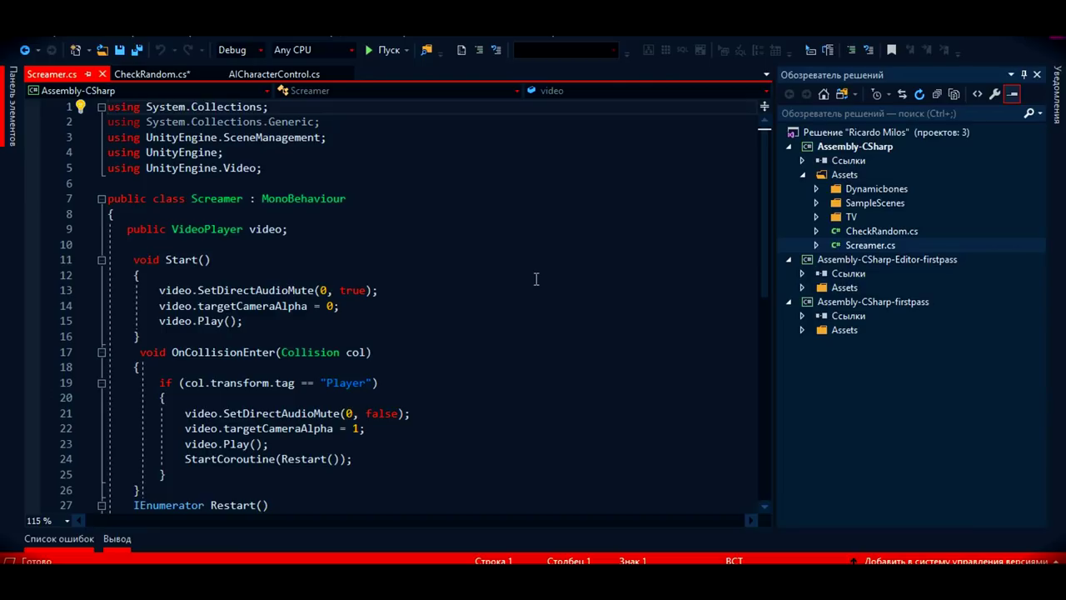
pyautogui.scroll(-5, 536, 279)
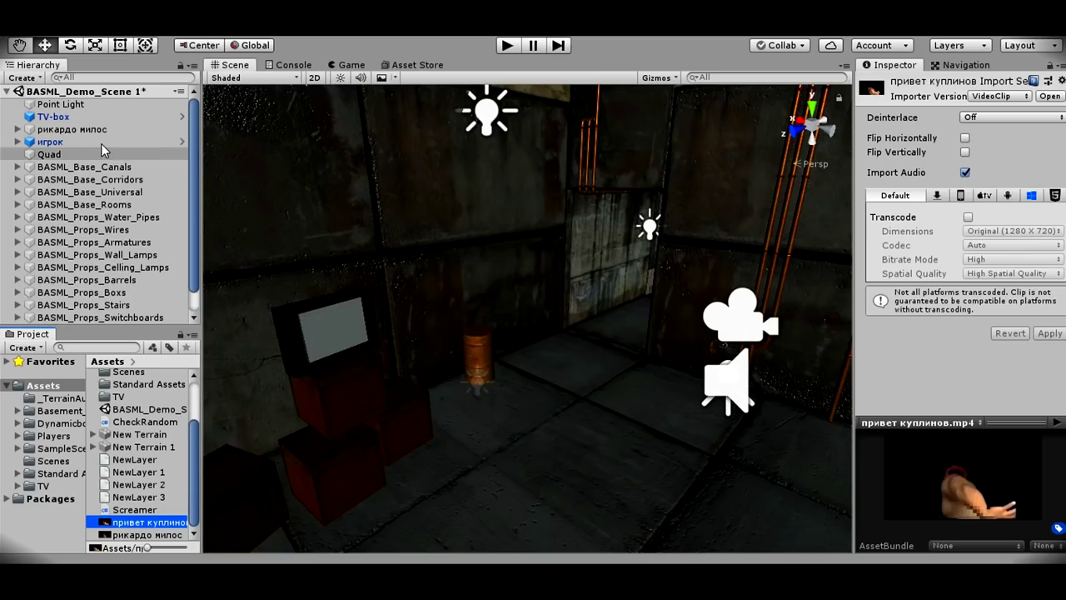
# Step: Select the chasing character and scroll its Inspector to the bottom
pyautogui.click(97, 131)
pyautogui.scroll(-5, 942, 469)
pyautogui.scroll(-1, 942, 469)
pyautogui.scroll(-3, 942, 469)
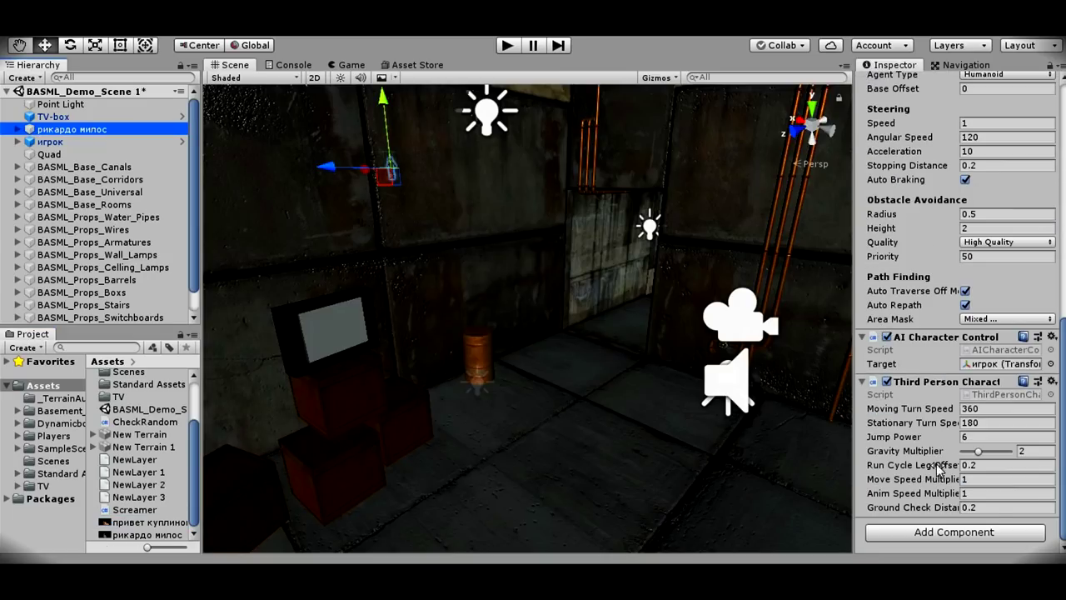
# Step: Search Add Component for 'vide' and start a new script named Screamer
pyautogui.click(974, 537)
pyautogui.write('vide')
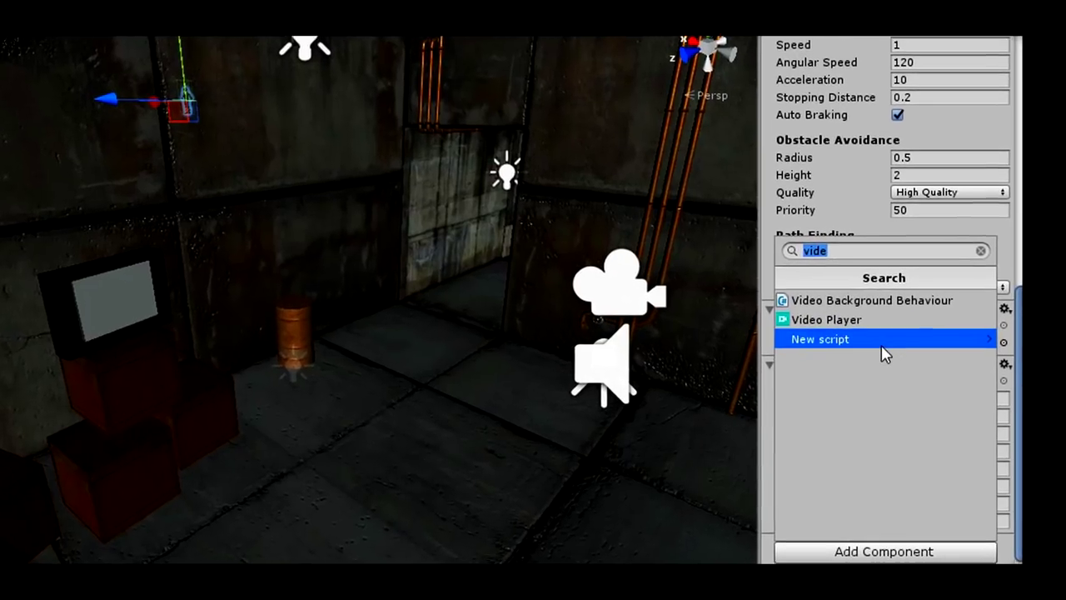
pyautogui.click(867, 340)
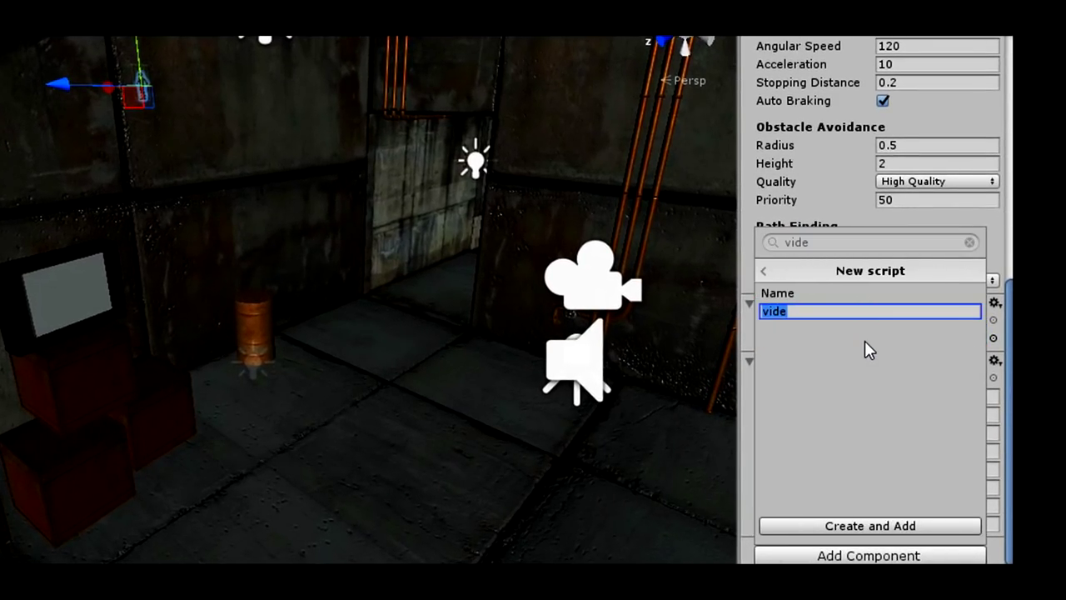
pyautogui.write('ScreenName')
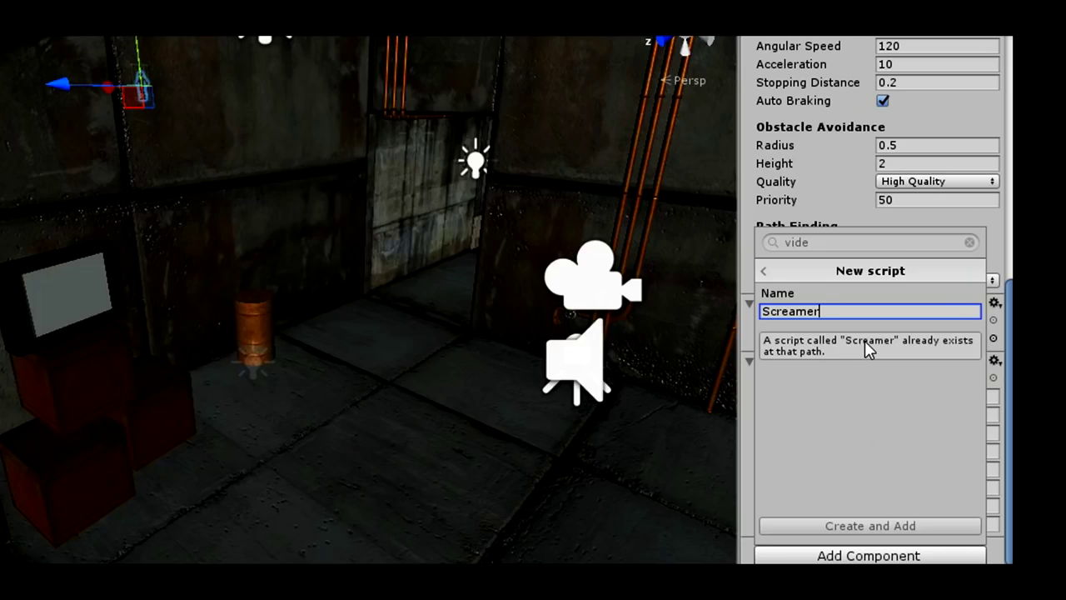
pyautogui.press('BackSpace')
pyautogui.write('r')
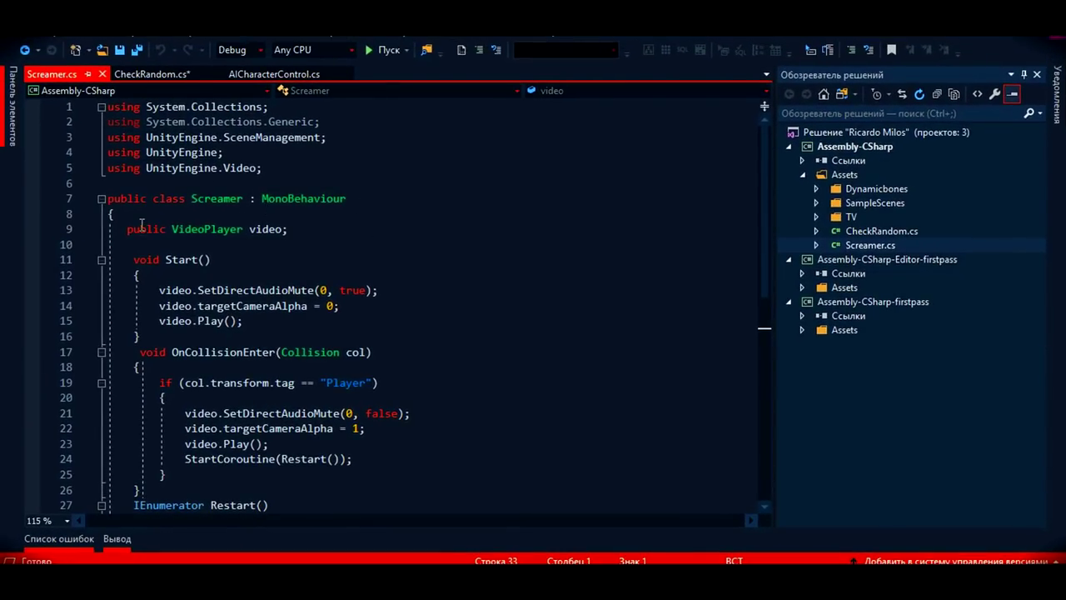
# Step: Review the VideoPlayer field and the Start method at the top of Screamer.cs
pyautogui.scroll(-1, 482, 337)
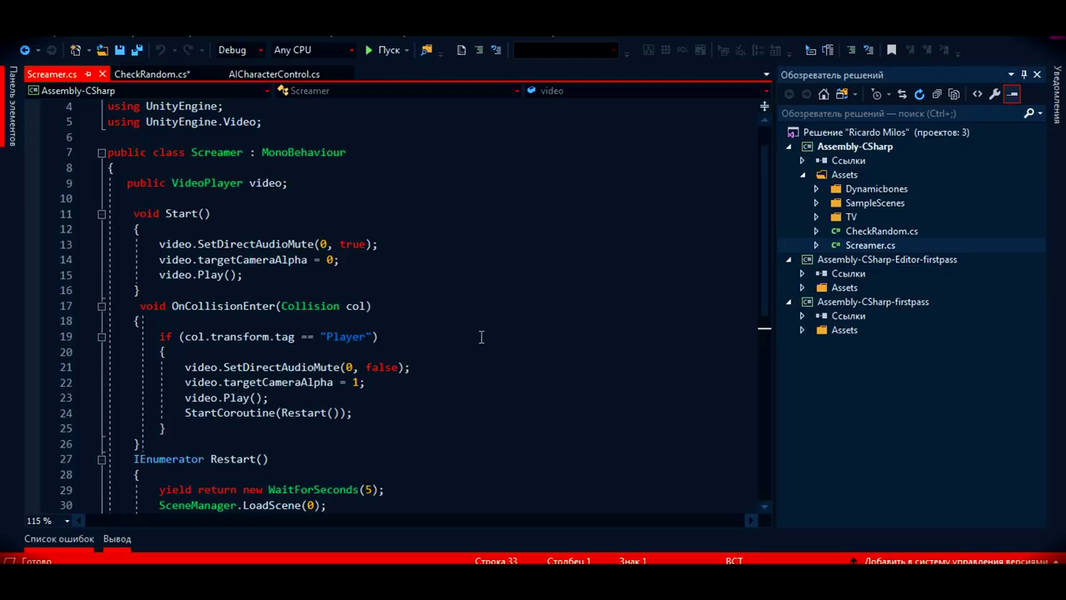
pyautogui.scroll(1, 466, 235)
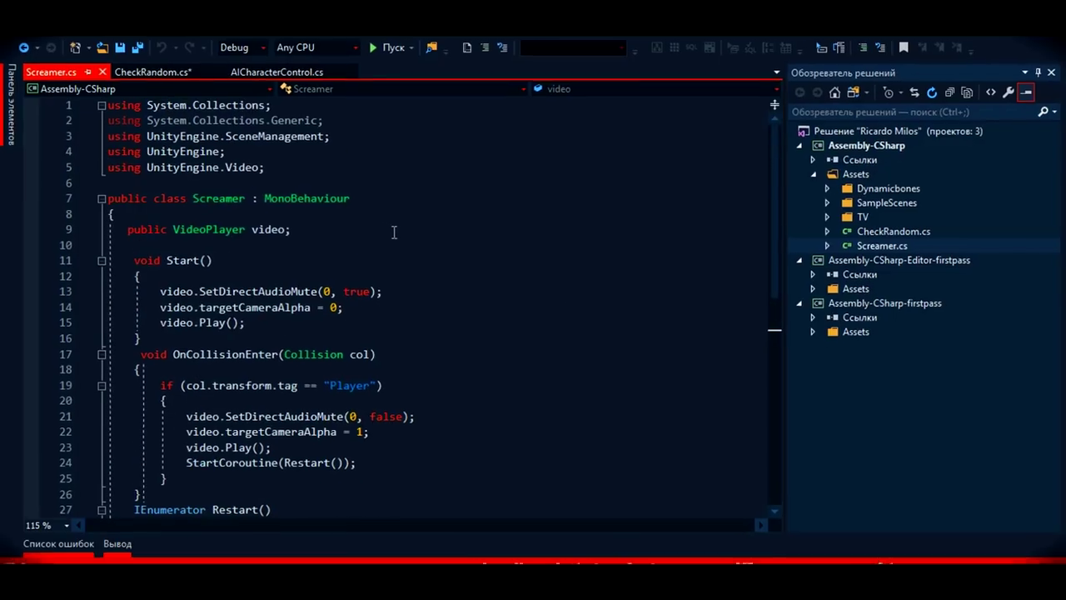
pyautogui.moveTo(259, 258); pyautogui.dragTo(410, 250)
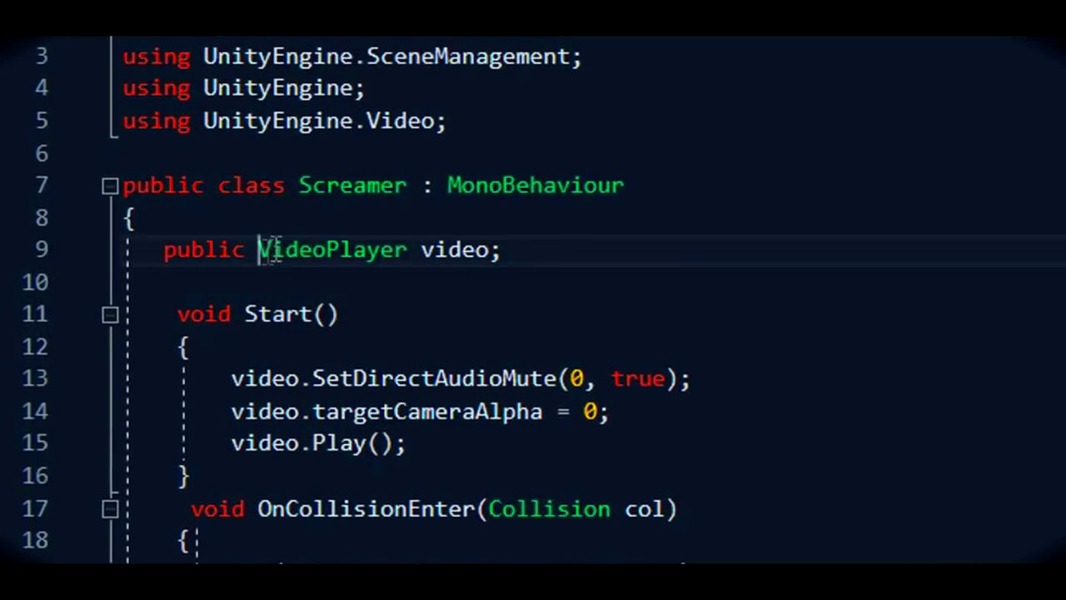
pyautogui.click(392, 223)
pyautogui.click(504, 250)
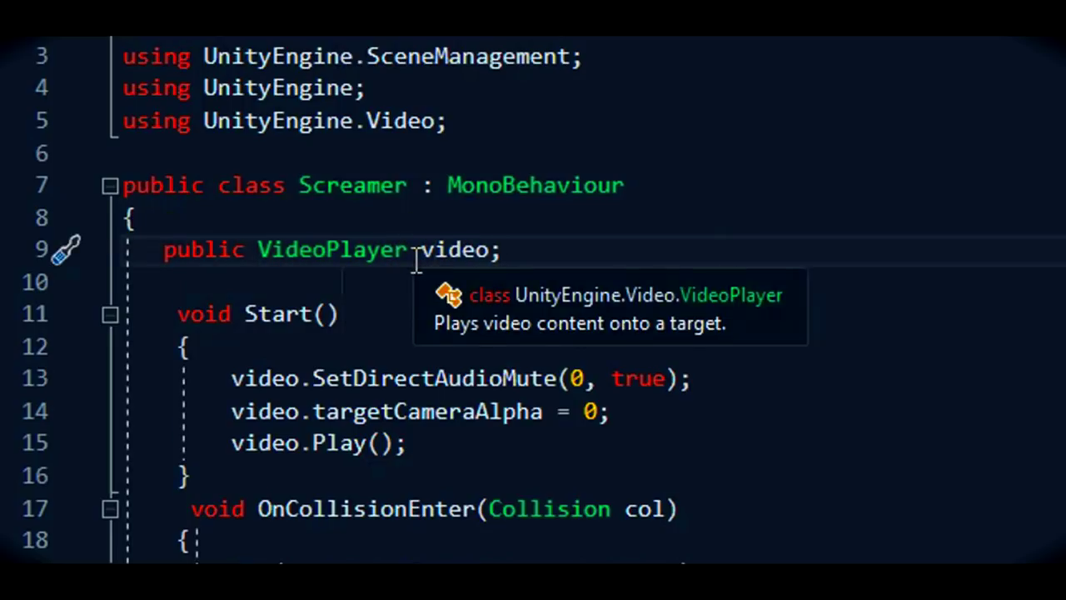
pyautogui.click(952, 316)
pyautogui.scroll(-1, 952, 341)
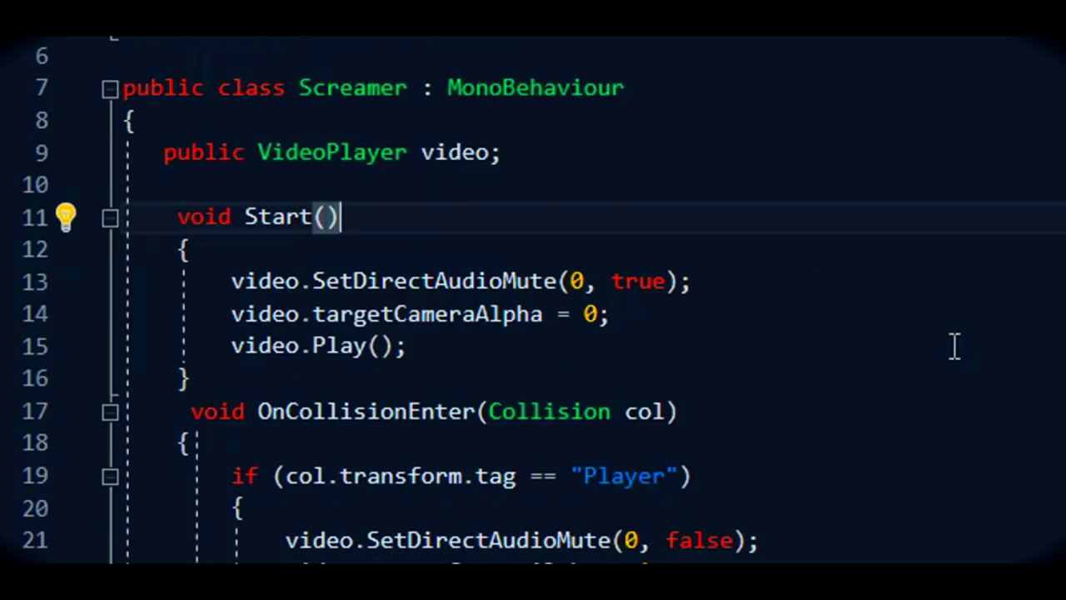
pyautogui.scroll(-1, 952, 350)
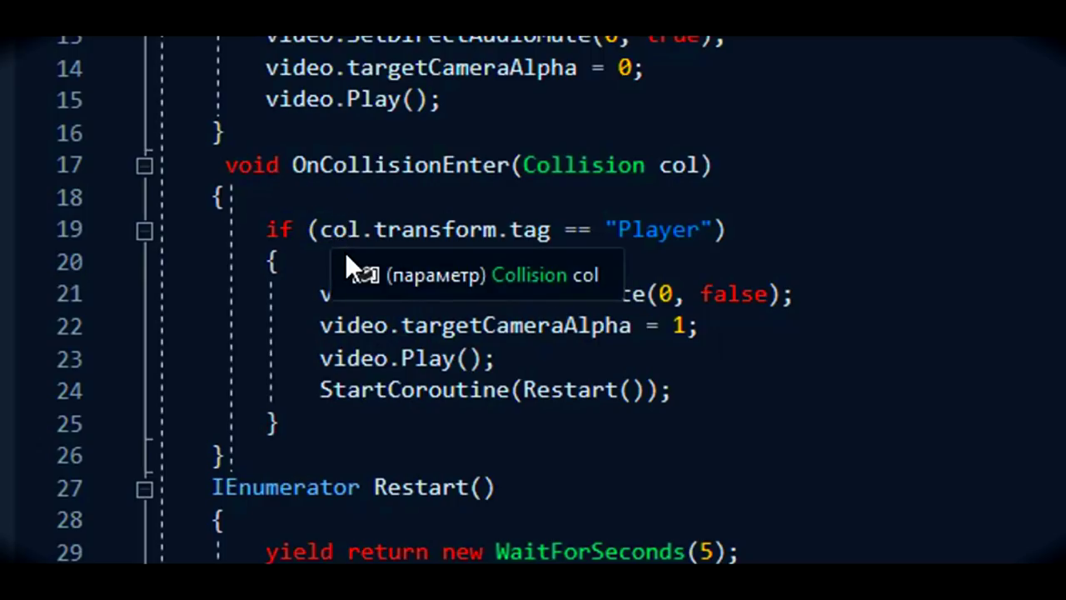
# Step: Walk through video.Play(), StartCoroutine(Restart()) and the coroutine's 5-second wait before LoadScene(0)
pyautogui.click(635, 358)
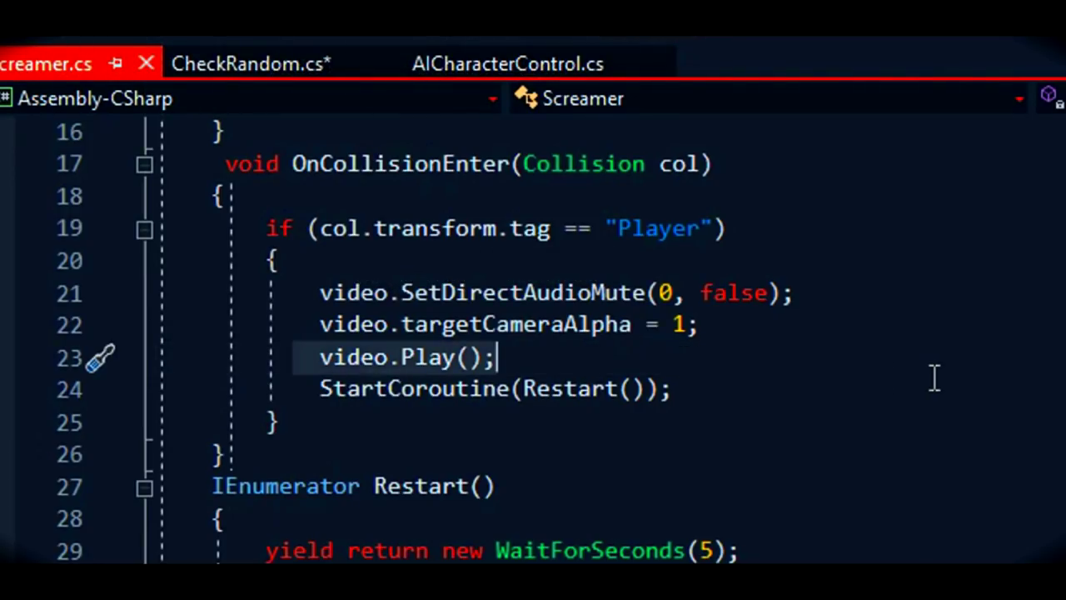
pyautogui.click(899, 379)
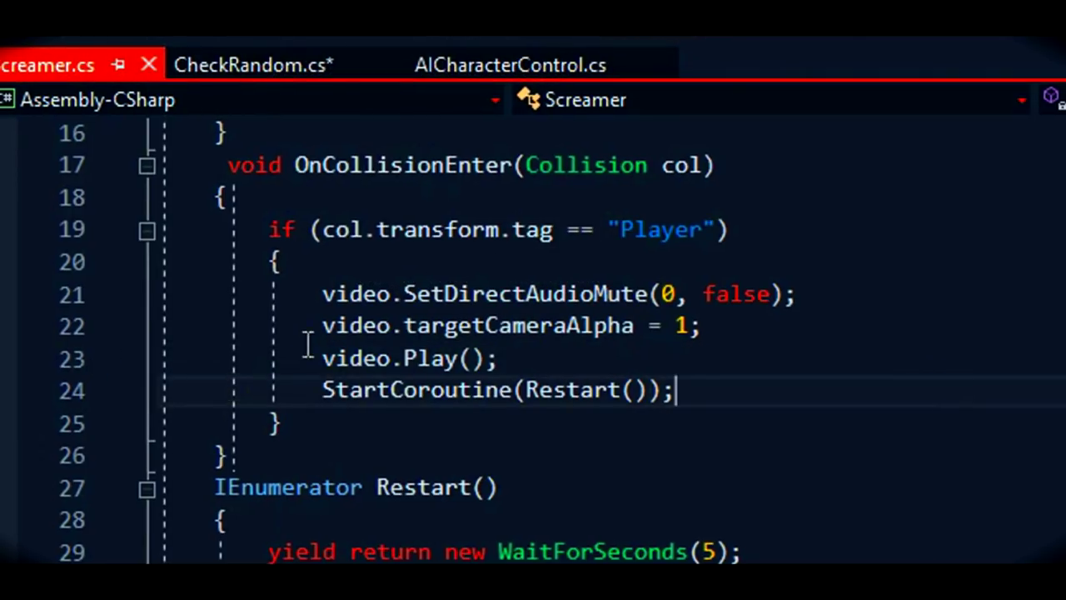
pyautogui.click(829, 352)
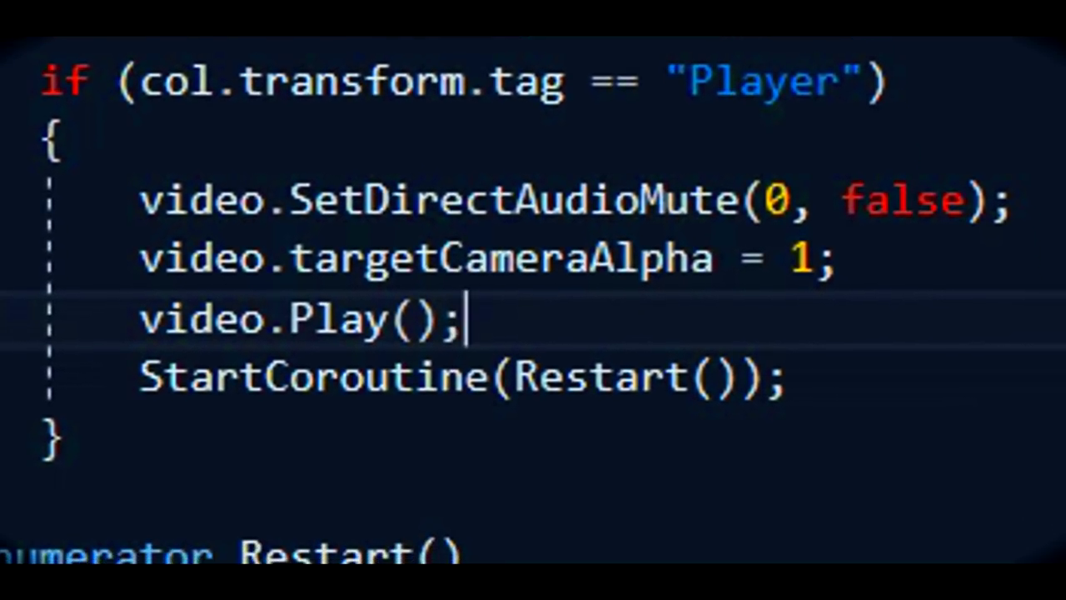
pyautogui.click(791, 378)
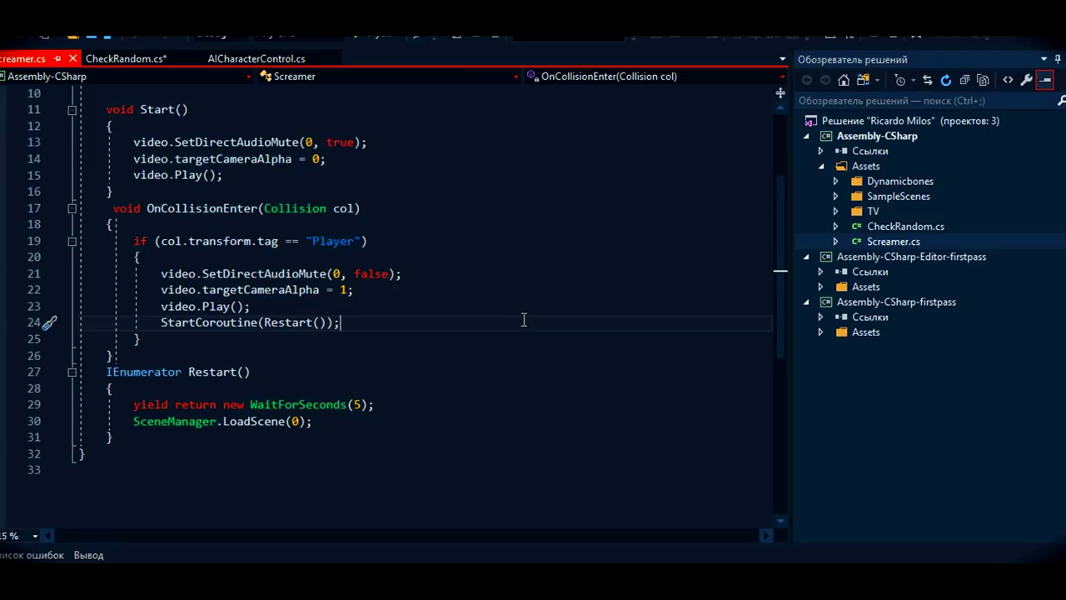
pyautogui.moveTo(189, 324)
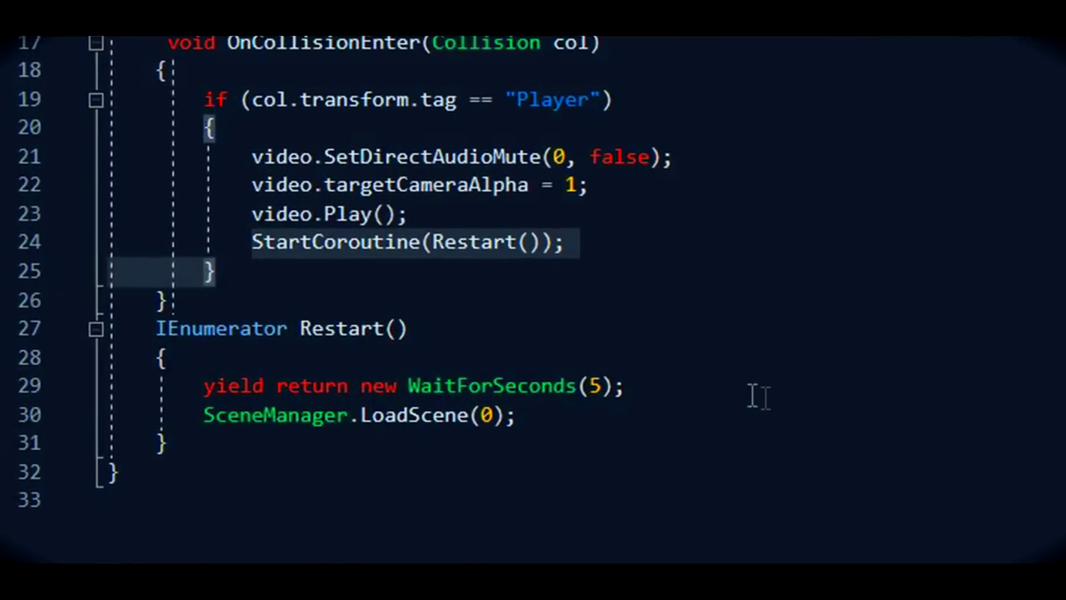
pyautogui.click(759, 396)
pyautogui.click(203, 385)
pyautogui.hotkey('shift', 'Up')
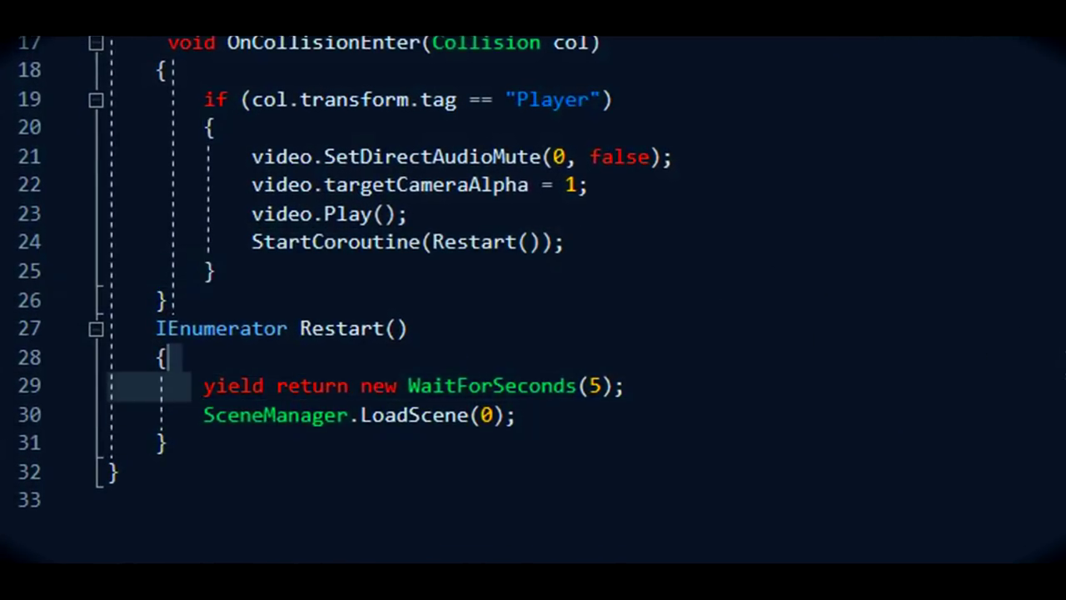
pyautogui.click(857, 417)
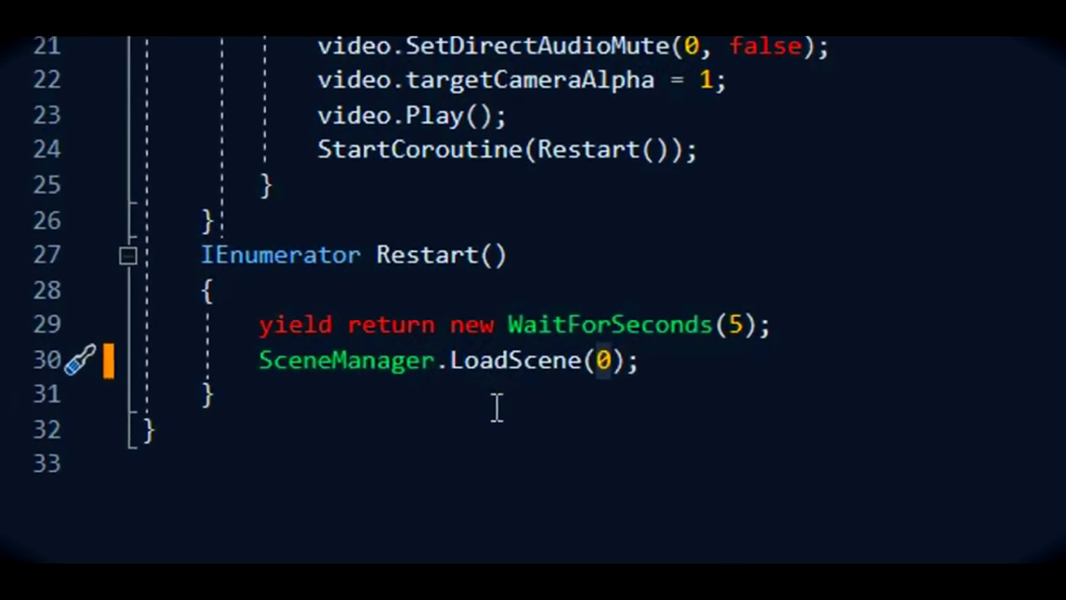
pyautogui.moveTo(260, 364)
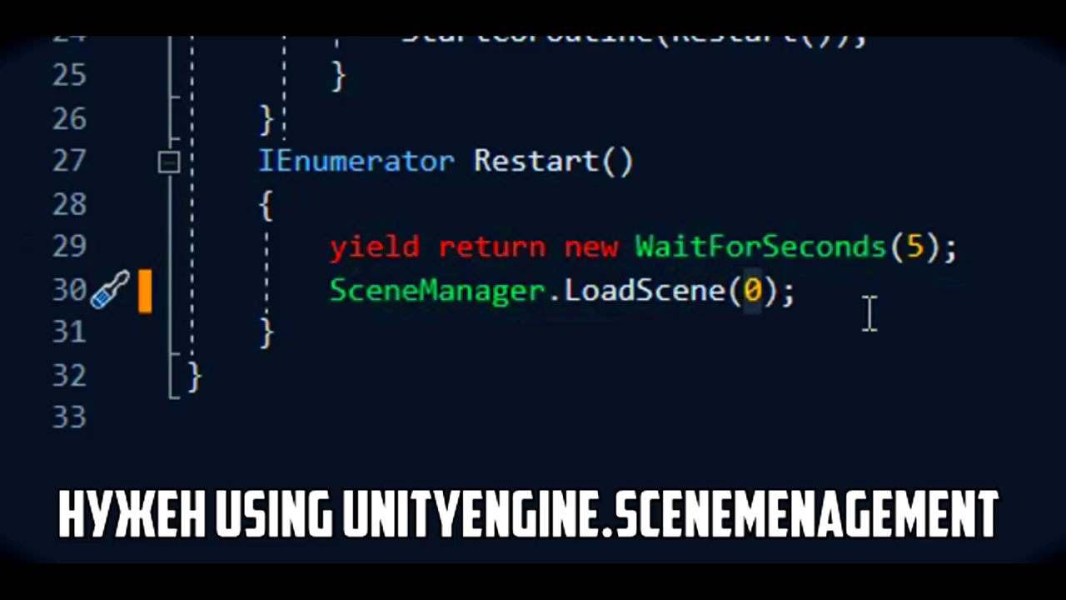
pyautogui.click(905, 296)
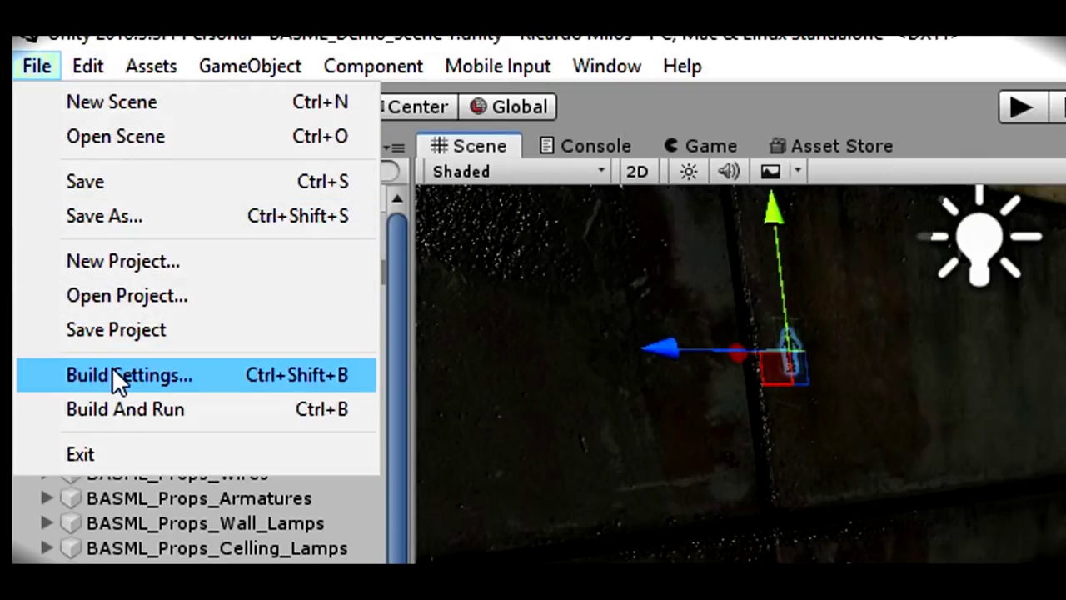
# Step: Add the open scene BASML_Demo_Scene 1 to the Build Settings scene list
pyautogui.click(117, 373)
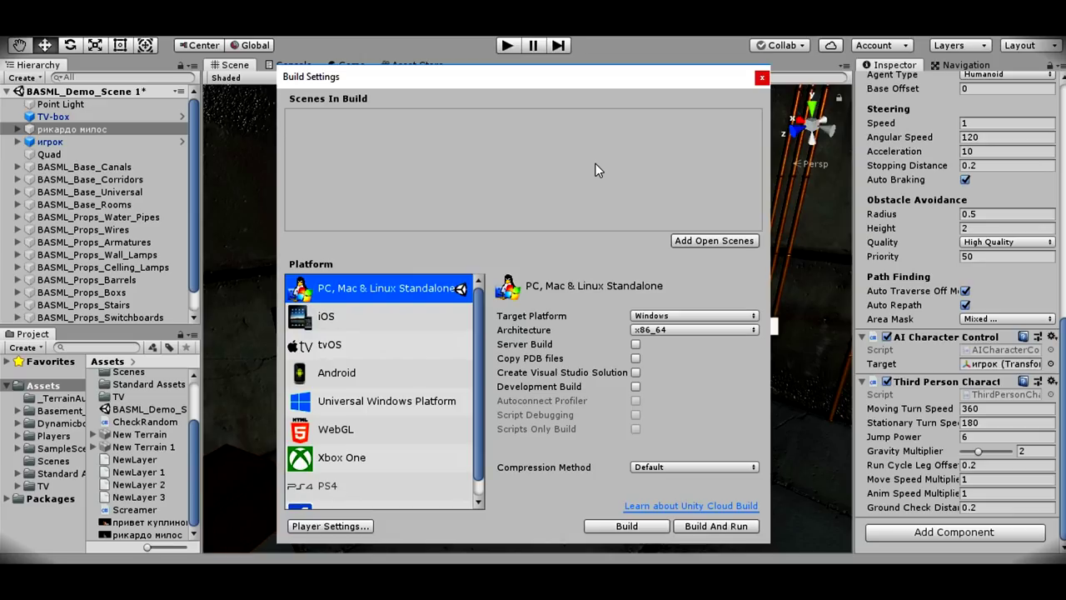
pyautogui.click(714, 241)
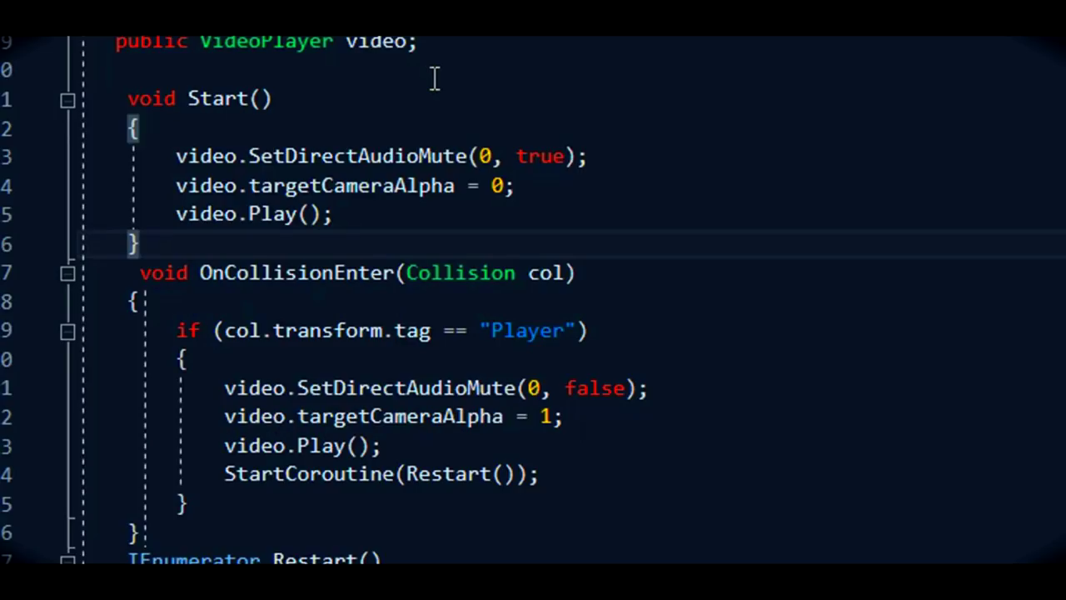
pyautogui.moveTo(260, 454)
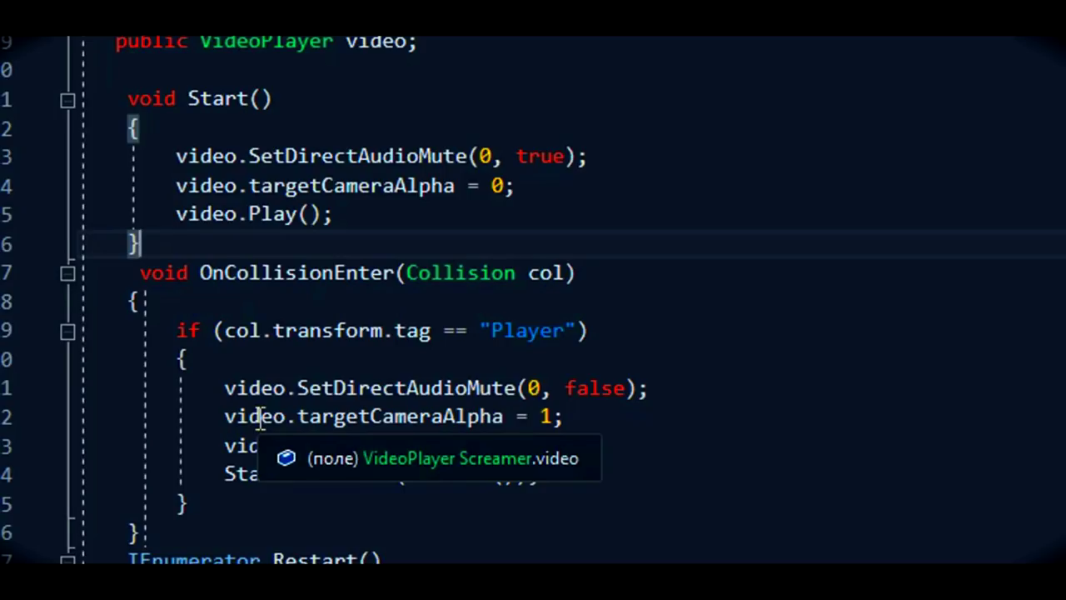
pyautogui.scroll(2, 261, 421)
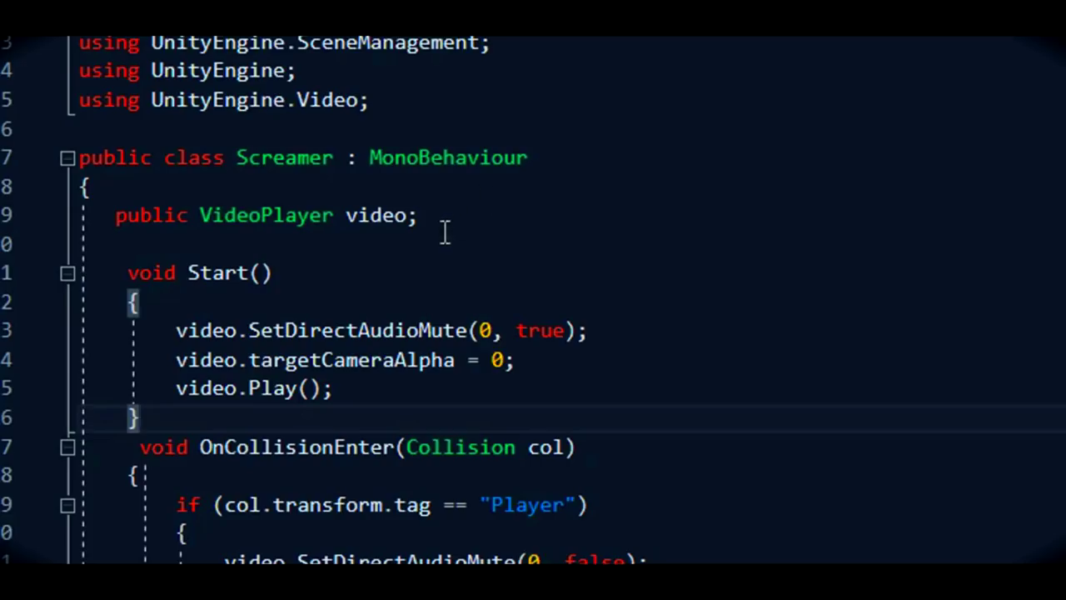
pyautogui.scroll(-1, 445, 233)
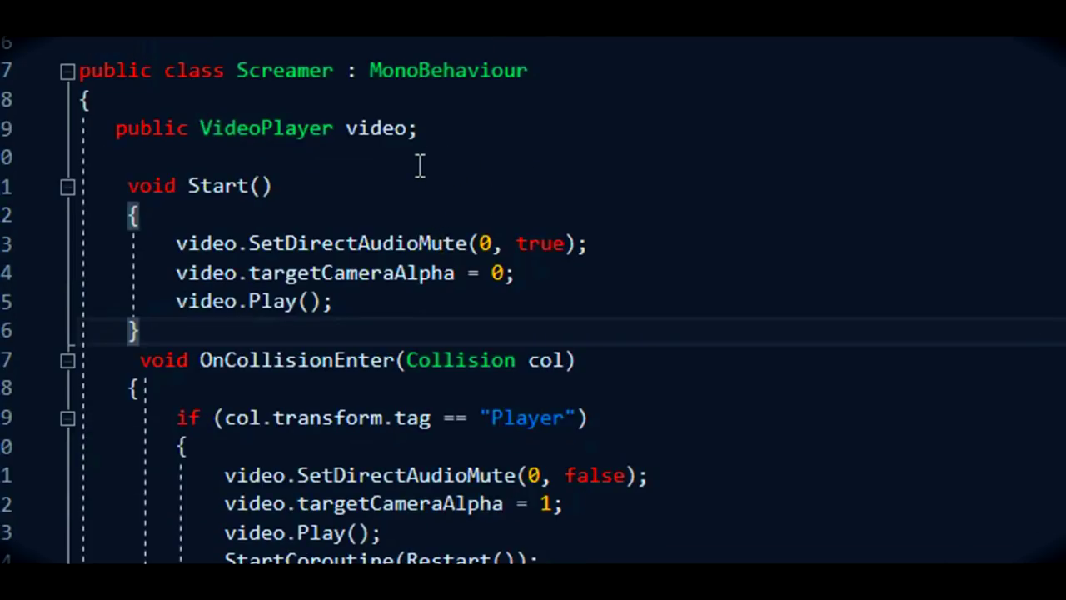
pyautogui.click(166, 244)
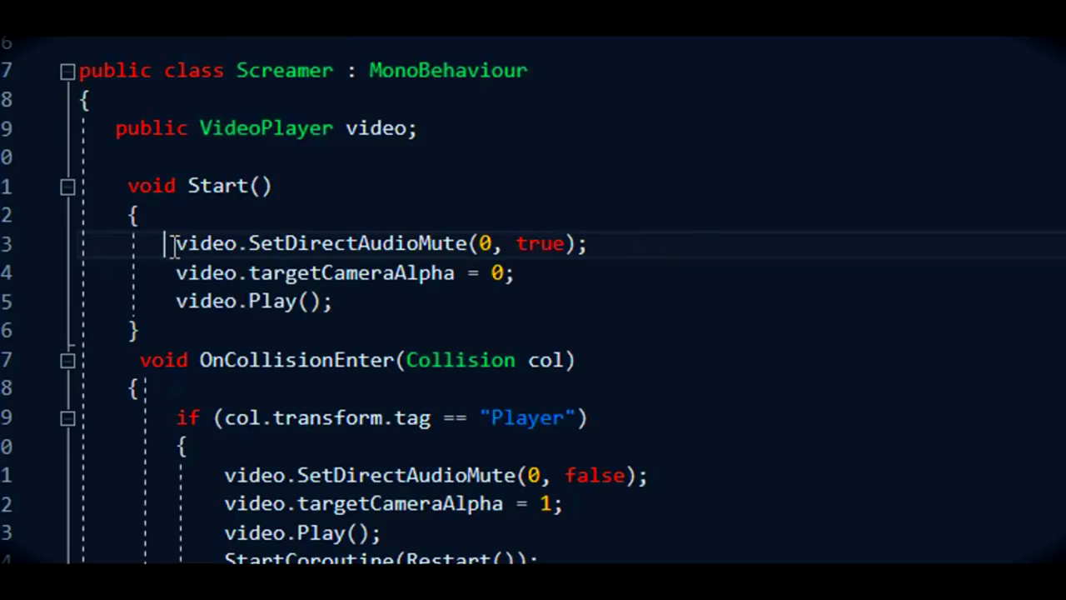
pyautogui.click(701, 244)
pyautogui.click(169, 268)
pyautogui.click(687, 267)
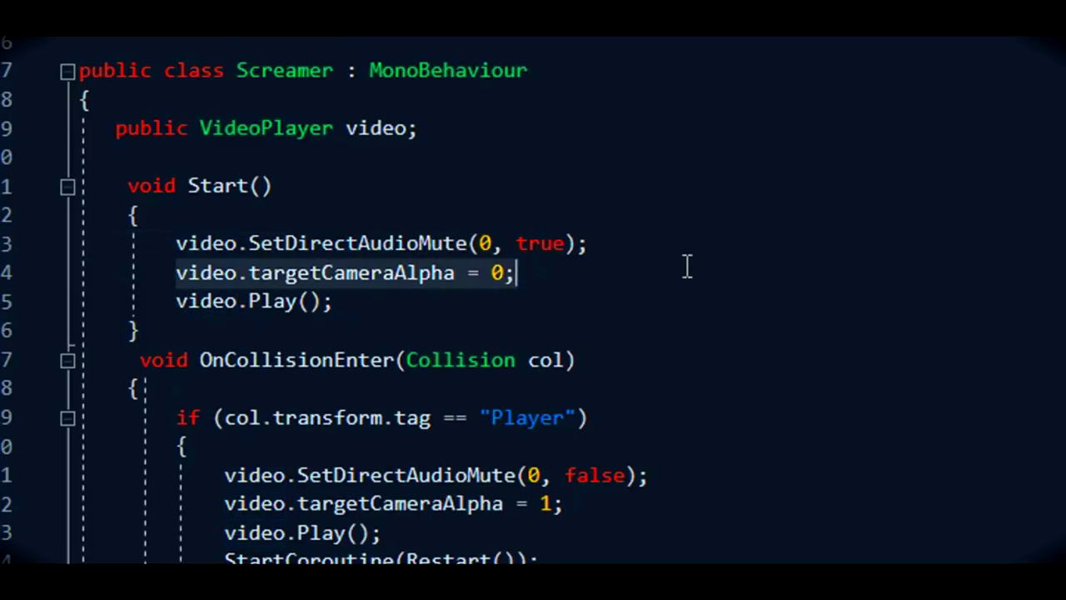
pyautogui.click(175, 301)
pyautogui.click(411, 298)
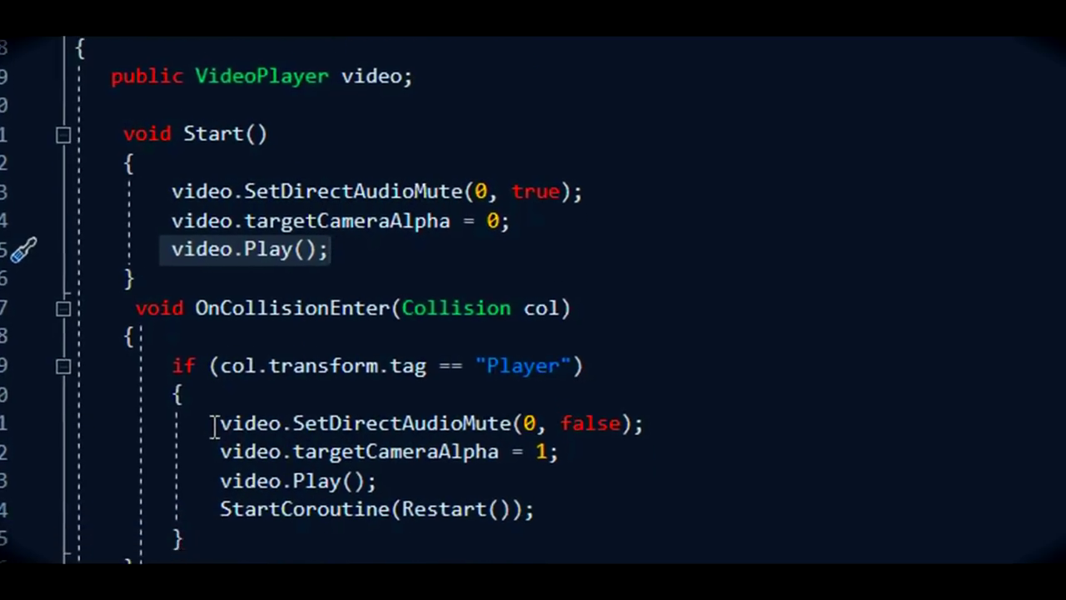
pyautogui.click(702, 329)
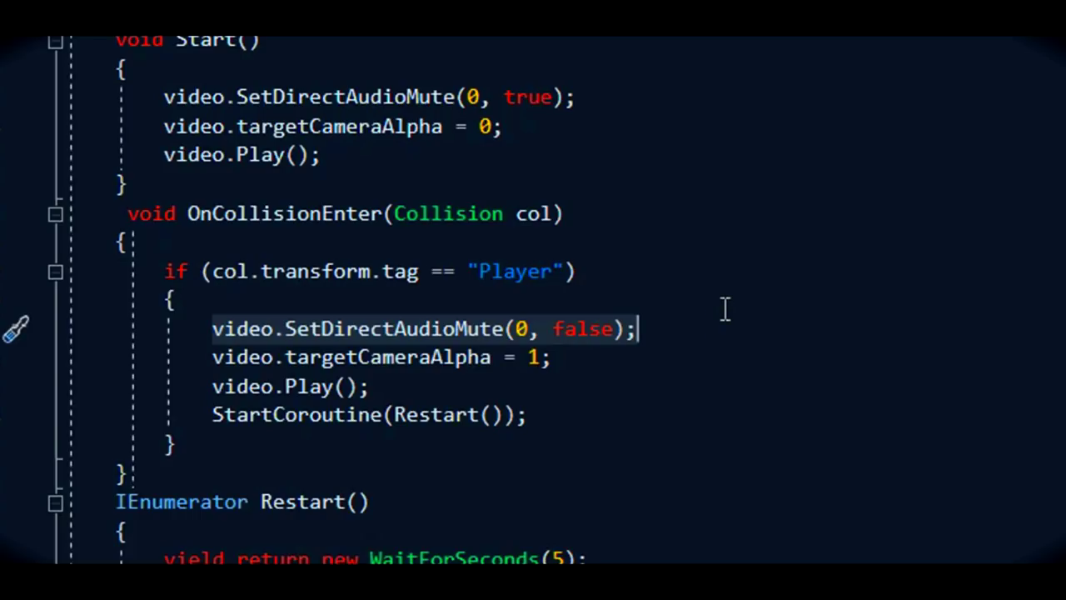
pyautogui.press('Down')
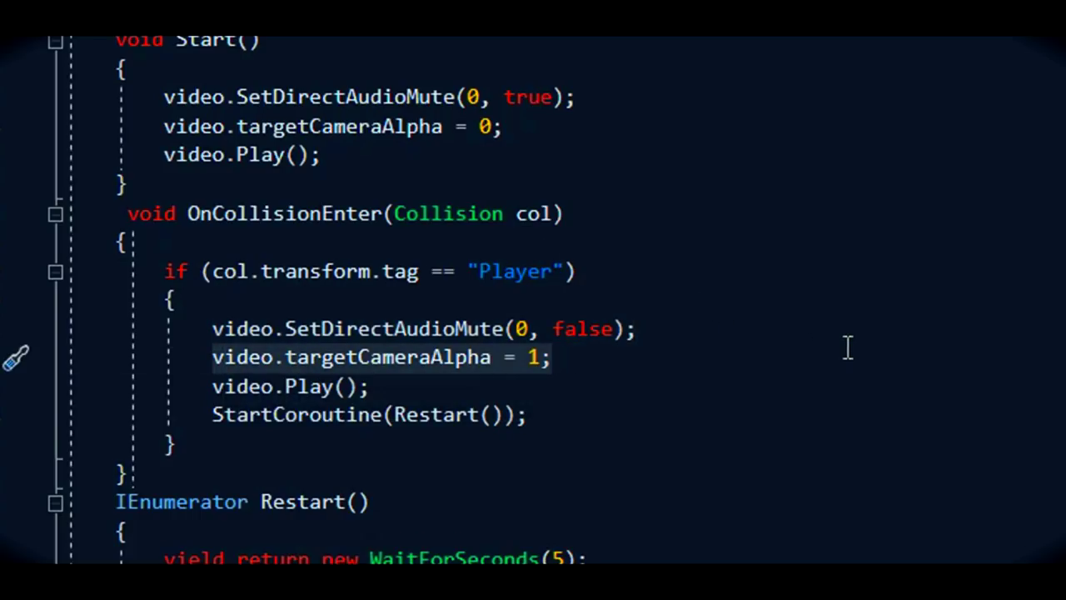
pyautogui.click(469, 376)
pyautogui.click(1000, 360)
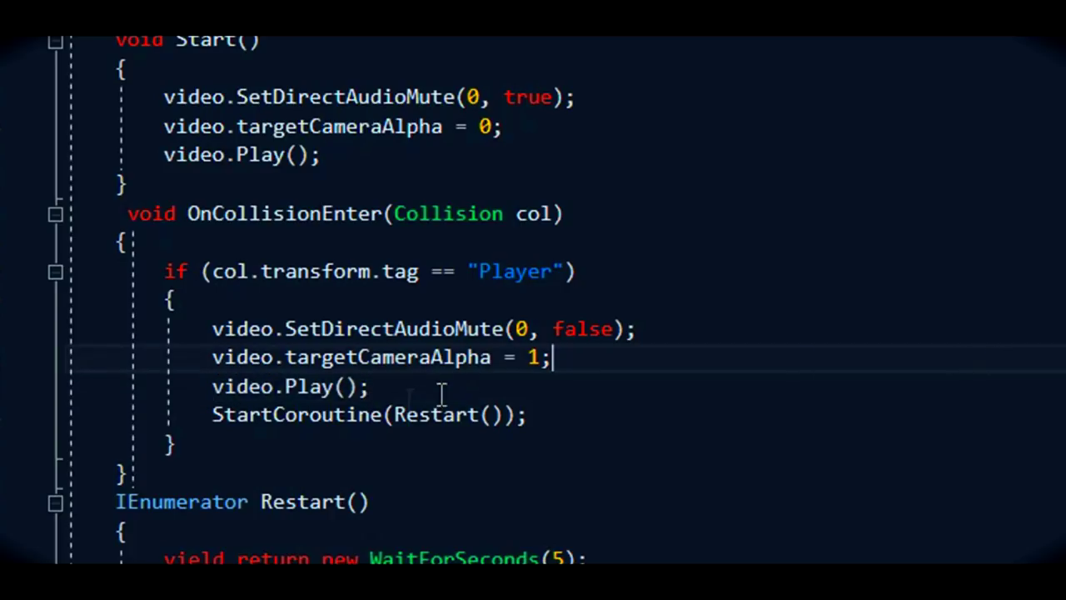
pyautogui.scroll(-3, 761, 321)
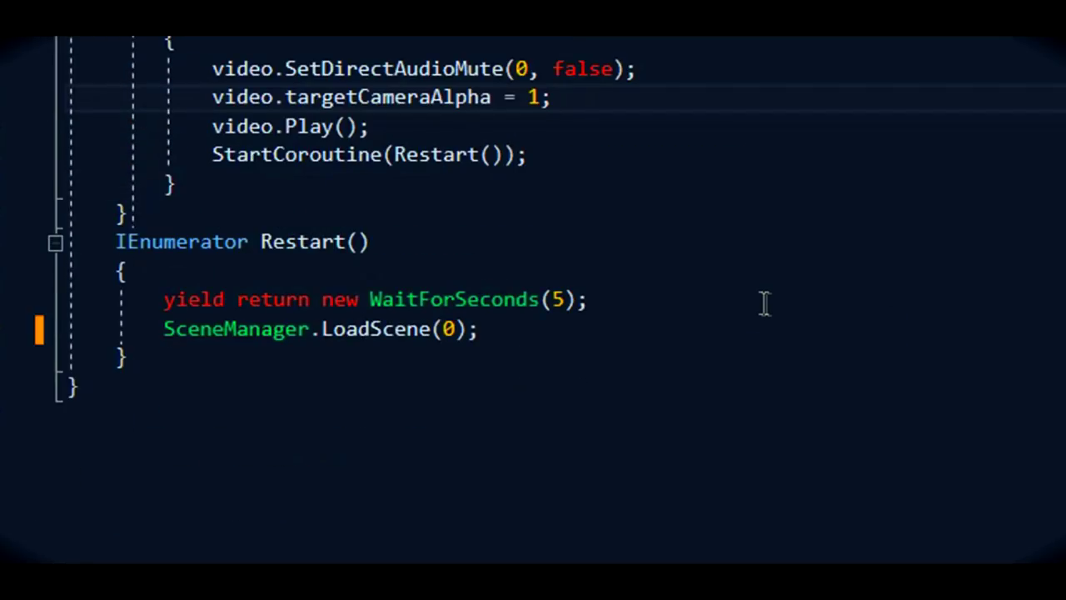
pyautogui.scroll(2, 462, 272)
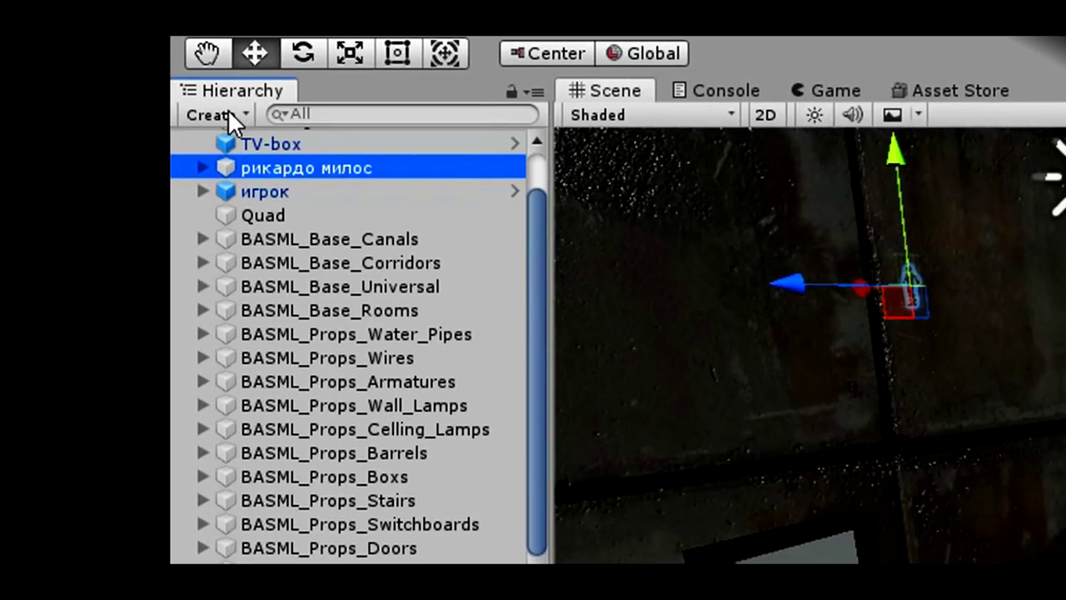
# Step: Create a Video Player object and assign the привет куплинов clip as its Video Clip
pyautogui.click(227, 111)
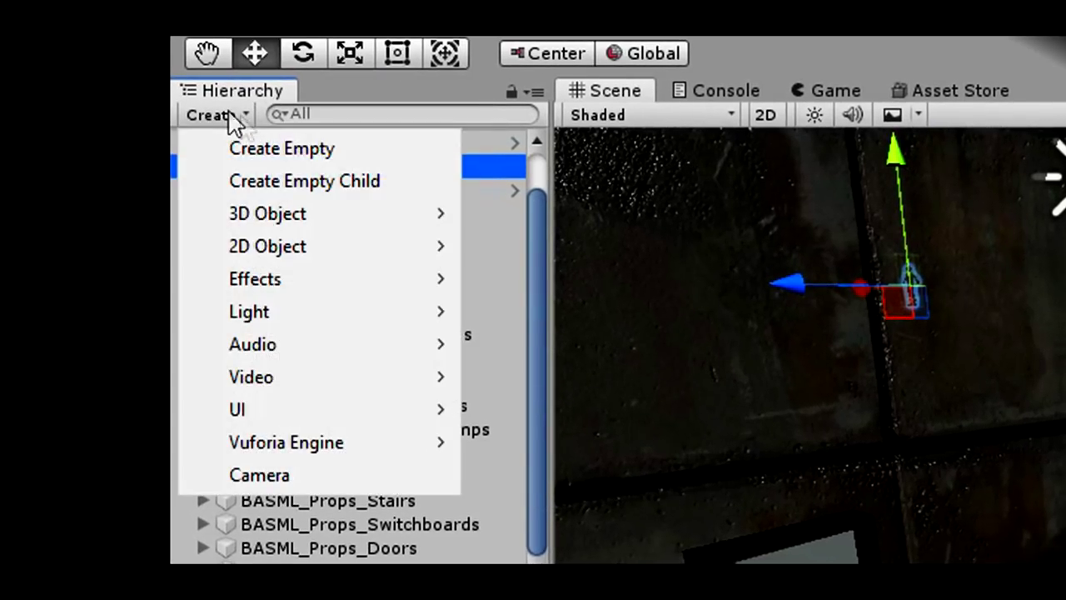
pyautogui.moveTo(374, 375)
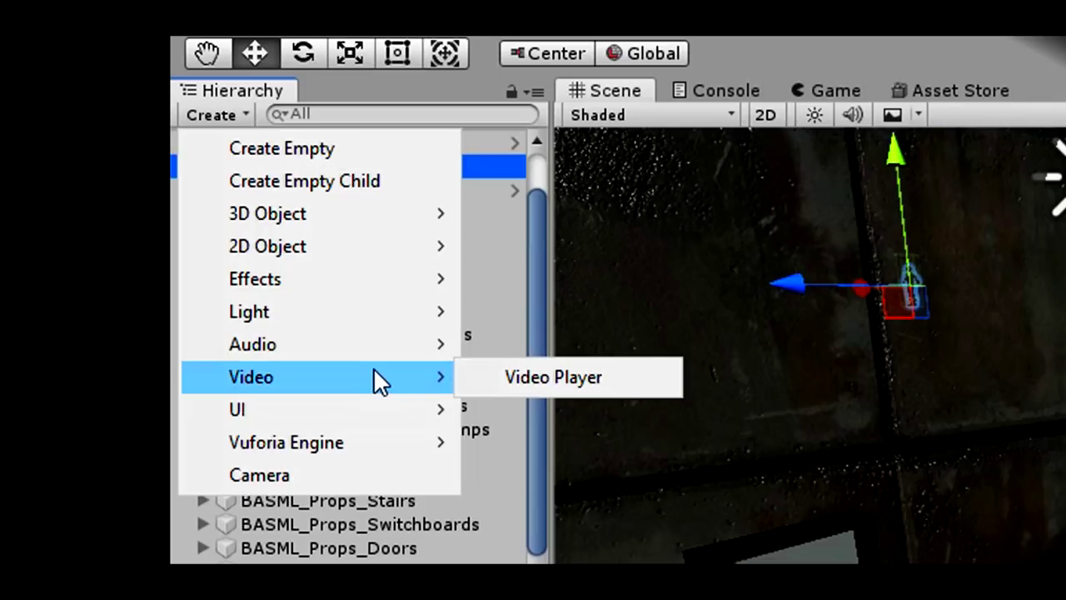
pyautogui.click(632, 375)
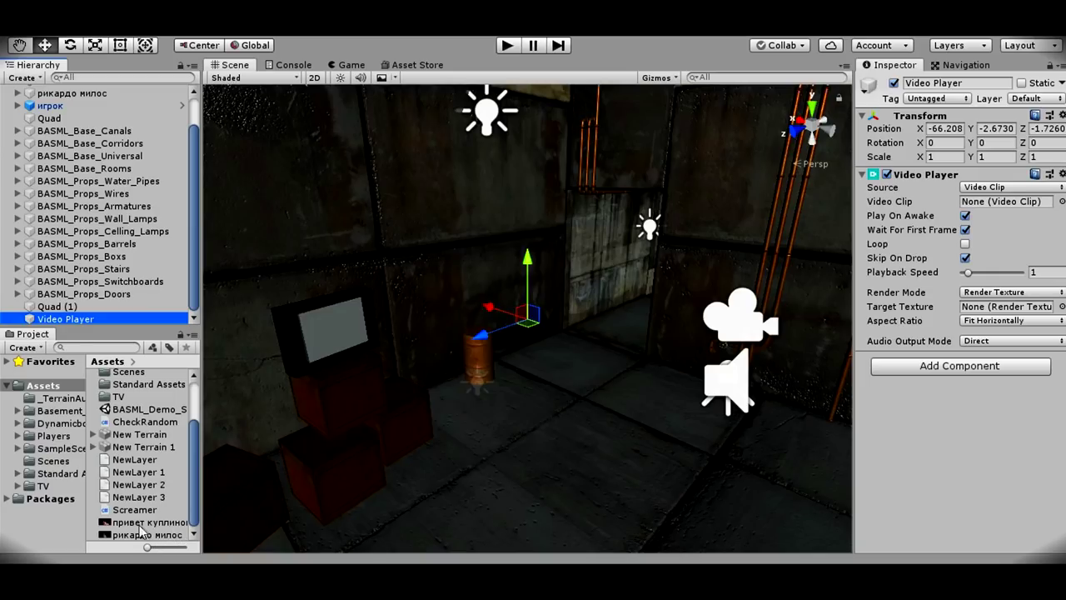
pyautogui.moveTo(145, 534)
pyautogui.mouseDown()
pyautogui.moveTo(767, 252)
pyautogui.moveTo(1025, 202)
pyautogui.mouseUp()
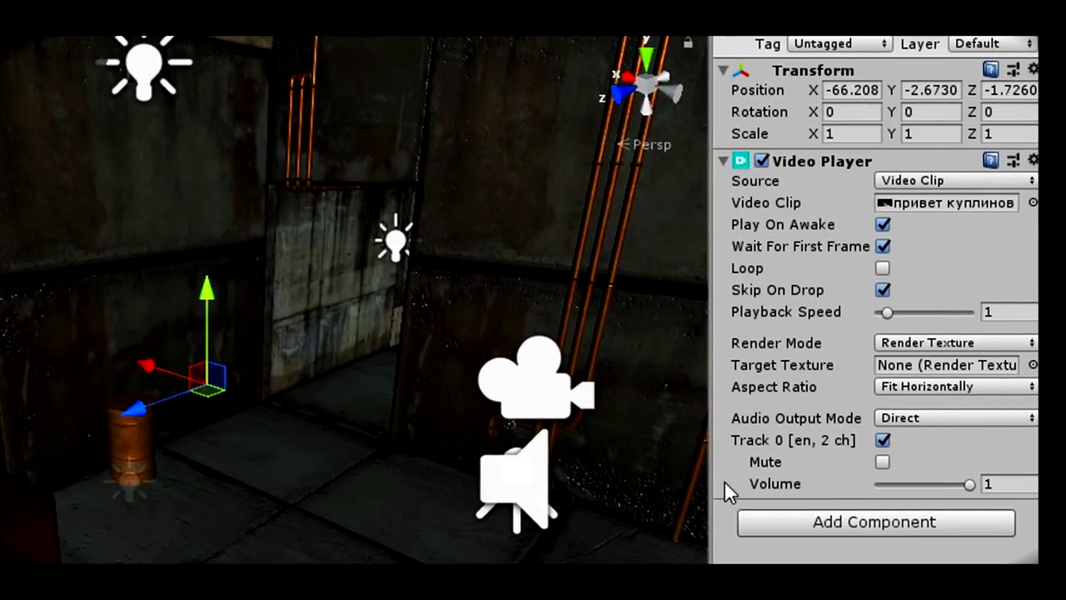
# Step: Turn off Play On Awake, render to Camera Near Plane of FirstPersonCharacter, then start play mode
pyautogui.click(885, 226)
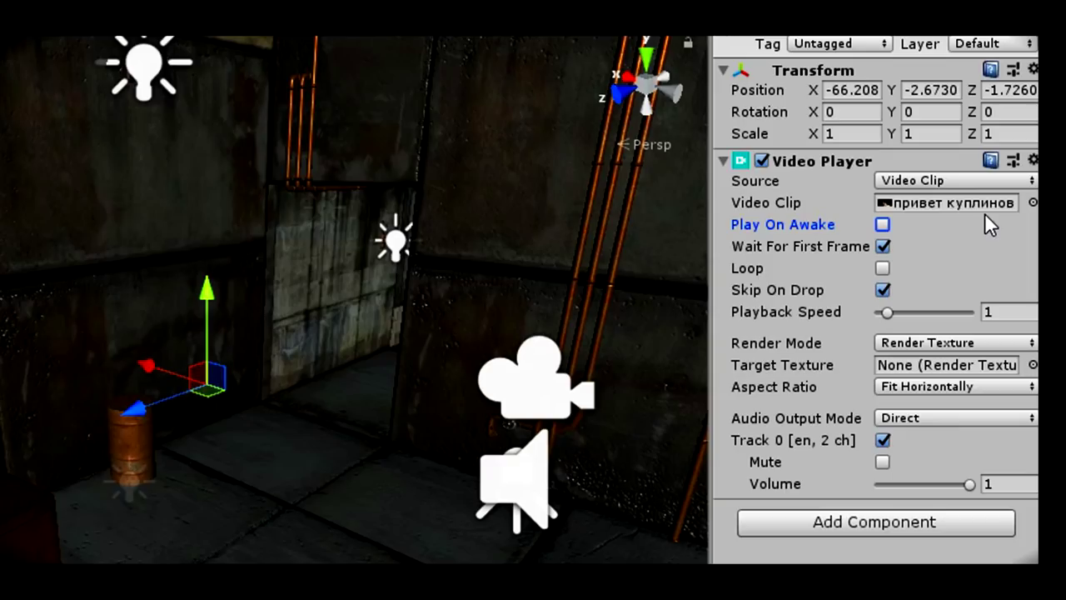
pyautogui.click(911, 341)
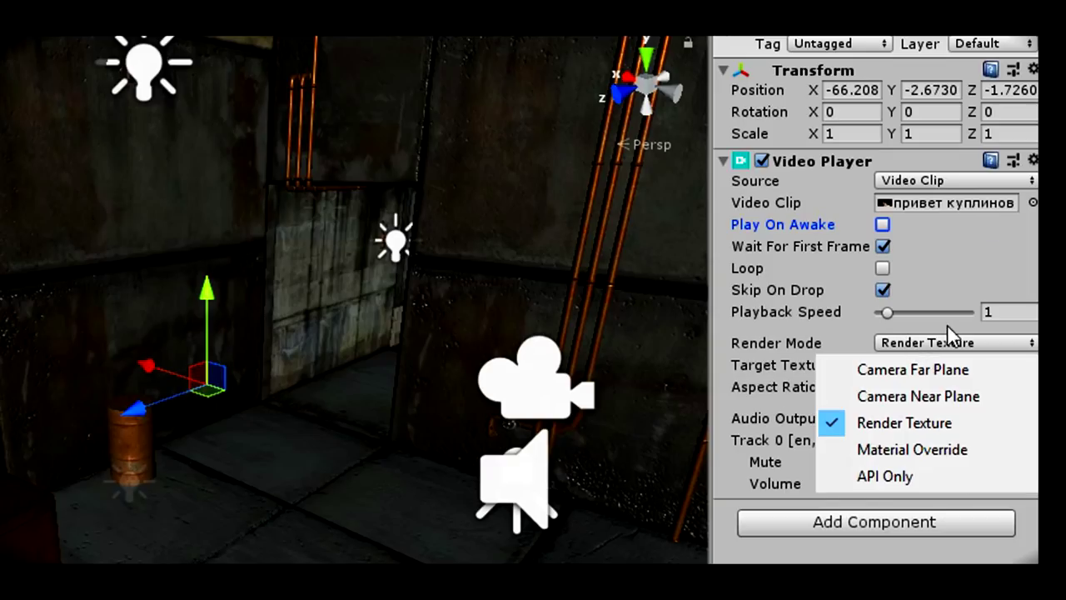
pyautogui.click(960, 397)
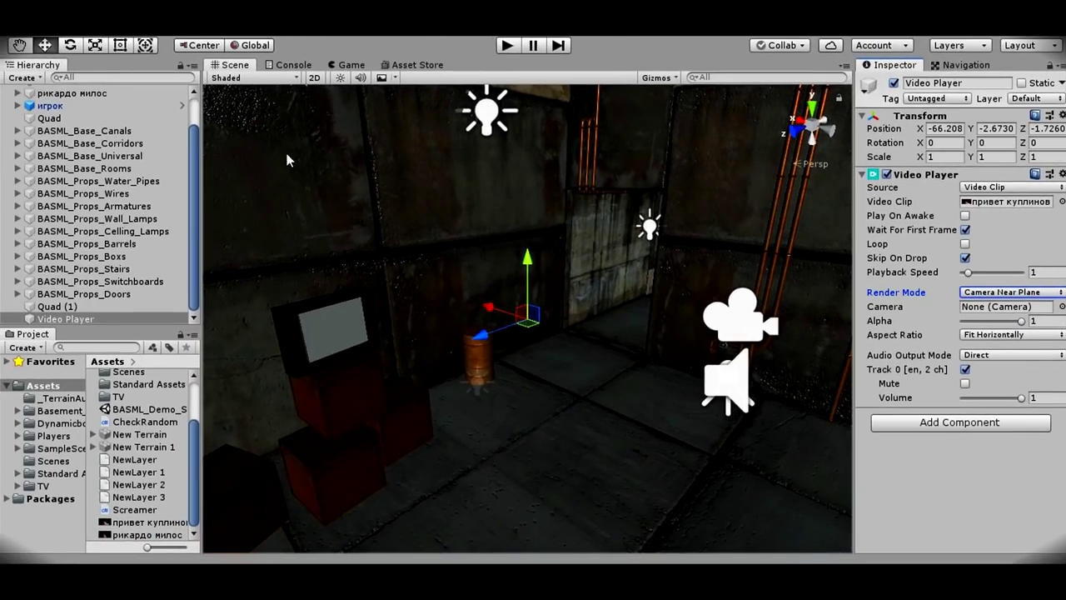
pyautogui.scroll(2, 131, 286)
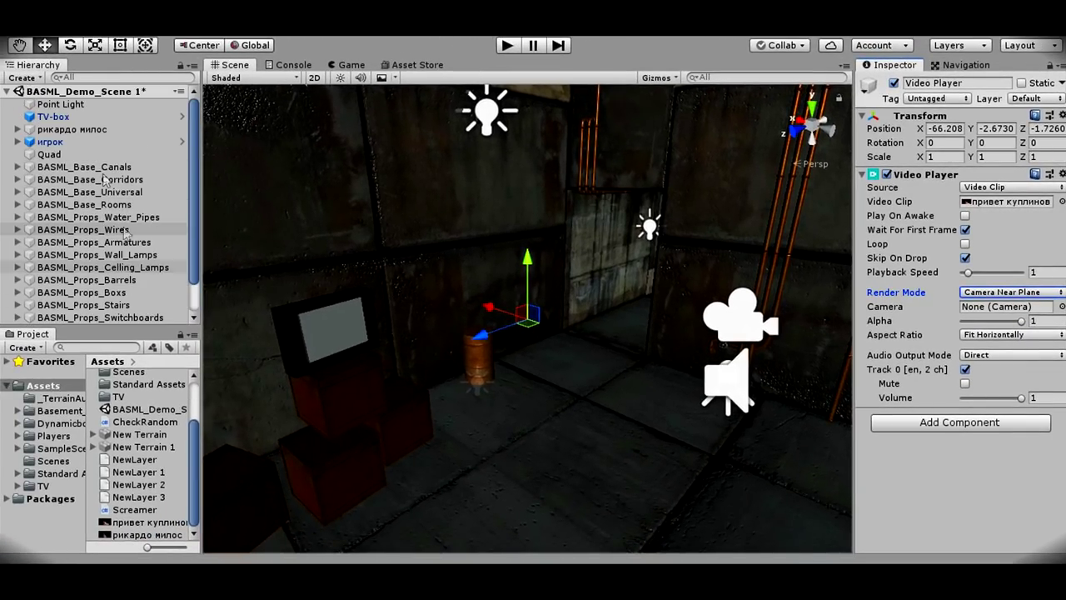
pyautogui.click(20, 142)
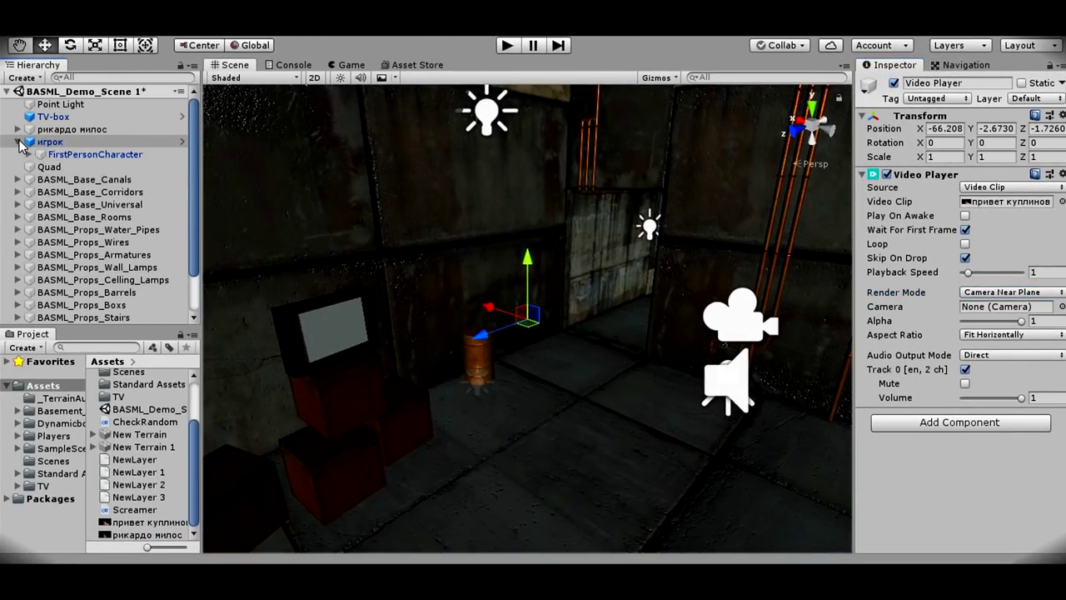
pyautogui.click(84, 155)
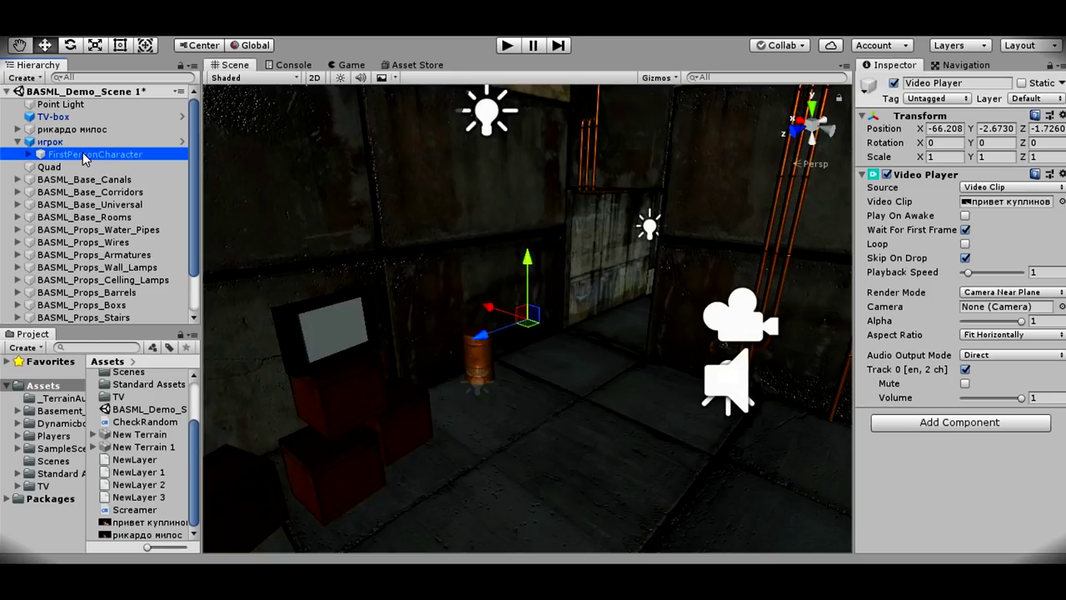
pyautogui.moveTo(121, 155); pyautogui.dragTo(1008, 307)
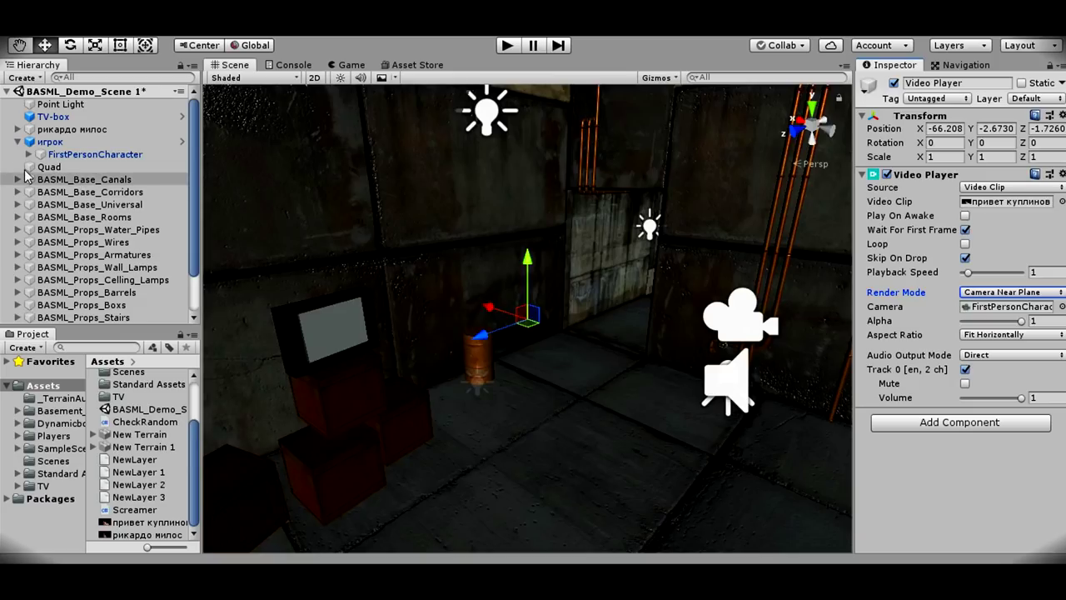
pyautogui.hotkey('ctrl', 'p')
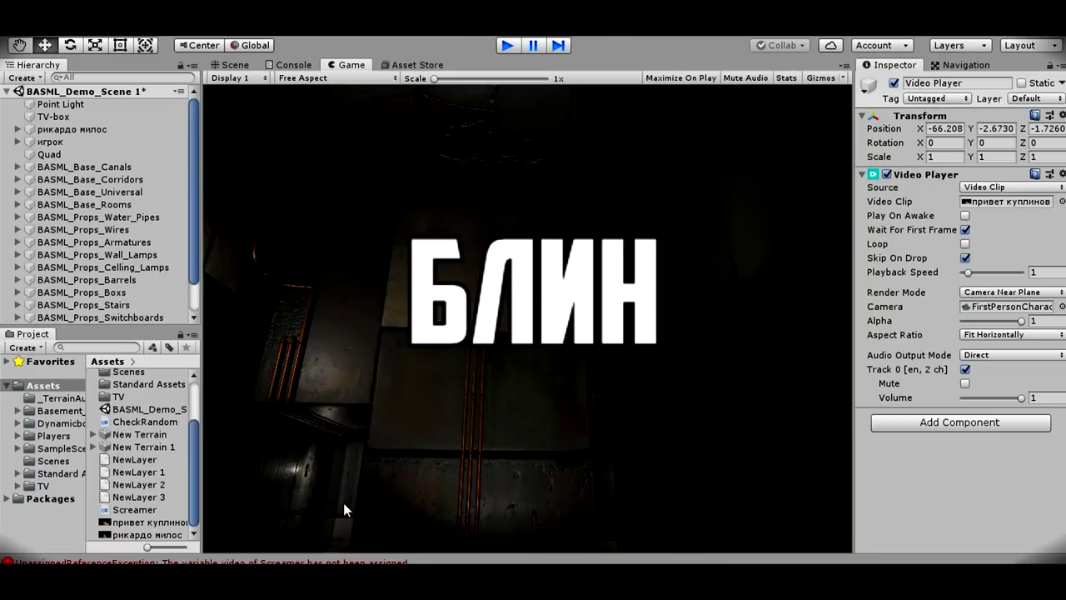
# Step: Stop play mode and check the Console's unassigned Video error and its source object
pyautogui.hotkey('ctrl', 'p')
pyautogui.click(293, 65)
pyautogui.click(343, 98)
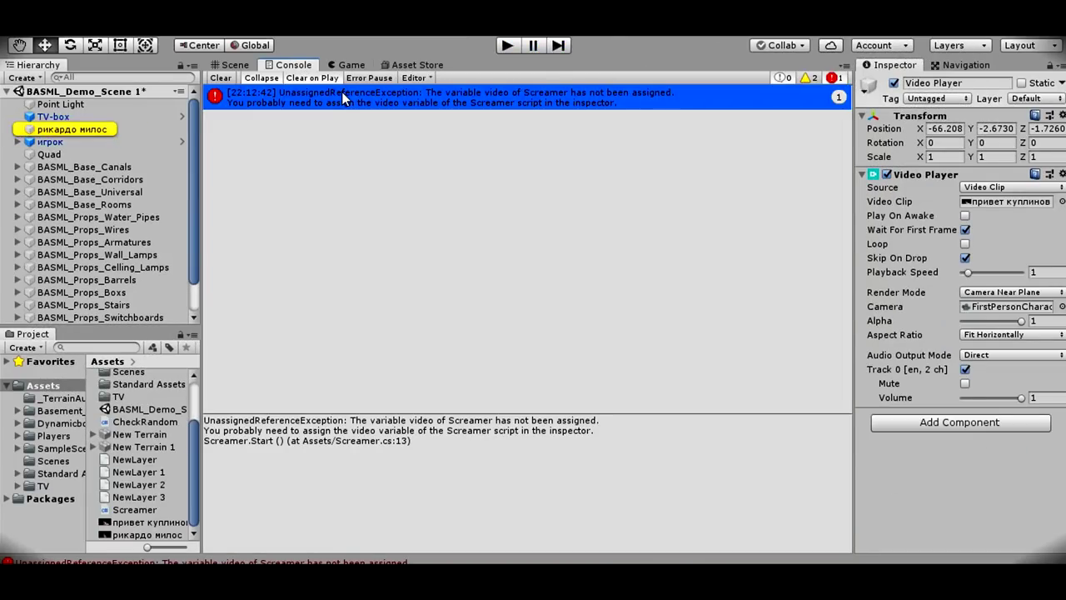
pyautogui.click(235, 65)
# Step: Assign the Video Player to Ricardo's Screamer Video field and run another play test
pyautogui.click(76, 144)
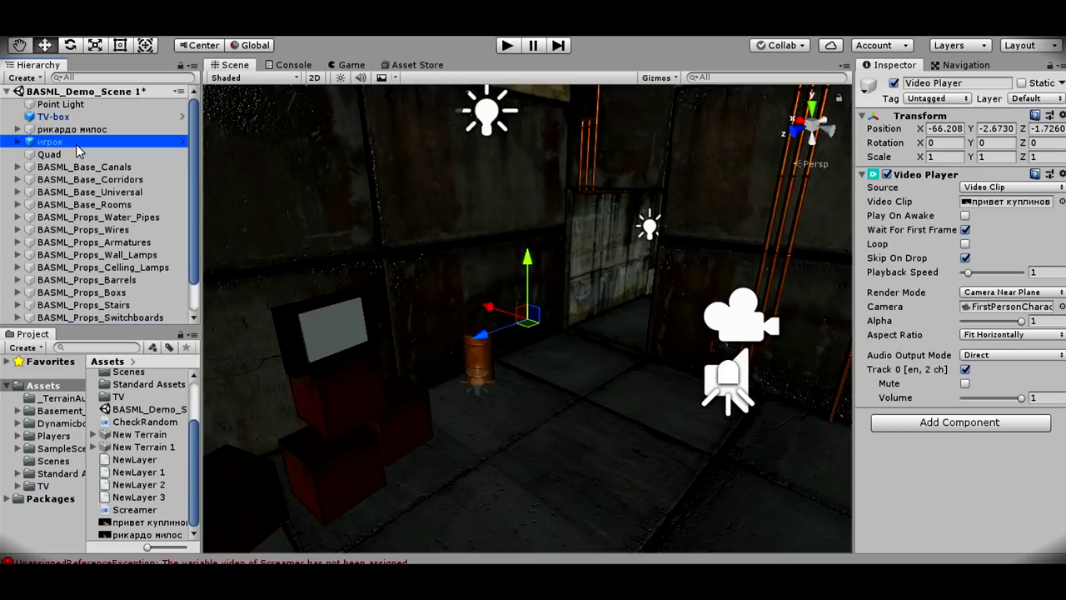
pyautogui.scroll(-10, 906, 275)
pyautogui.scroll(-5, 905, 268)
pyautogui.scroll(-1, 96, 250)
pyautogui.moveTo(65, 319); pyautogui.dragTo(983, 509)
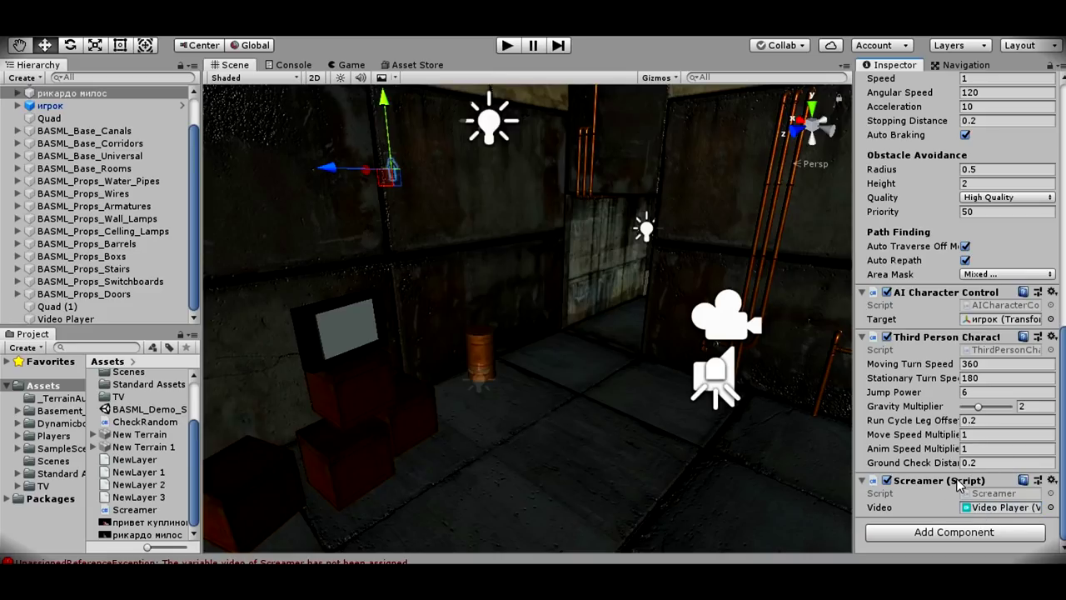
pyautogui.scroll(2, 100, 267)
pyautogui.click(509, 46)
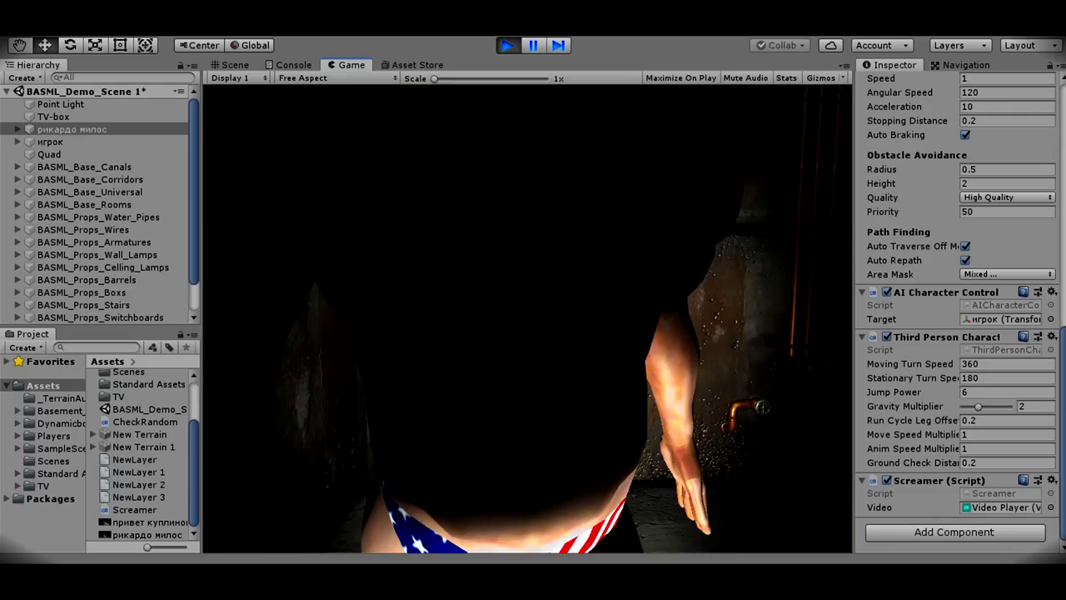
pyautogui.hotkey('ctrl', 'p')
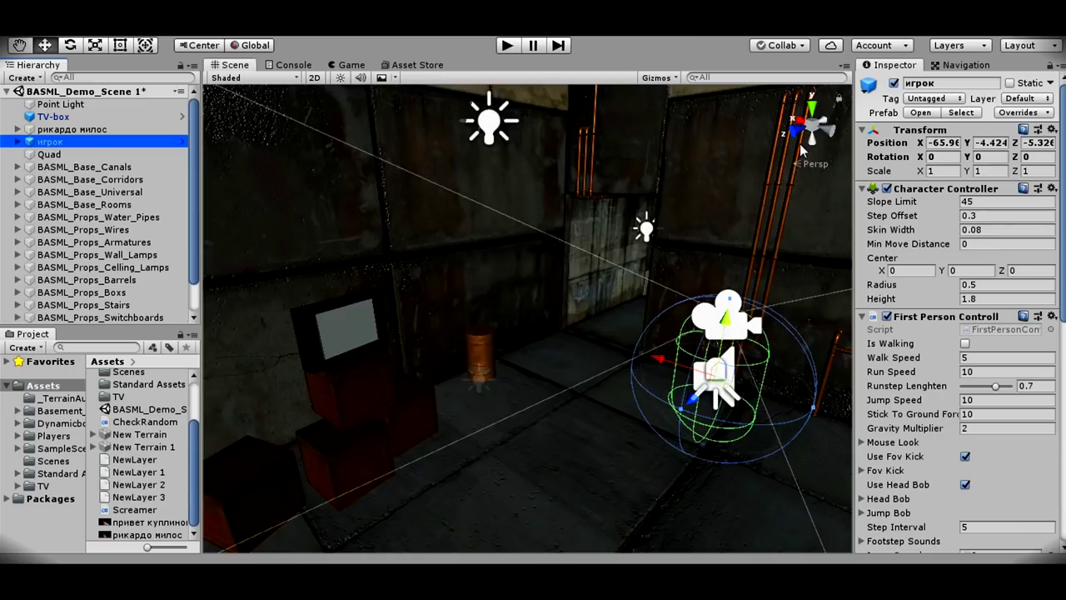
# Step: Set the игрок object's Tag to Player and play-test the scene again
pyautogui.click(927, 101)
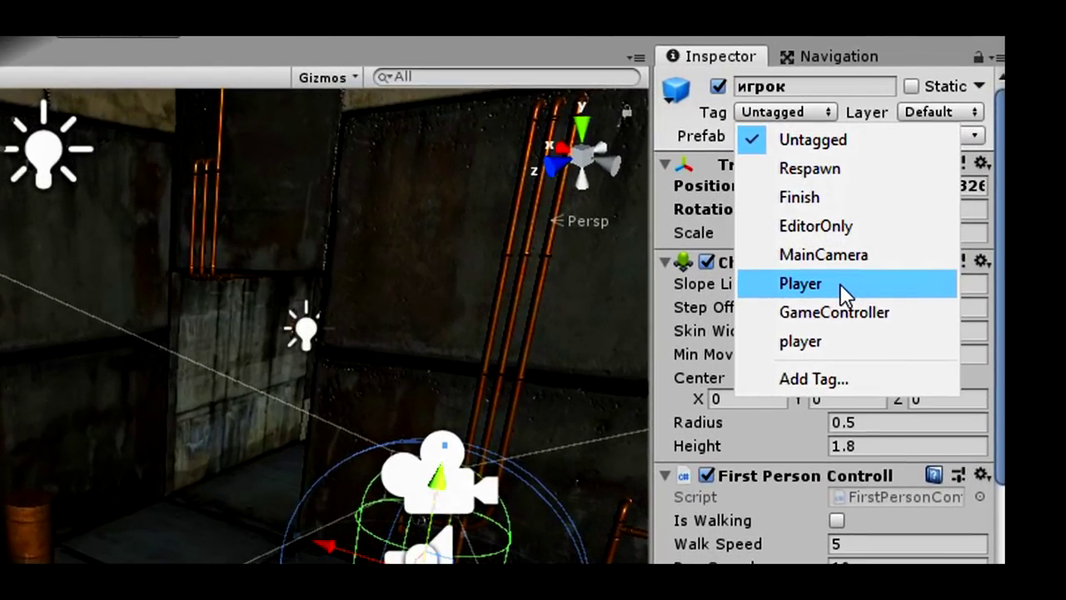
pyautogui.click(840, 285)
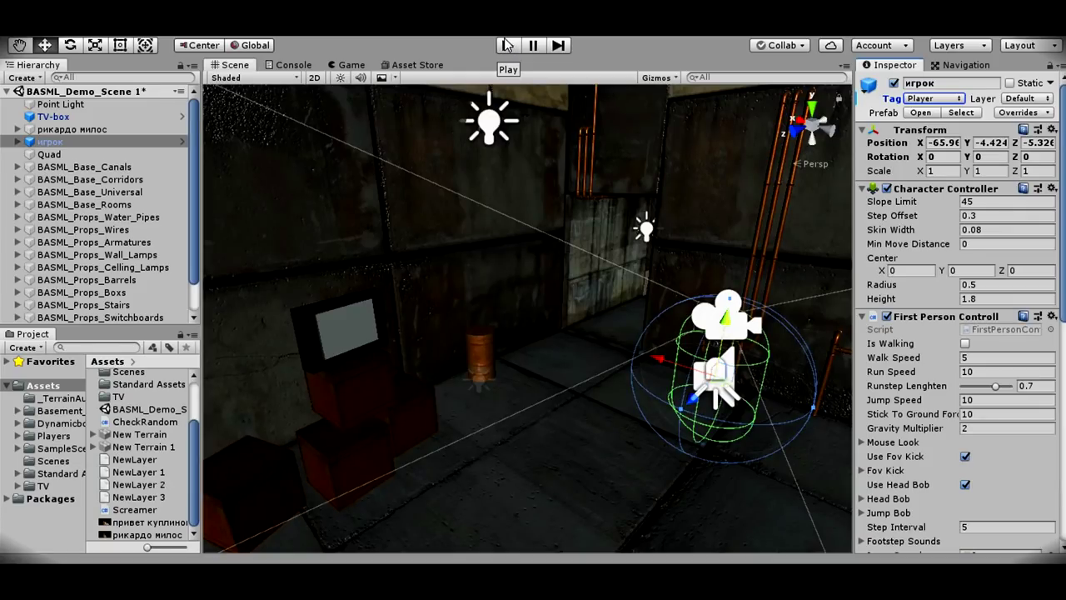
pyautogui.click(507, 44)
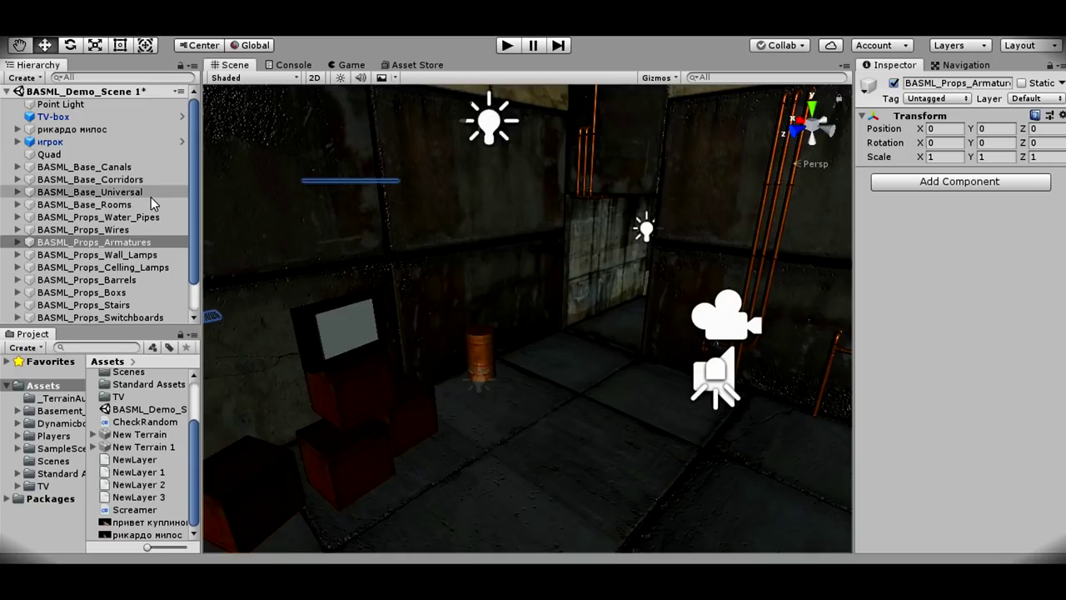
pyautogui.scroll(-2, 151, 199)
pyautogui.scroll(2, 137, 226)
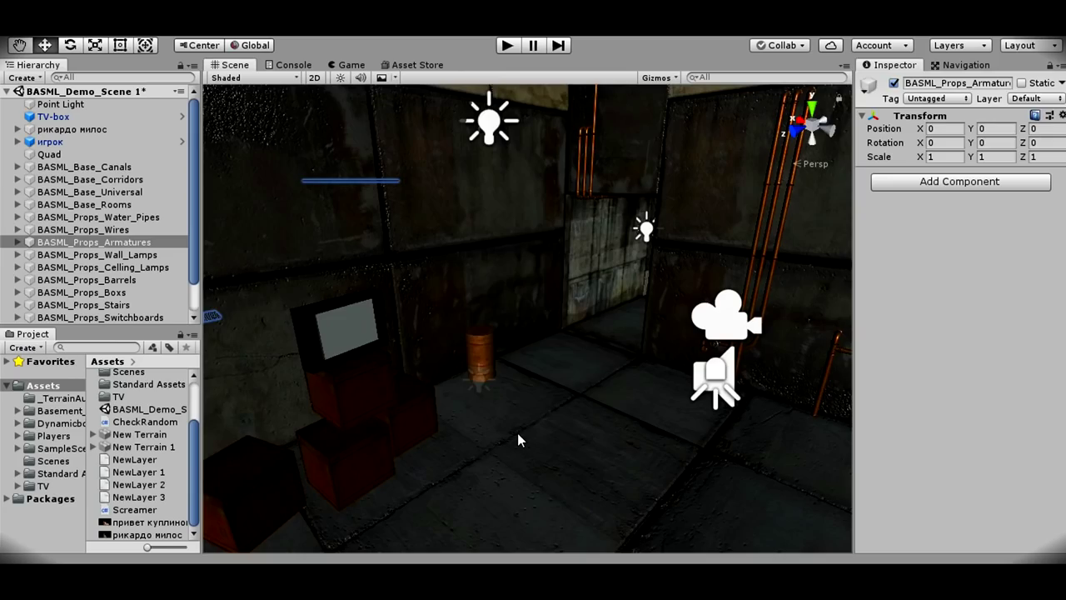
# Step: Select рикардо милос and open its AI Character Control script with Edit Script
pyautogui.click(111, 132)
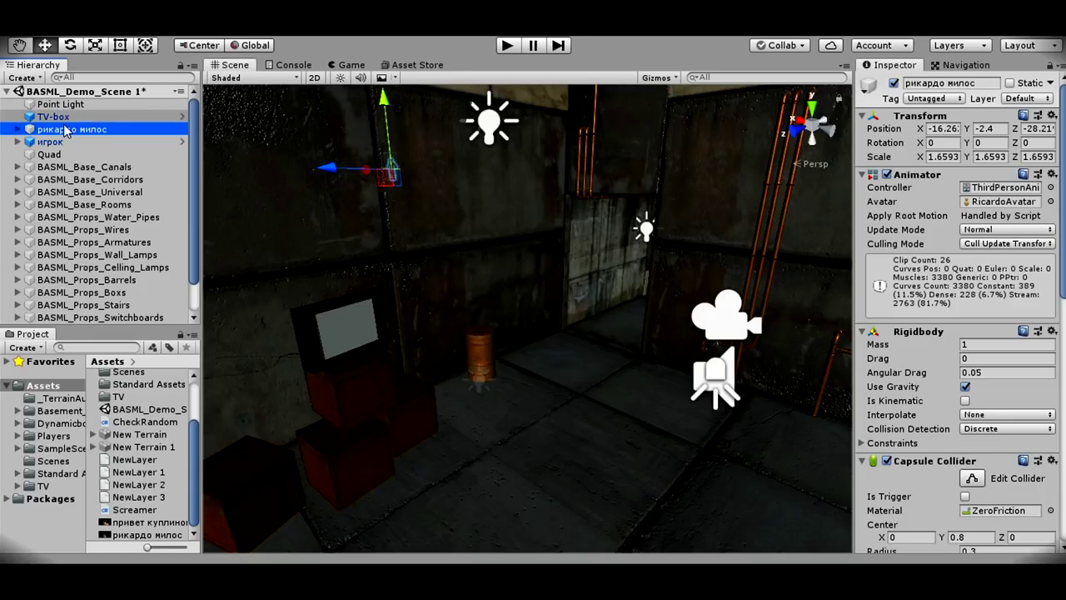
pyautogui.scroll(-5, 922, 227)
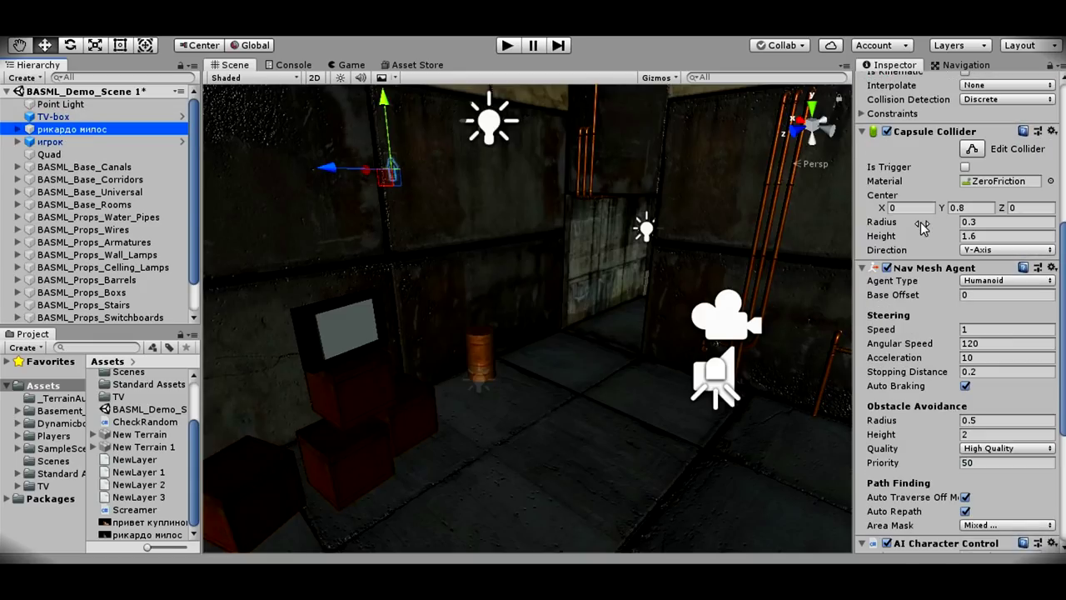
pyautogui.scroll(-5, 922, 228)
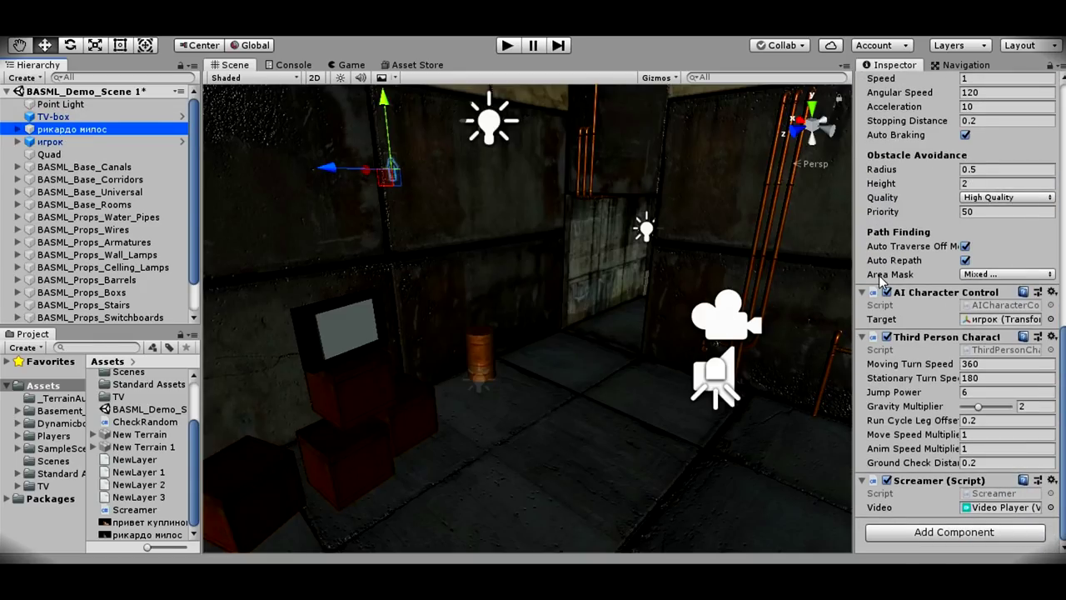
pyautogui.rightClick(940, 298)
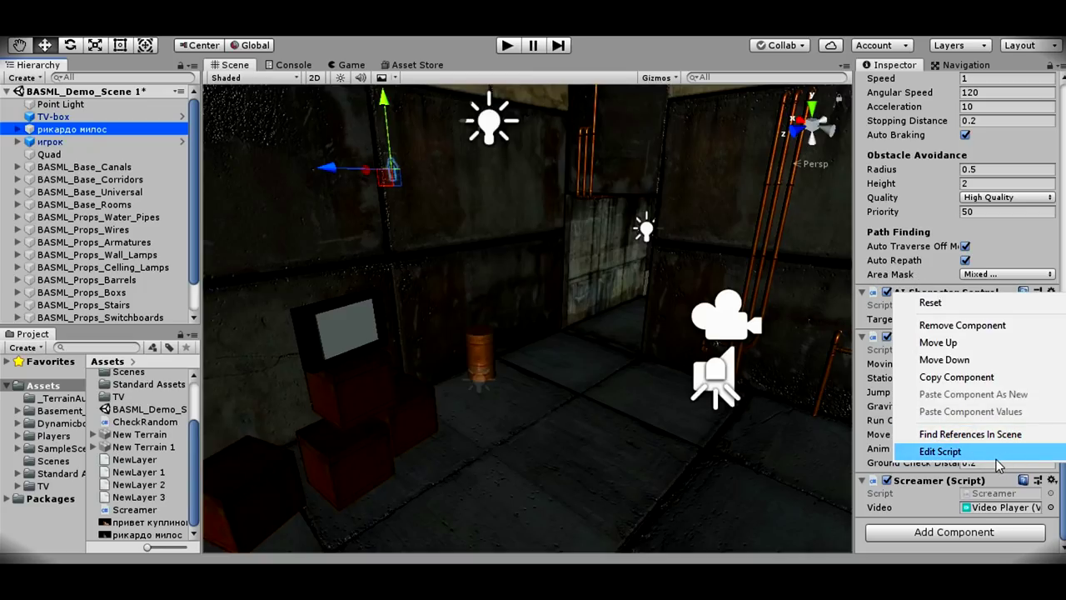
pyautogui.click(983, 454)
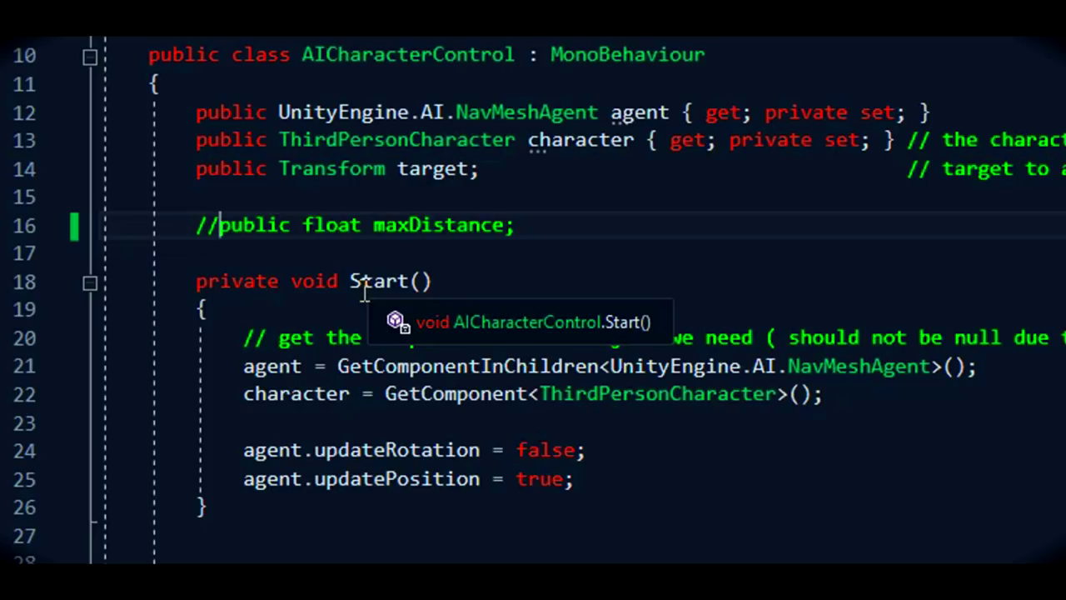
# Step: Uncomment public float maxDistance on line 16 and review the SetDestination line in Update()
pyautogui.press('BackSpace')
pyautogui.press('BackSpace')
pyautogui.scroll(-3, 767, 322)
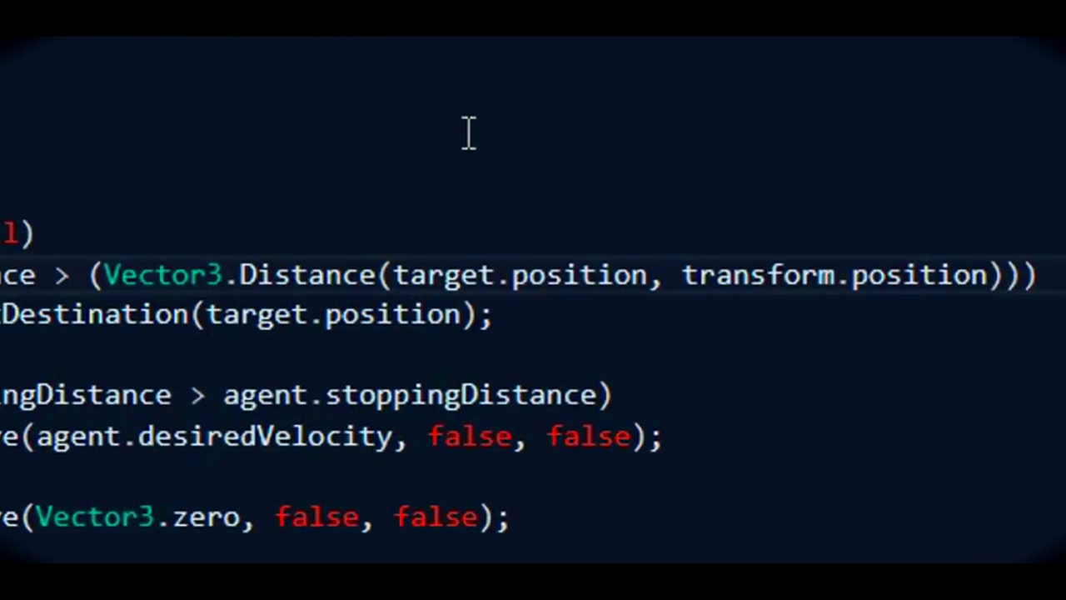
pyautogui.moveTo(612, 279)
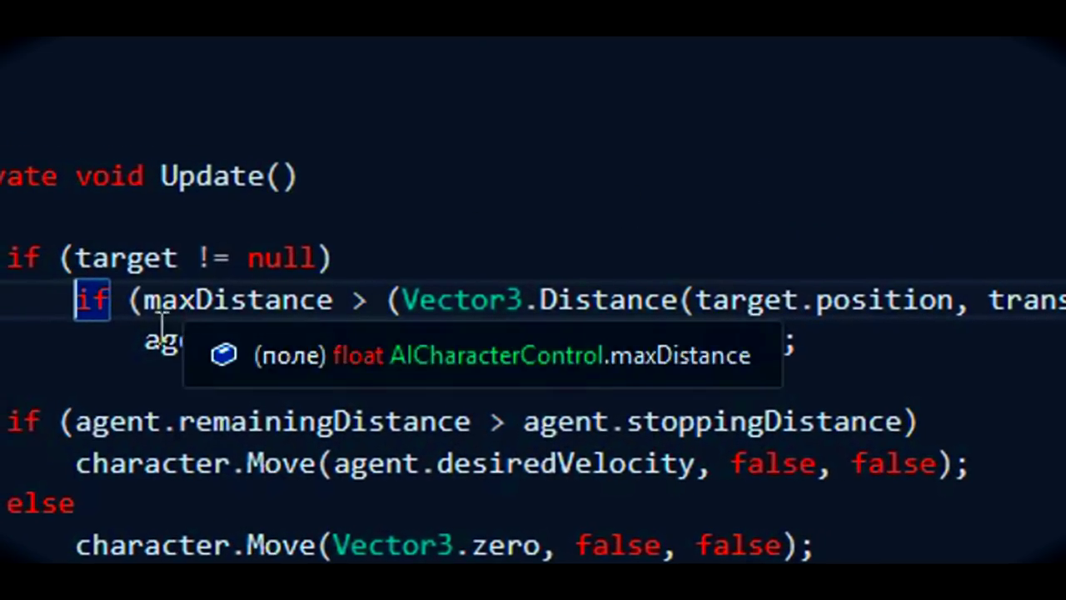
pyautogui.moveTo(145, 340); pyautogui.dragTo(921, 369)
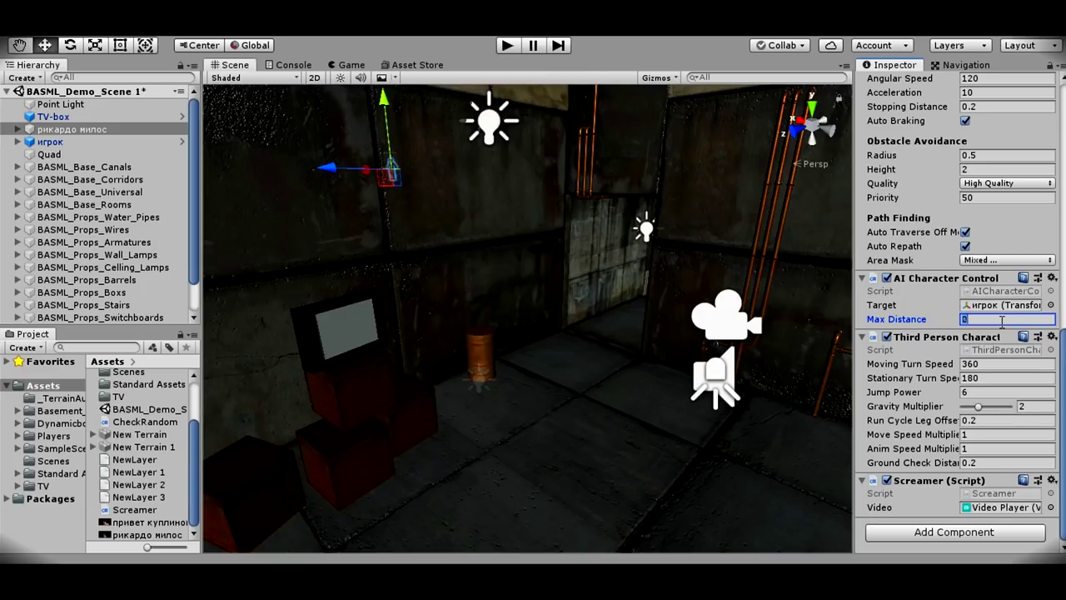
# Step: Rotate the scene view slightly
pyautogui.moveTo(520, 333); pyautogui.dragTo(550, 320, button='right')
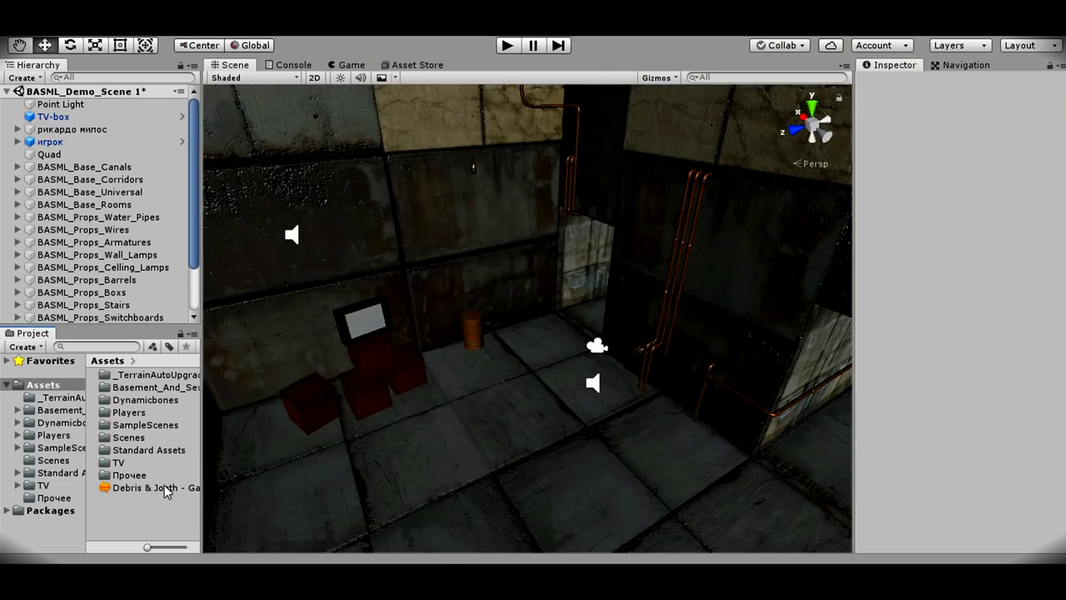
# Step: Attach the Debris & Jonth sound to the TV-box and select it to view its Audio Source
pyautogui.moveTo(151, 493); pyautogui.dragTo(66, 120)
pyautogui.click(67, 118)
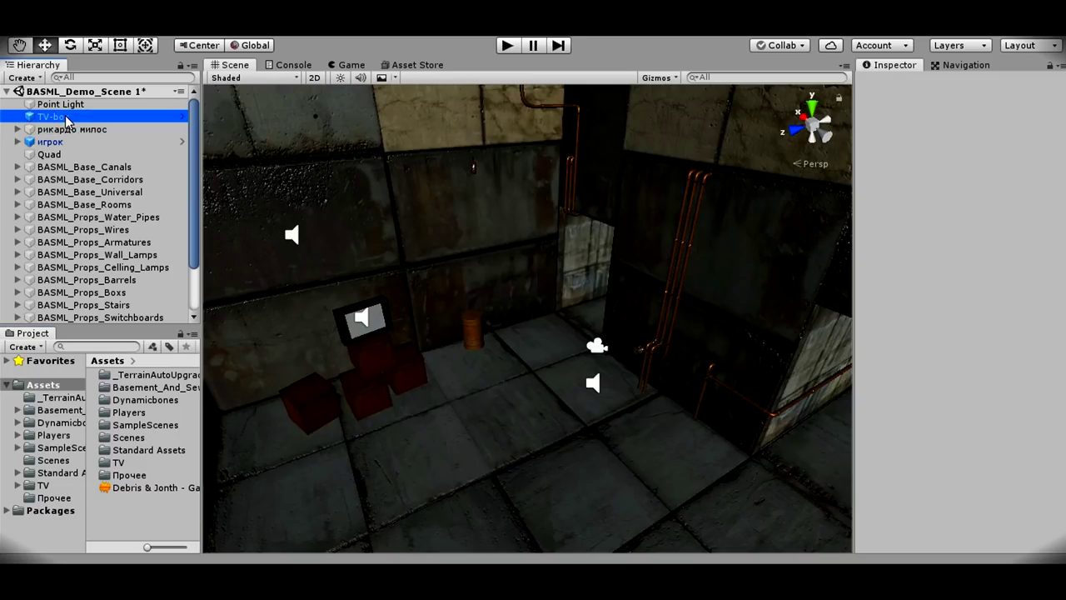
pyautogui.scroll(3, 454, 207)
pyautogui.scroll(-5, 947, 306)
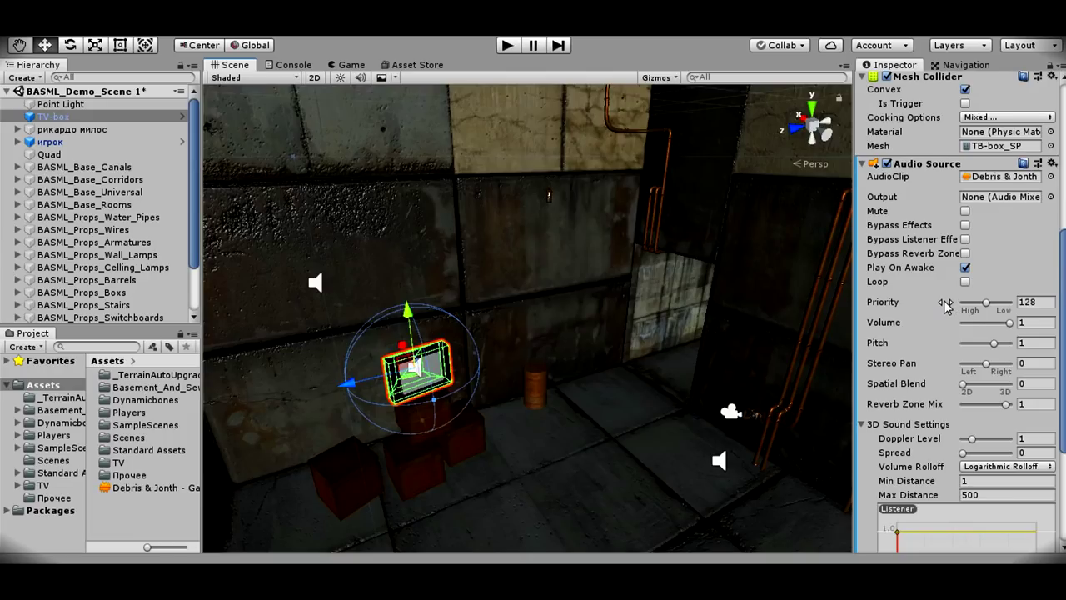
pyautogui.scroll(-2, 947, 307)
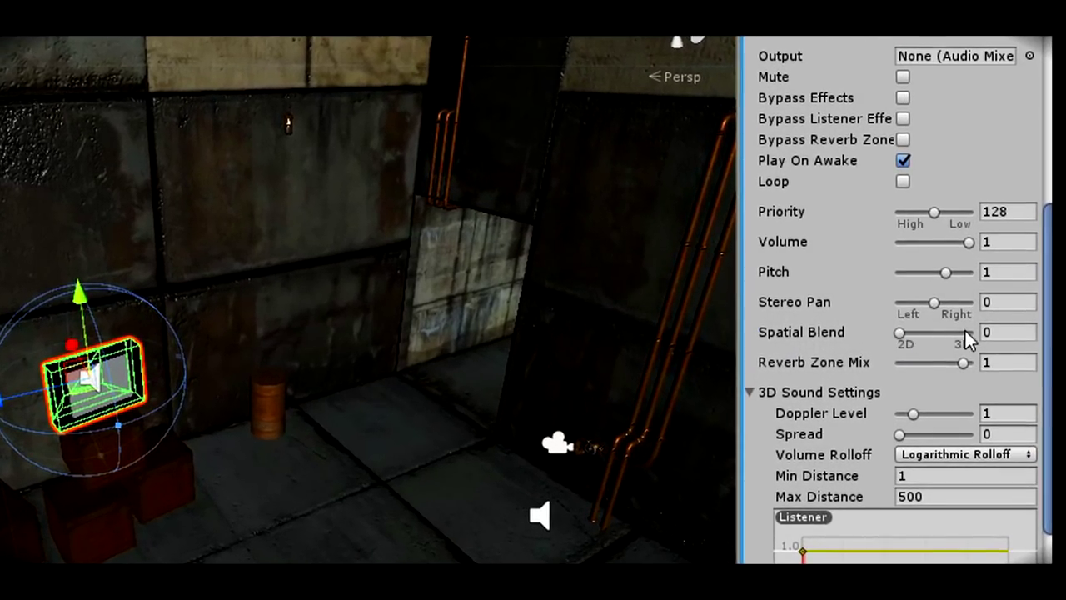
# Step: Set the TV-box Spatial Blend to fully 3D with Linear Rolloff
pyautogui.moveTo(964, 337); pyautogui.dragTo(1010, 335)
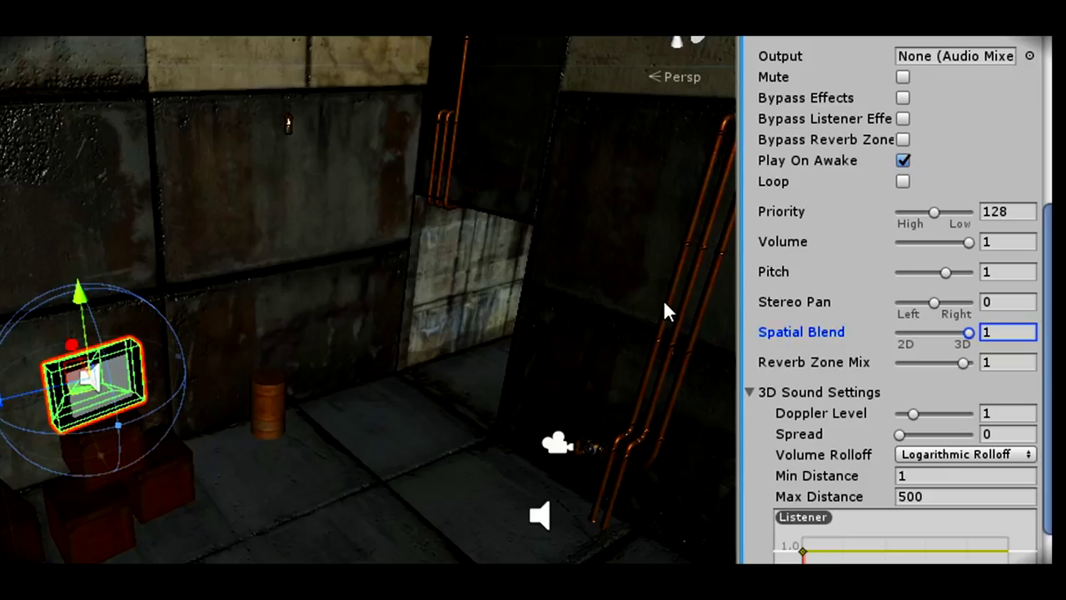
pyautogui.scroll(-5, 787, 333)
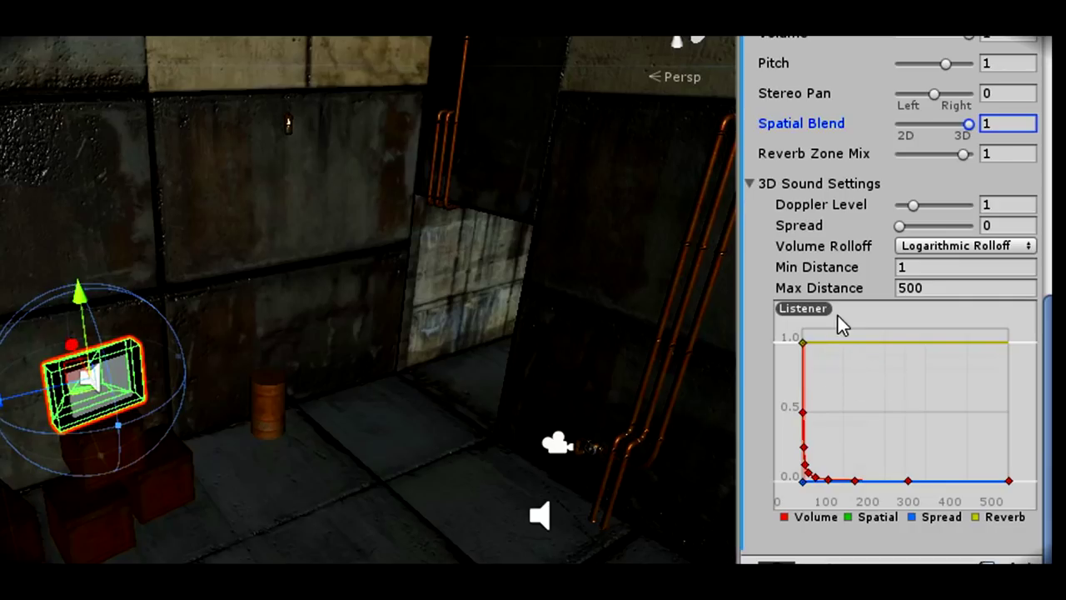
pyautogui.click(900, 244)
pyautogui.click(932, 298)
pyautogui.click(932, 297)
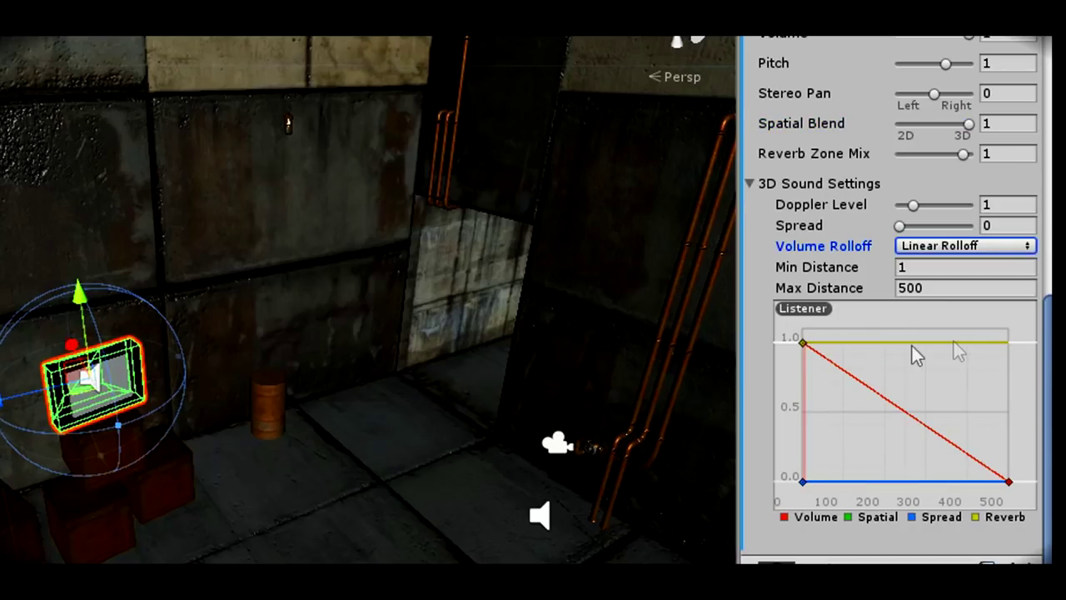
# Step: Set the TV-box audio Max Distance to 10
pyautogui.scroll(-10, 408, 347)
pyautogui.scroll(3, 408, 345)
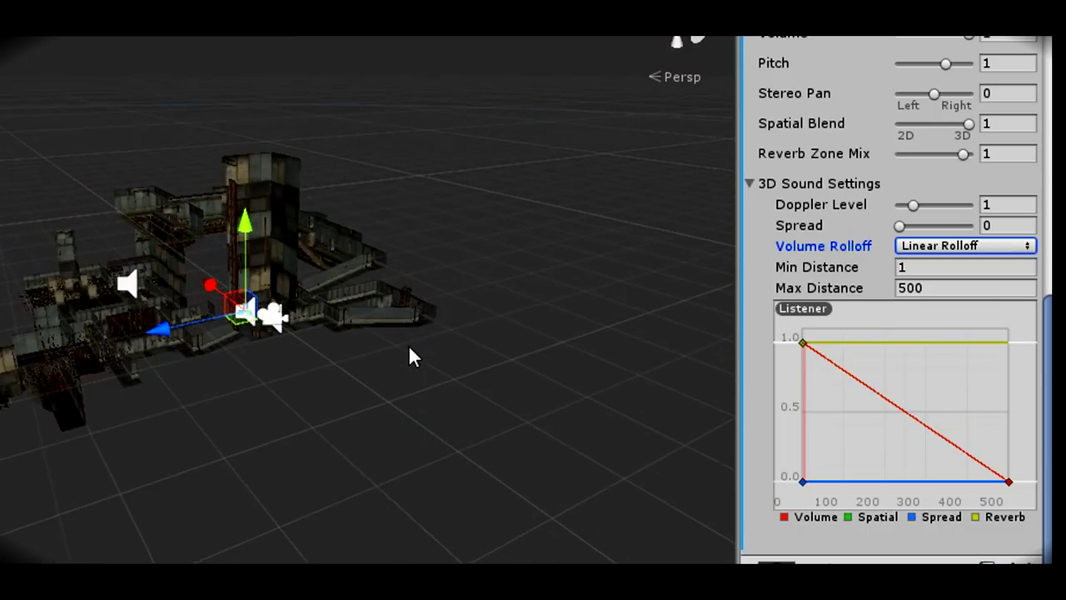
pyautogui.scroll(3, 335, 310)
pyautogui.scroll(5, 334, 309)
pyautogui.scroll(-2, 366, 296)
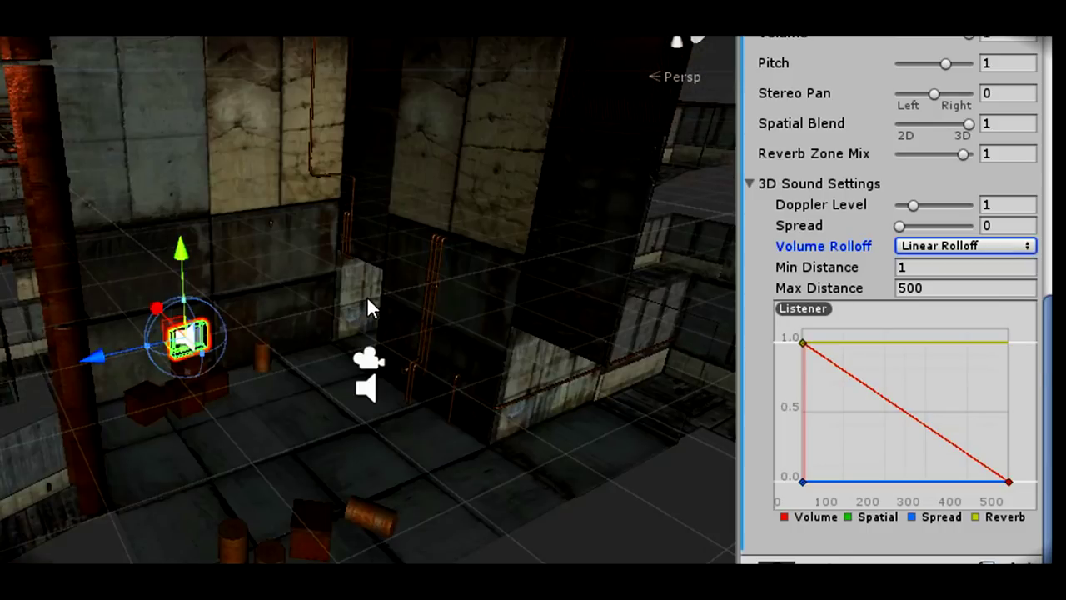
pyautogui.click(926, 288)
pyautogui.write('10')
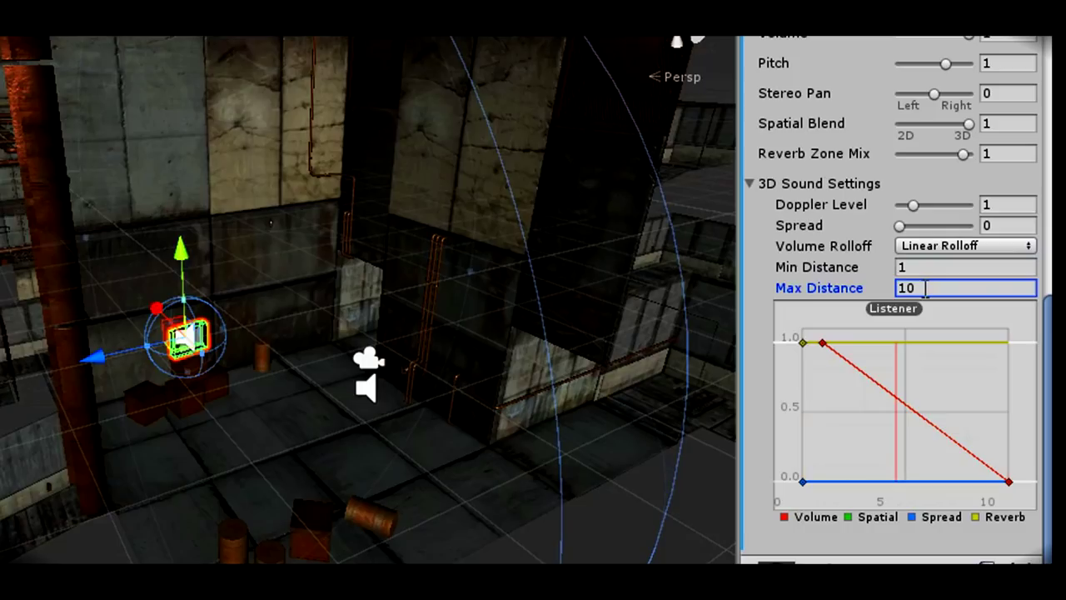
pyautogui.scroll(-3, 453, 239)
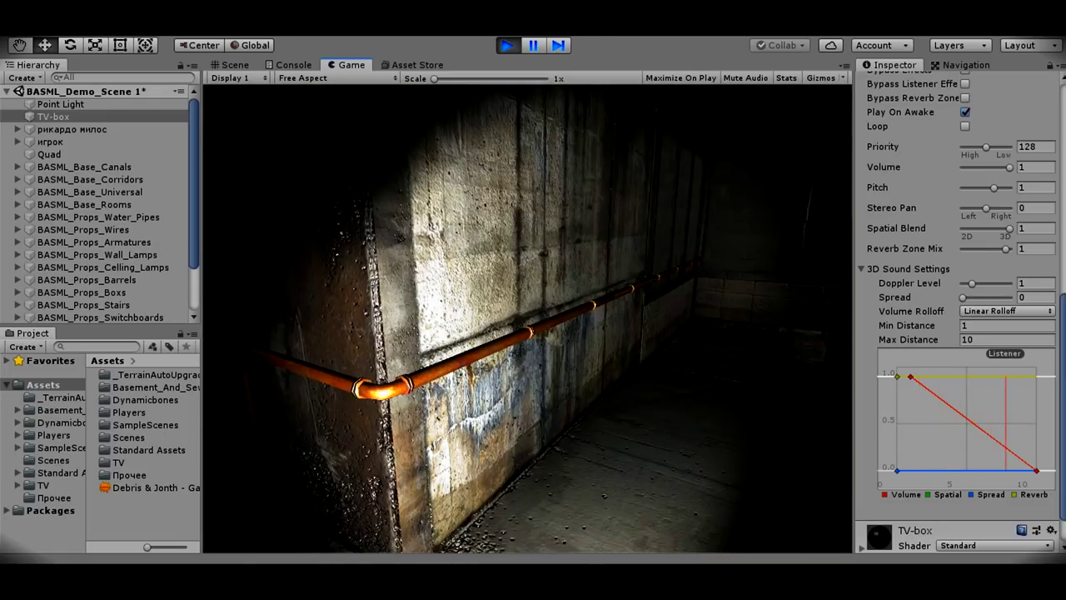
pyautogui.click(508, 46)
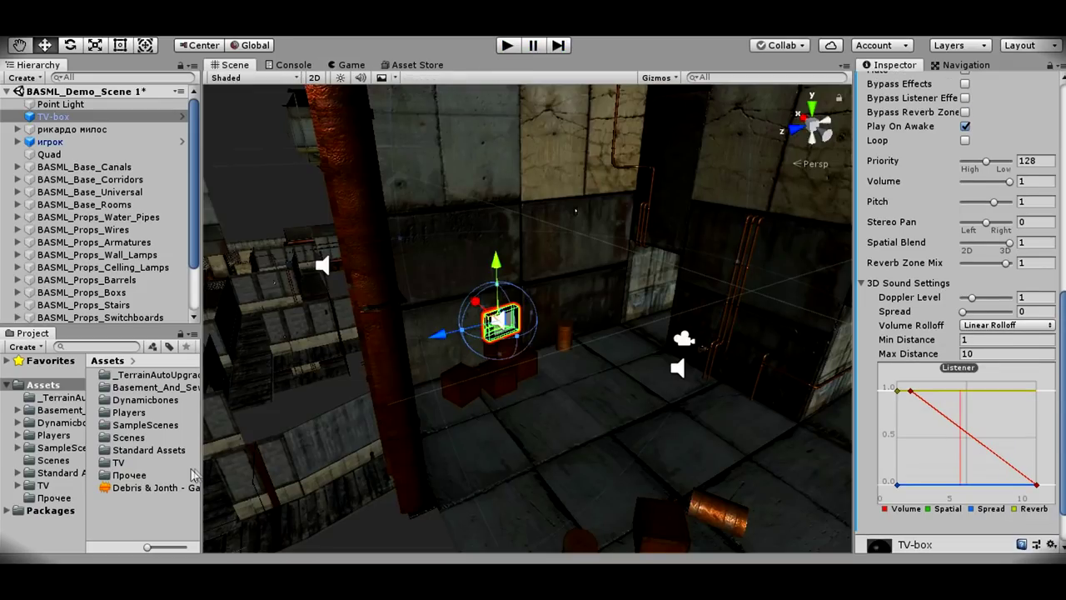
# Step: Import the Страшный ветер wind sound, attach it to BASML_Base_Canals, and set it to loop
pyautogui.moveTo(201, 521)
pyautogui.mouseDown()
pyautogui.moveTo(168, 512)
pyautogui.moveTo(173, 495)
pyautogui.mouseUp()
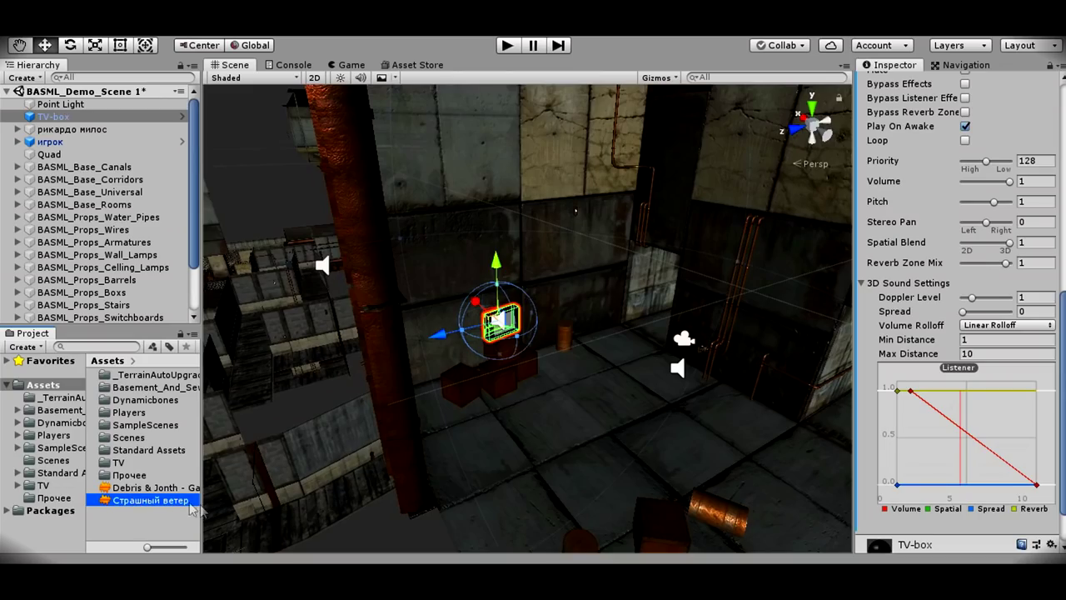
pyautogui.moveTo(192, 509); pyautogui.dragTo(152, 203)
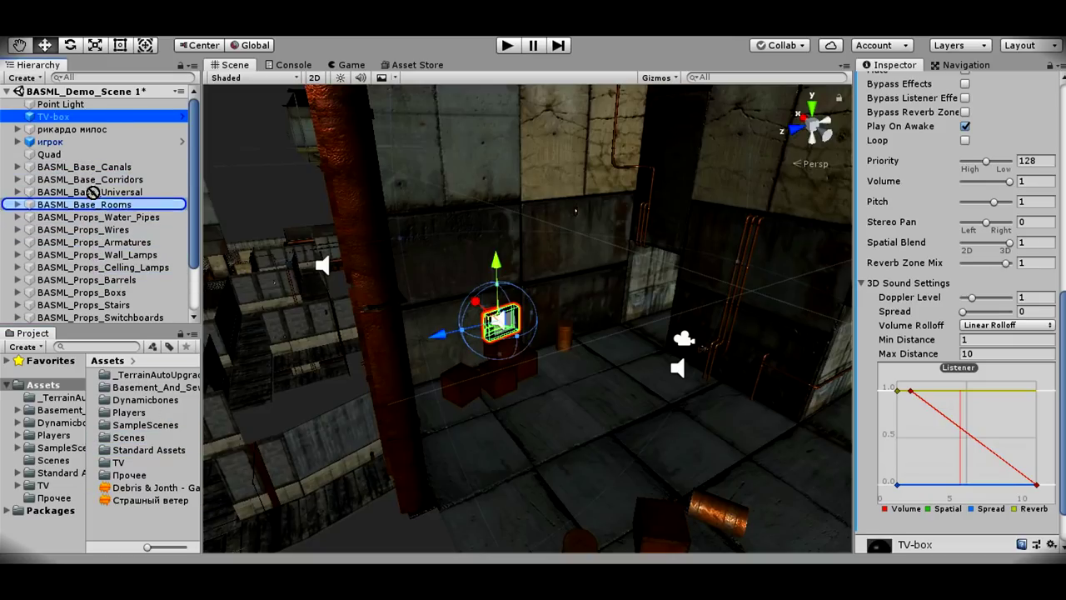
pyautogui.moveTo(152, 204); pyautogui.dragTo(83, 167)
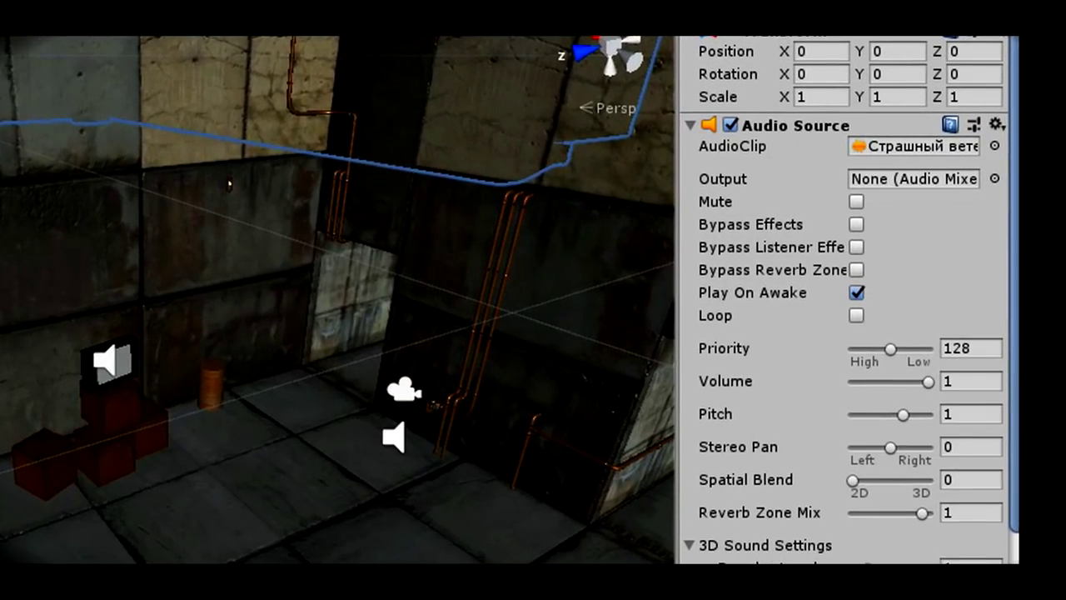
pyautogui.click(856, 316)
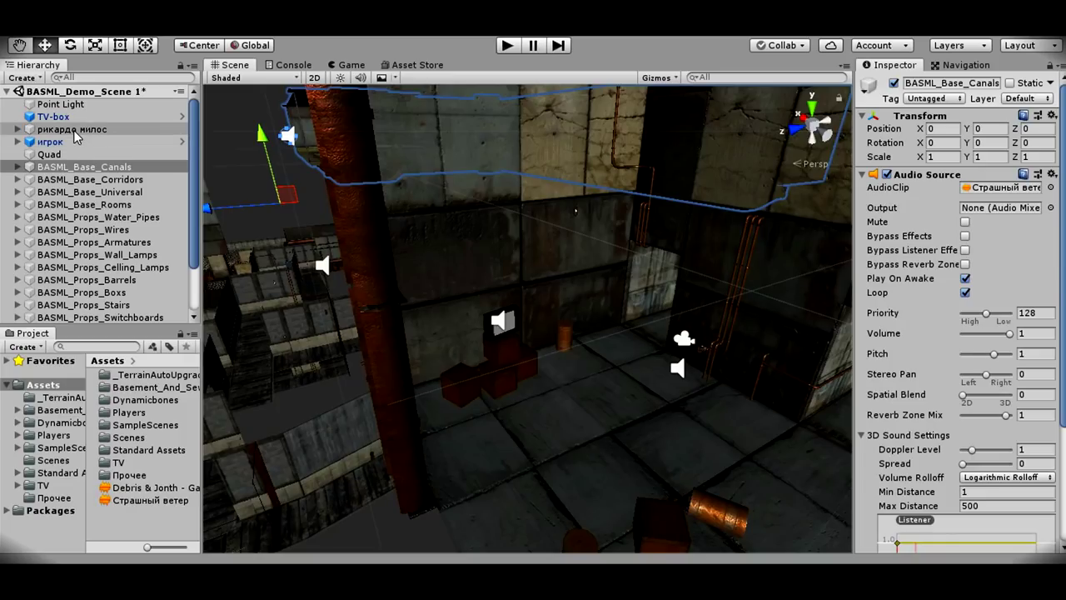
# Step: Set the TV-box's Debris & Jonth sound to loop
pyautogui.click(58, 116)
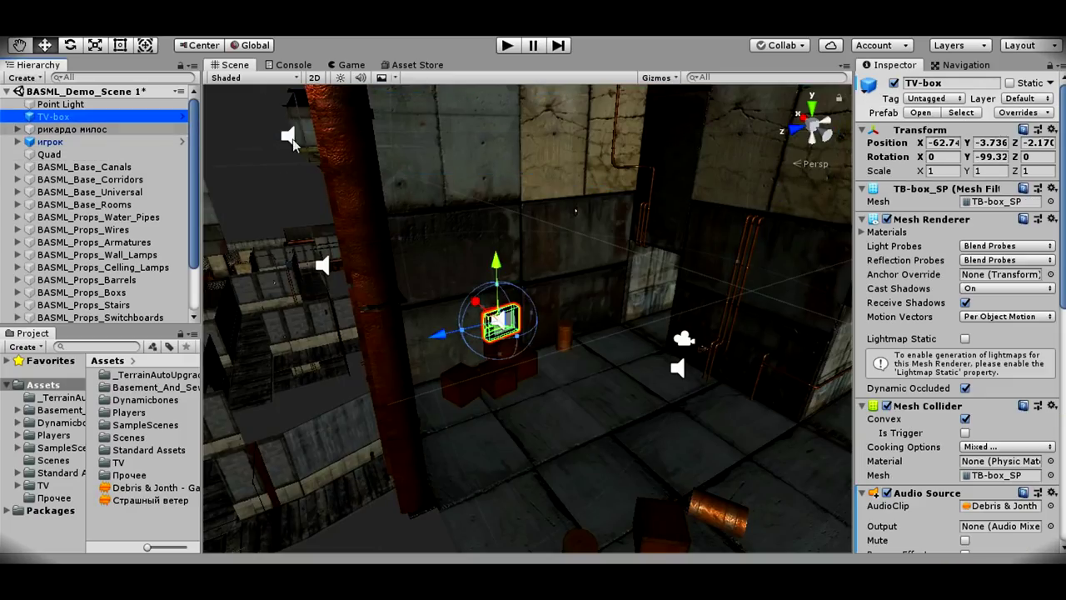
pyautogui.scroll(-5, 908, 321)
pyautogui.scroll(-3, 908, 350)
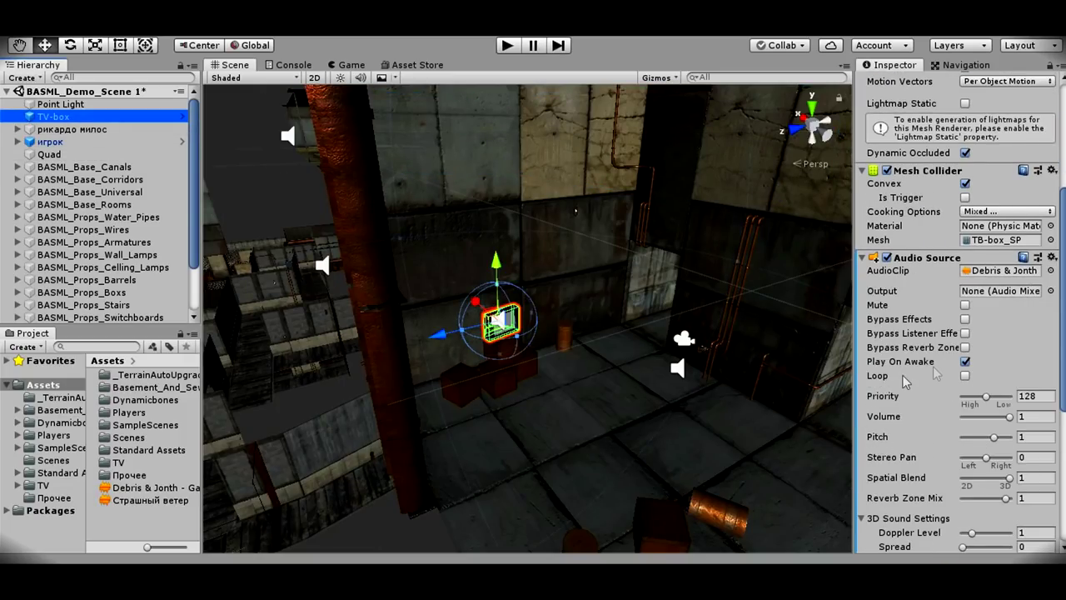
pyautogui.click(966, 375)
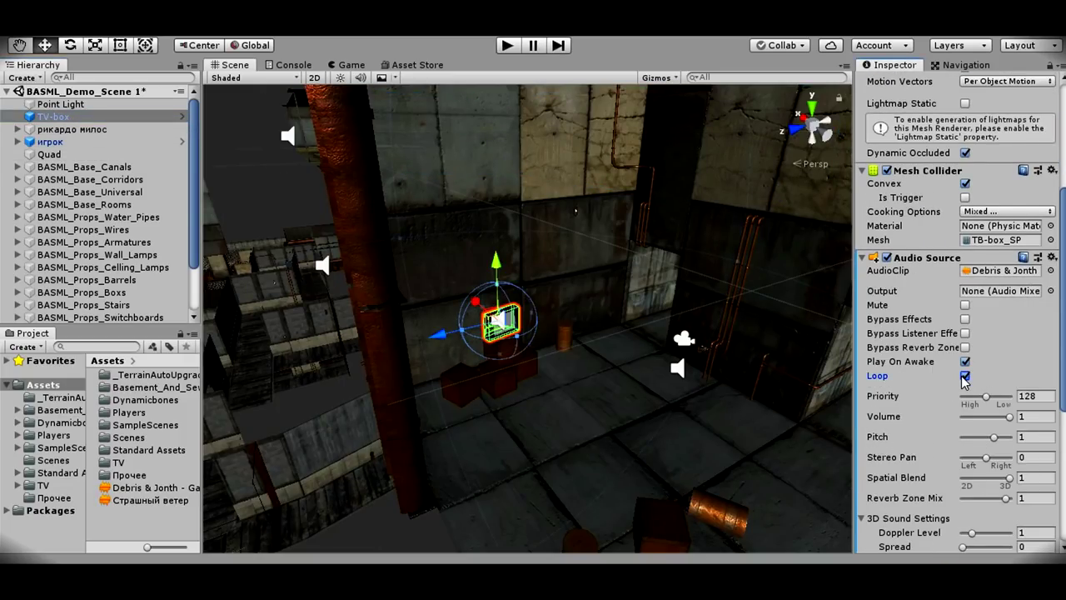
# Step: Playtest the level by walking down the corridor, then stop
pyautogui.click(507, 44)
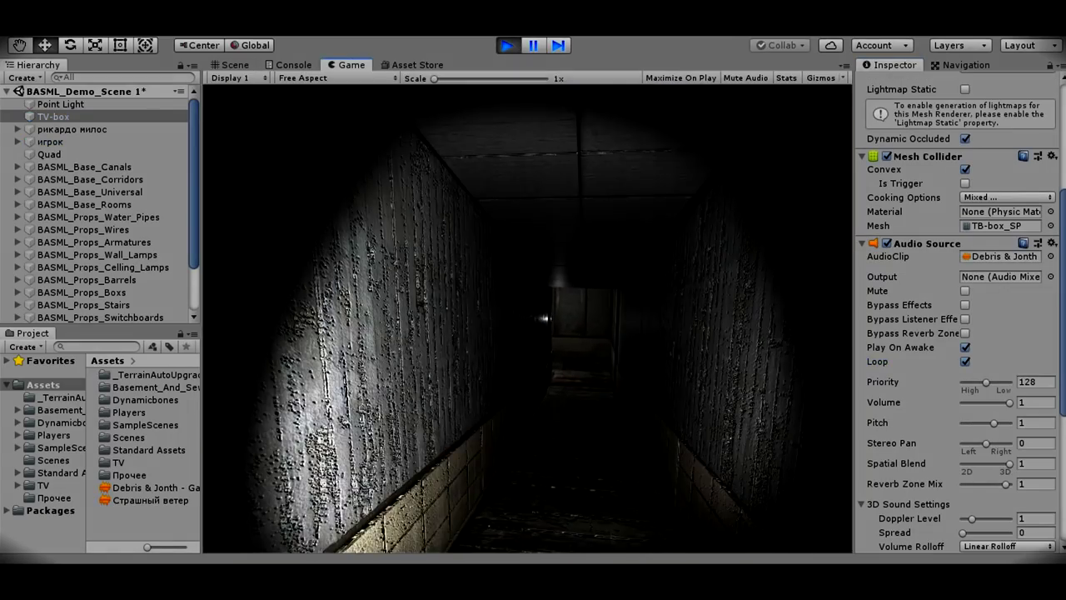
pyautogui.press('w')
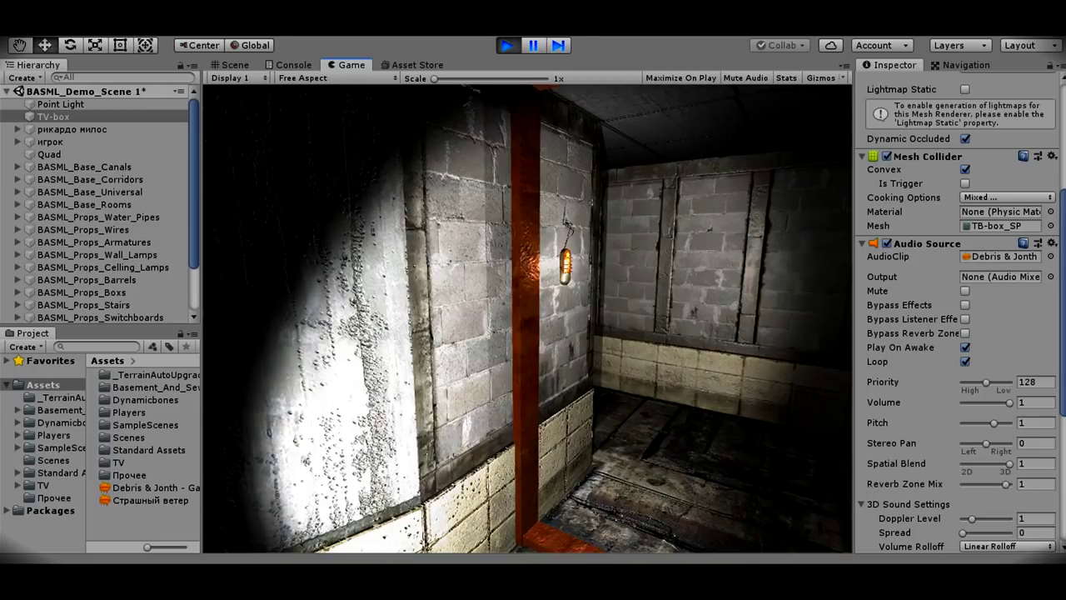
pyautogui.hotkey('ctrl', 'p')
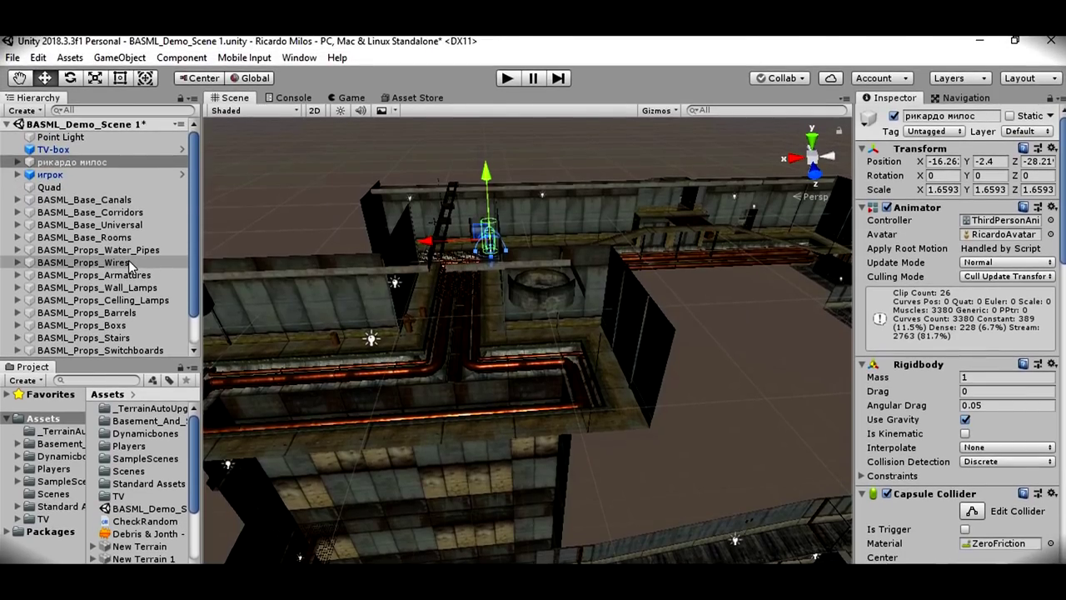
# Step: Start the Windows build from Build Settings, outputting to a new Ricardo folder
pyautogui.click(39, 58)
pyautogui.moveTo(12, 57)
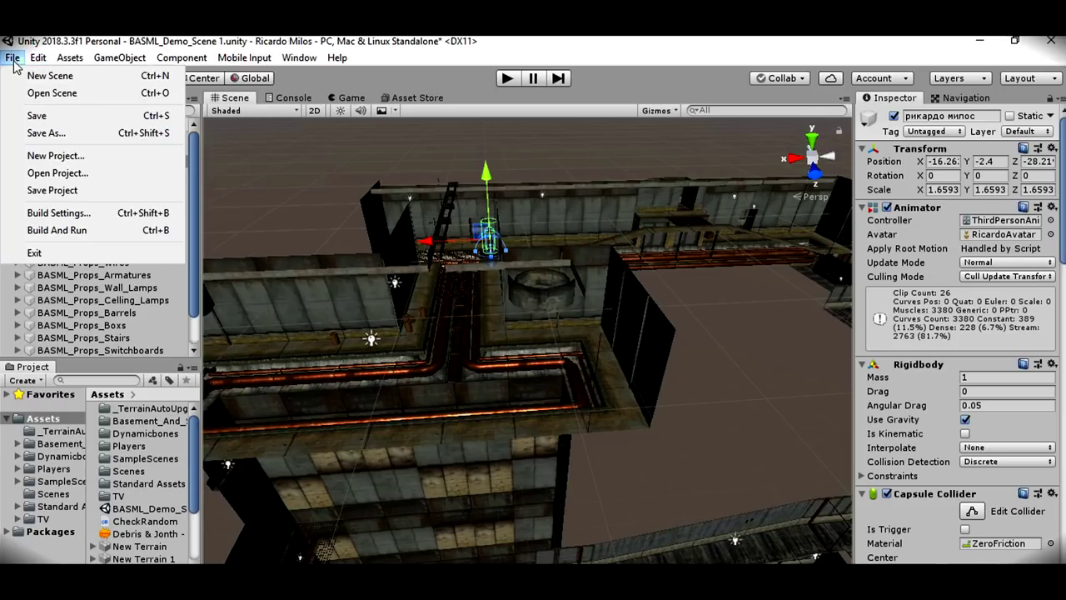
pyautogui.click(56, 213)
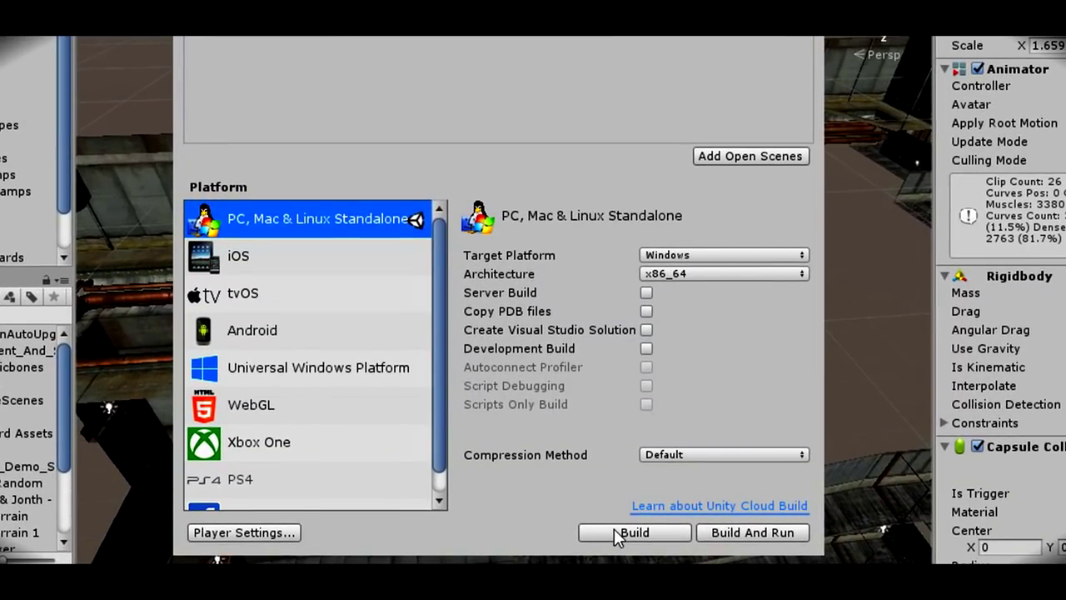
pyautogui.click(616, 531)
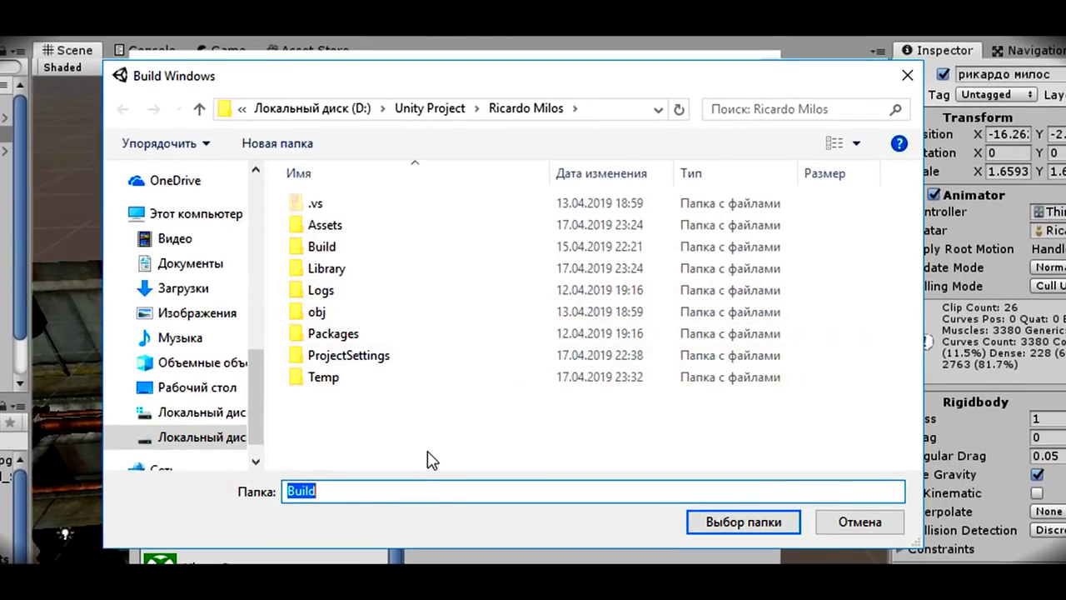
pyautogui.rightClick(398, 409)
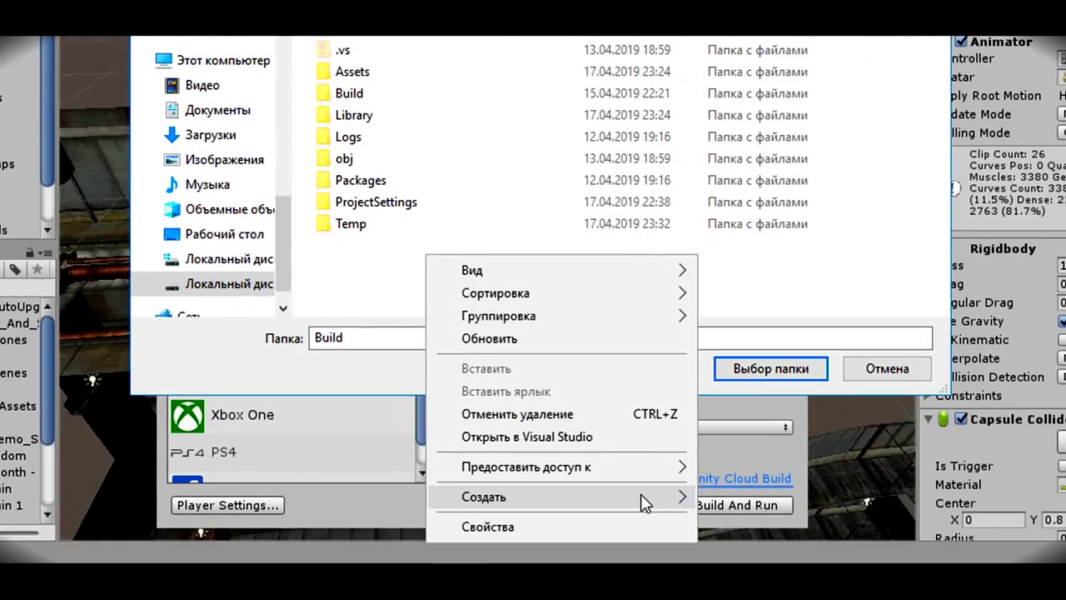
pyautogui.moveTo(642, 498)
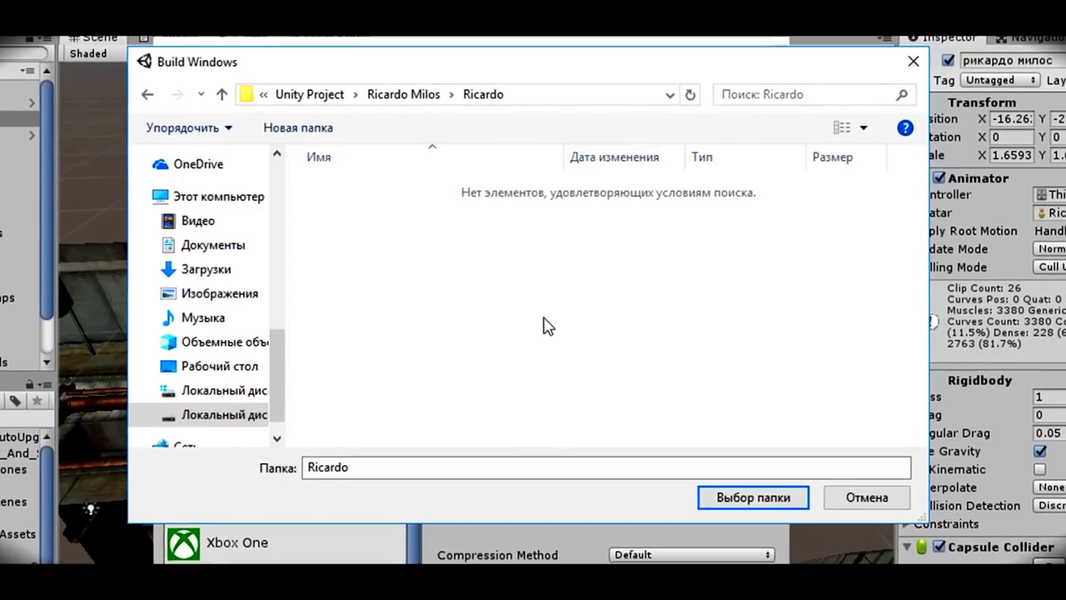
pyautogui.click(751, 482)
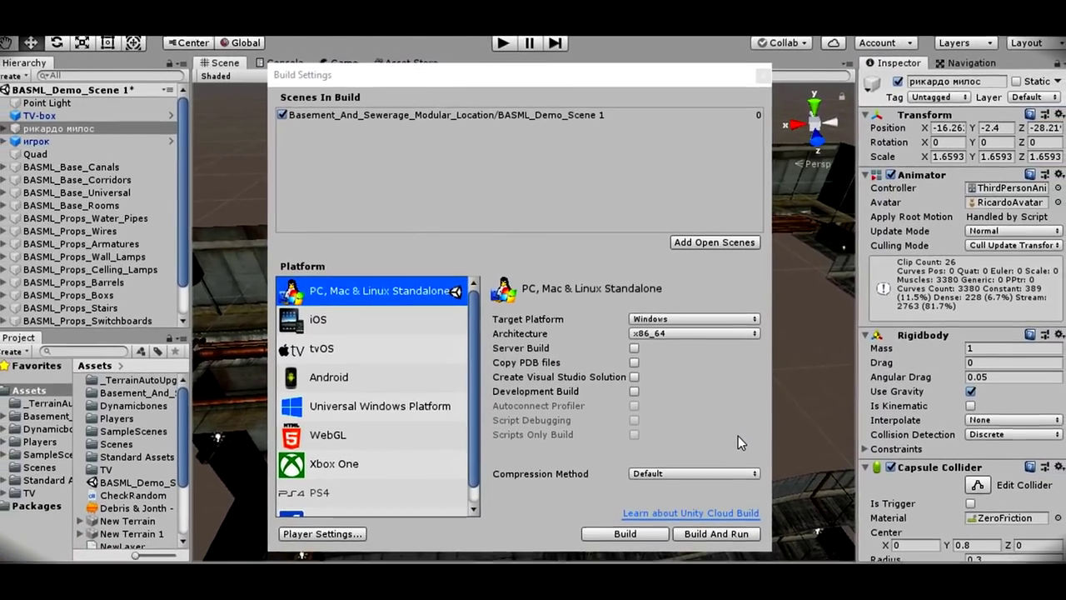